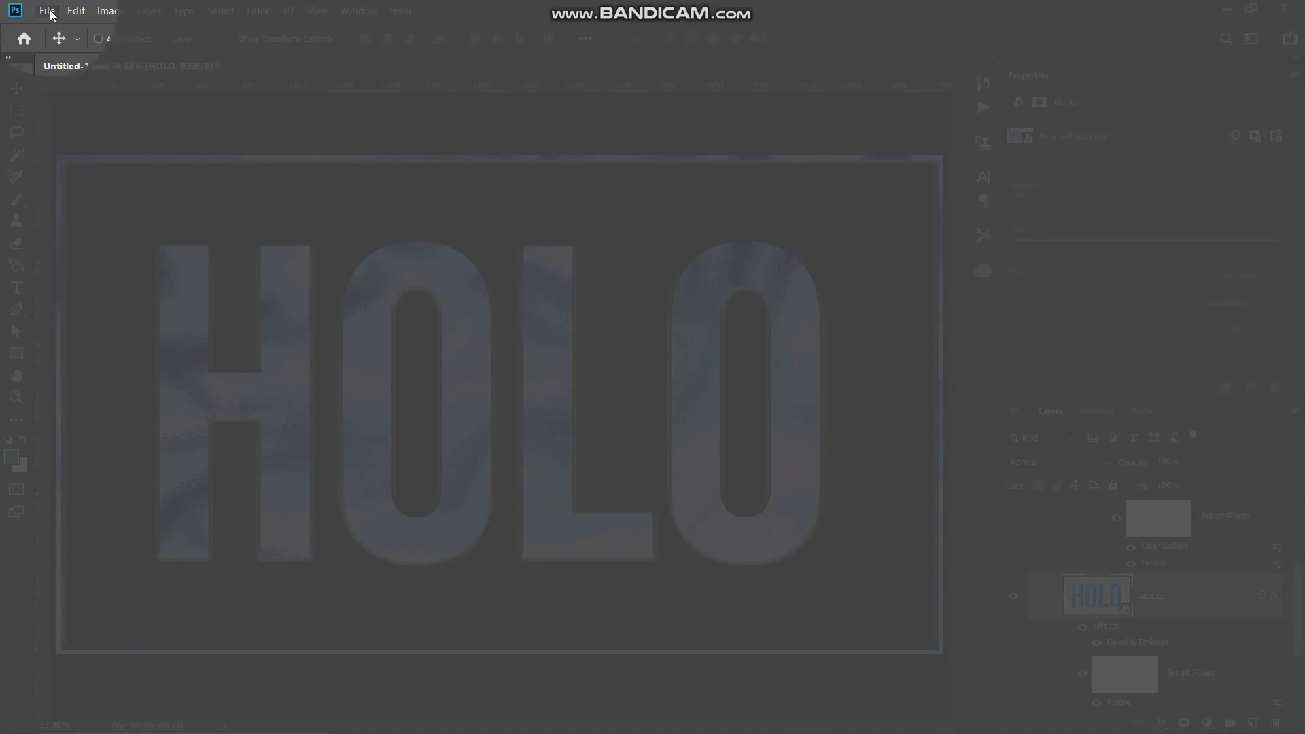
Step: Create a new 3840 x 2160 pixel document at 300 pixels/inch in RGB Color with a white background
click(47, 11)
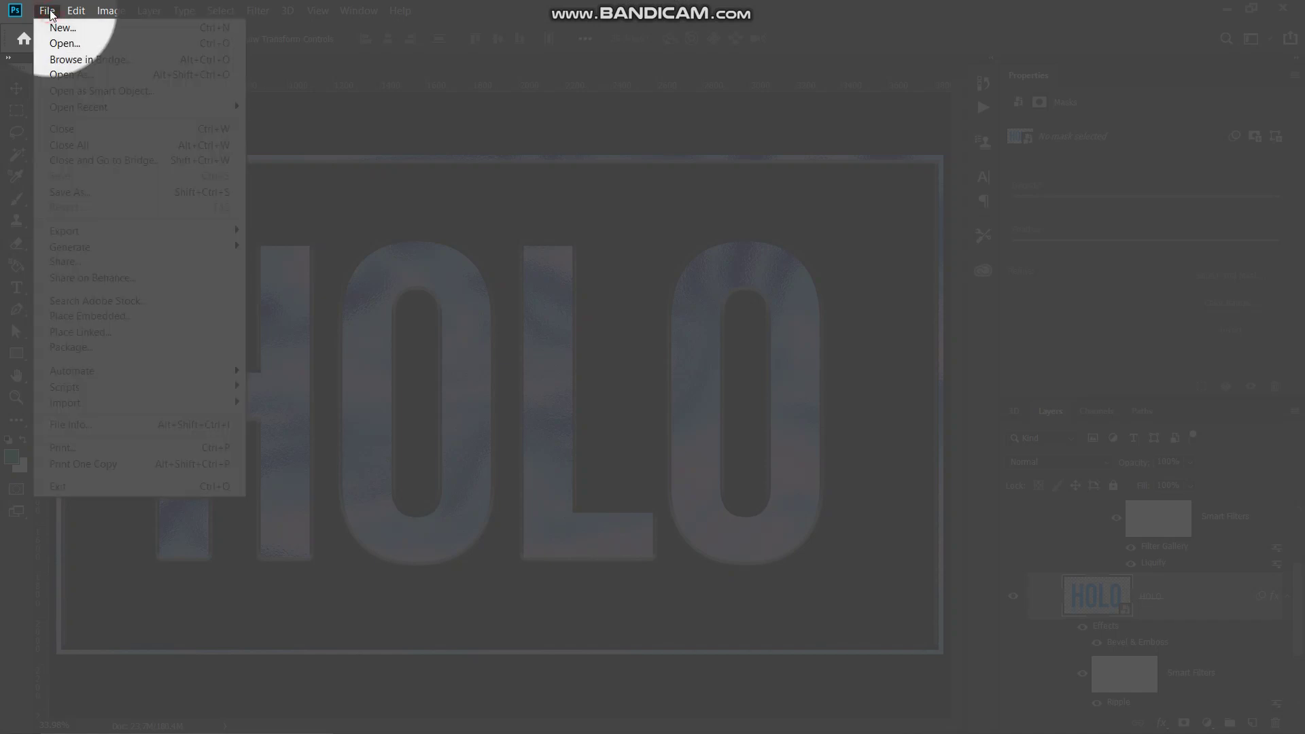
click(85, 29)
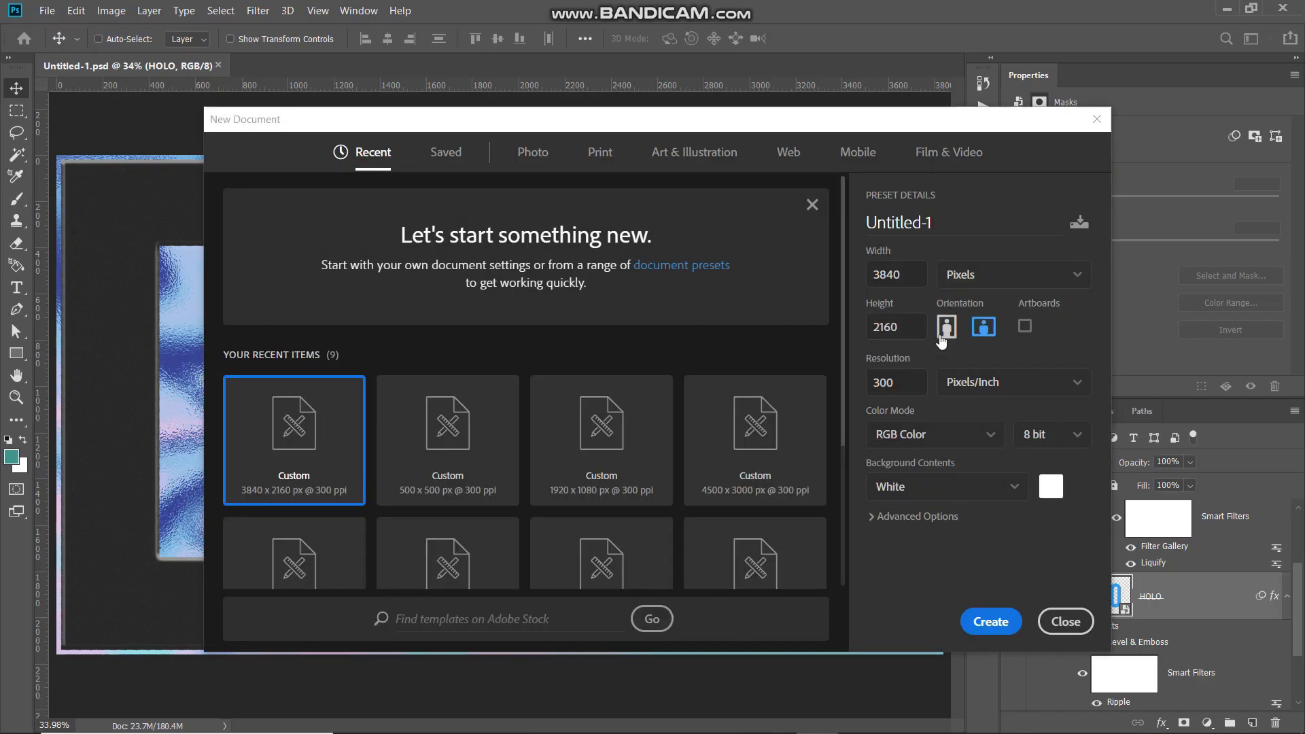
double_click(908, 274)
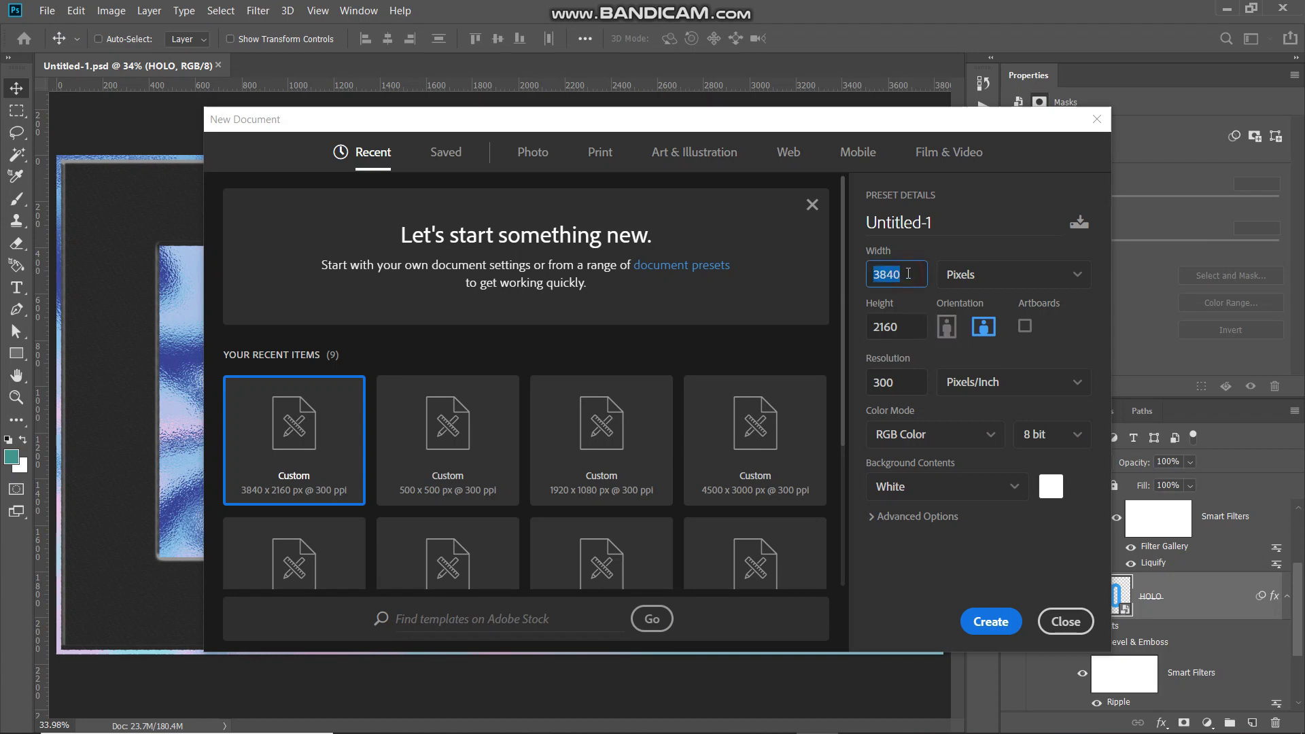
double_click(906, 325)
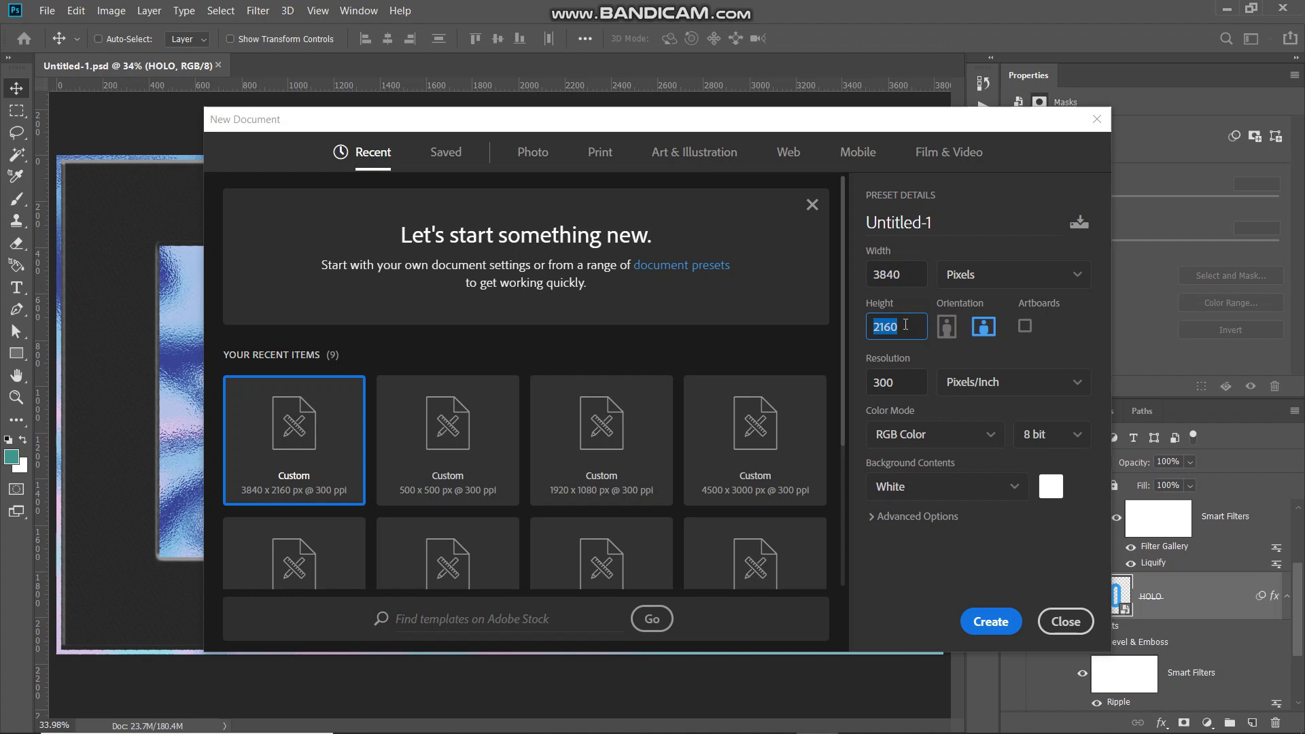
double_click(900, 383)
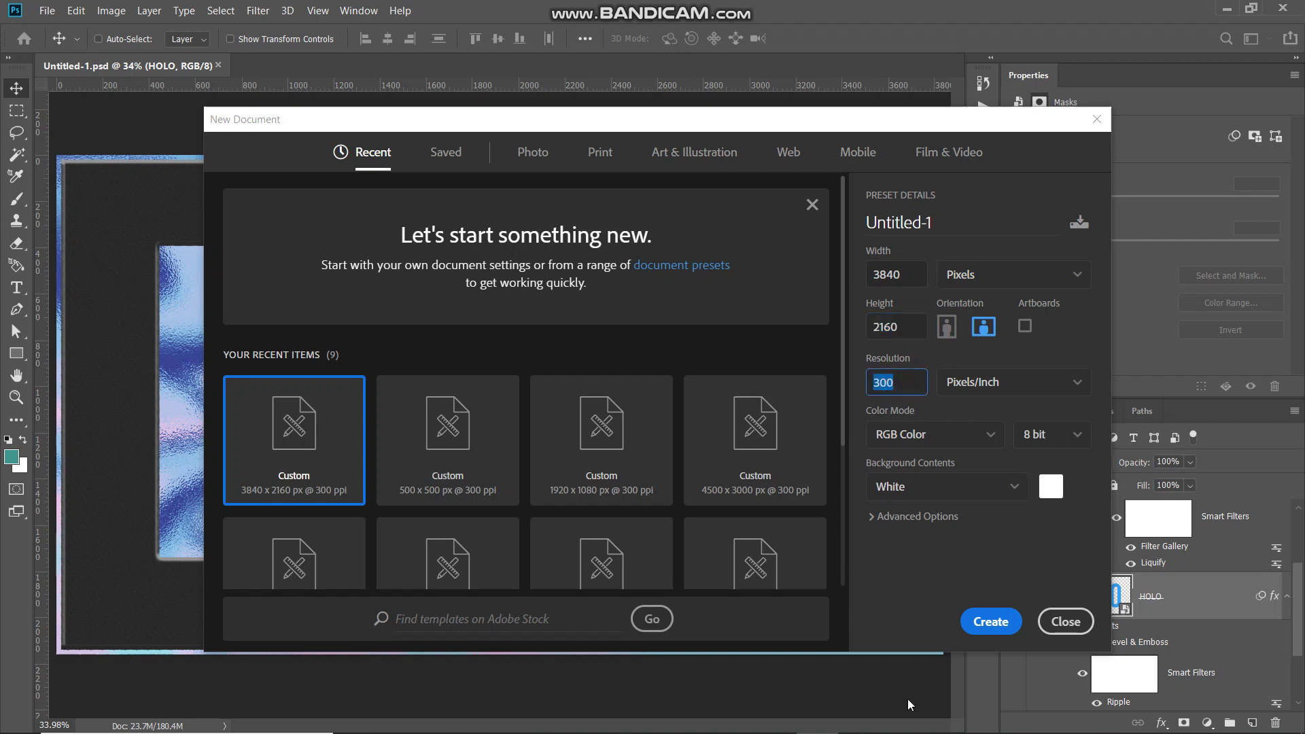
click(982, 624)
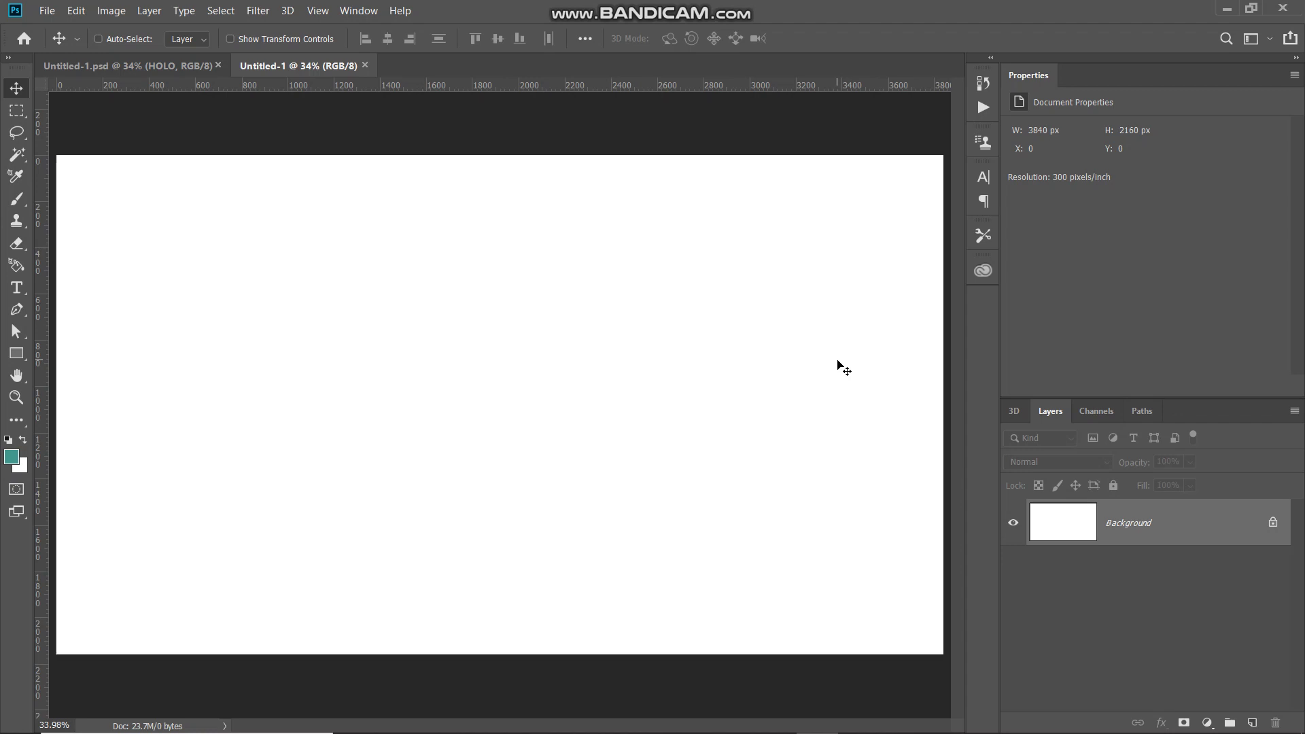
Step: Place the black-art-deco-paper-4278986 image into the document as an embedded file
click(45, 12)
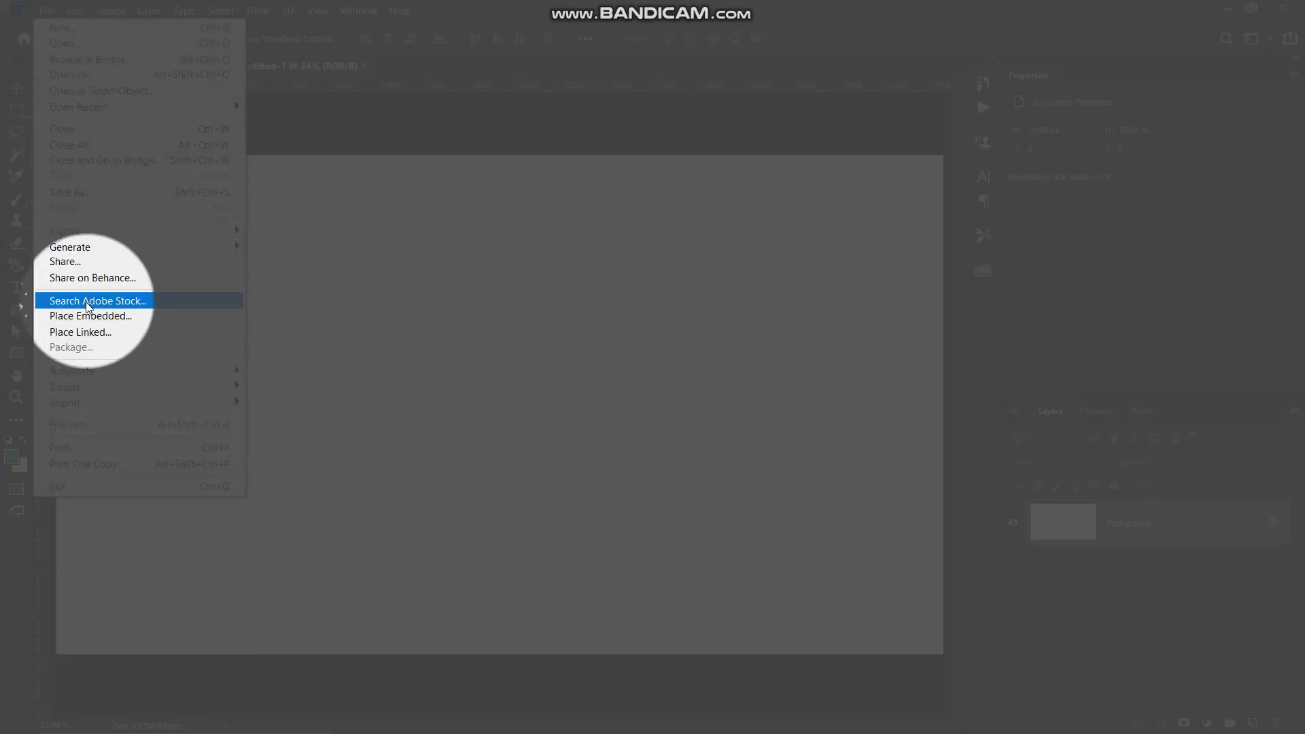
click(89, 317)
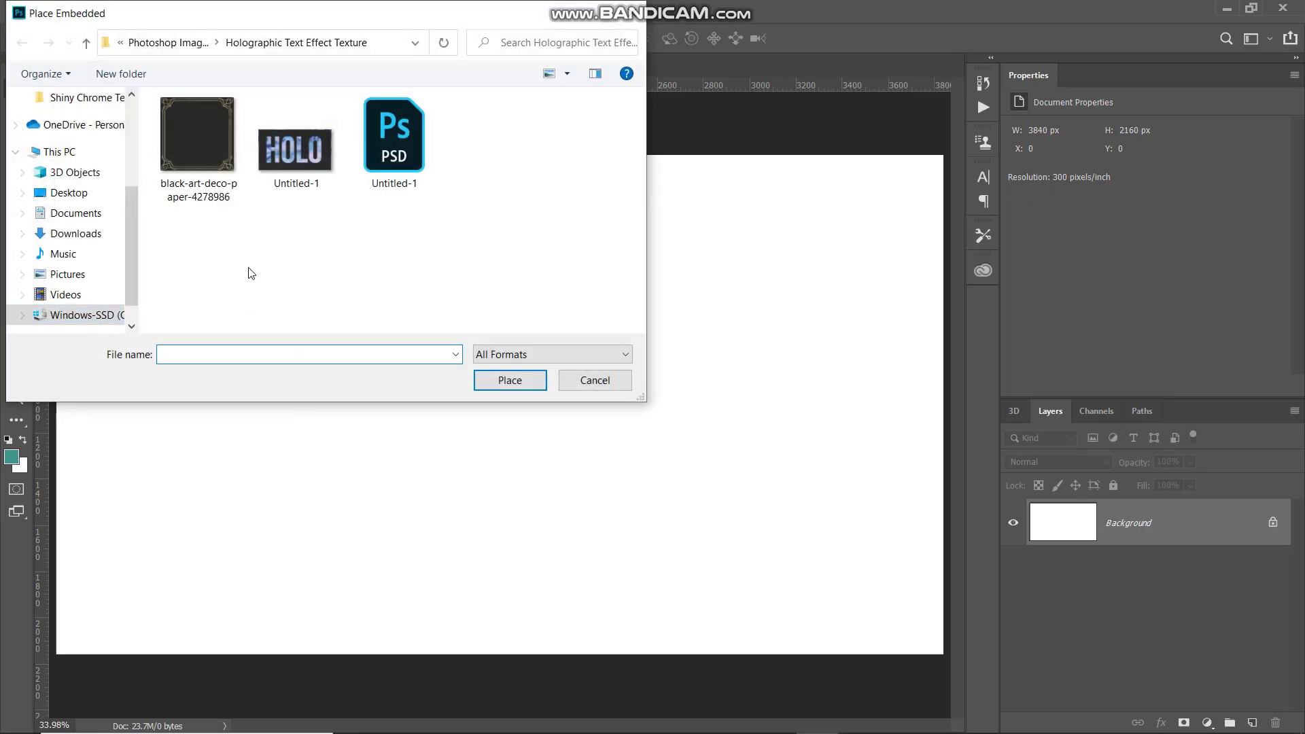
click(204, 171)
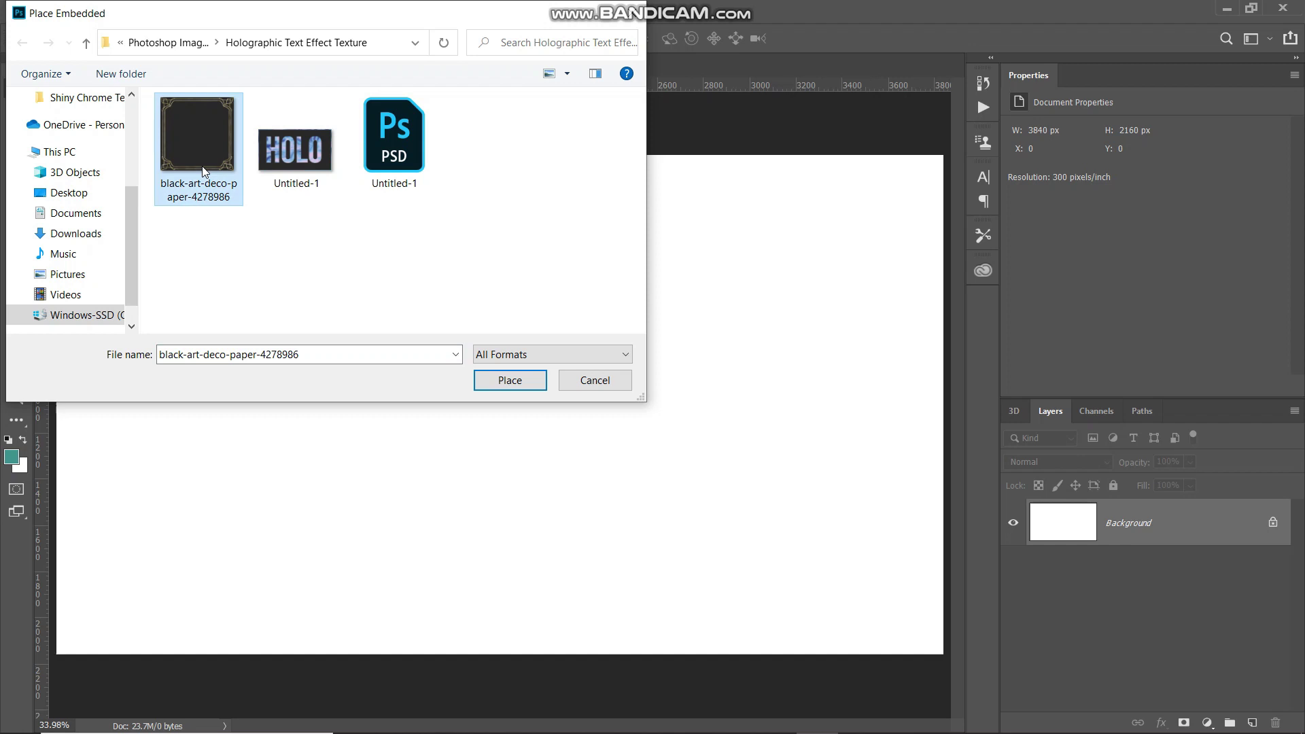
click(500, 387)
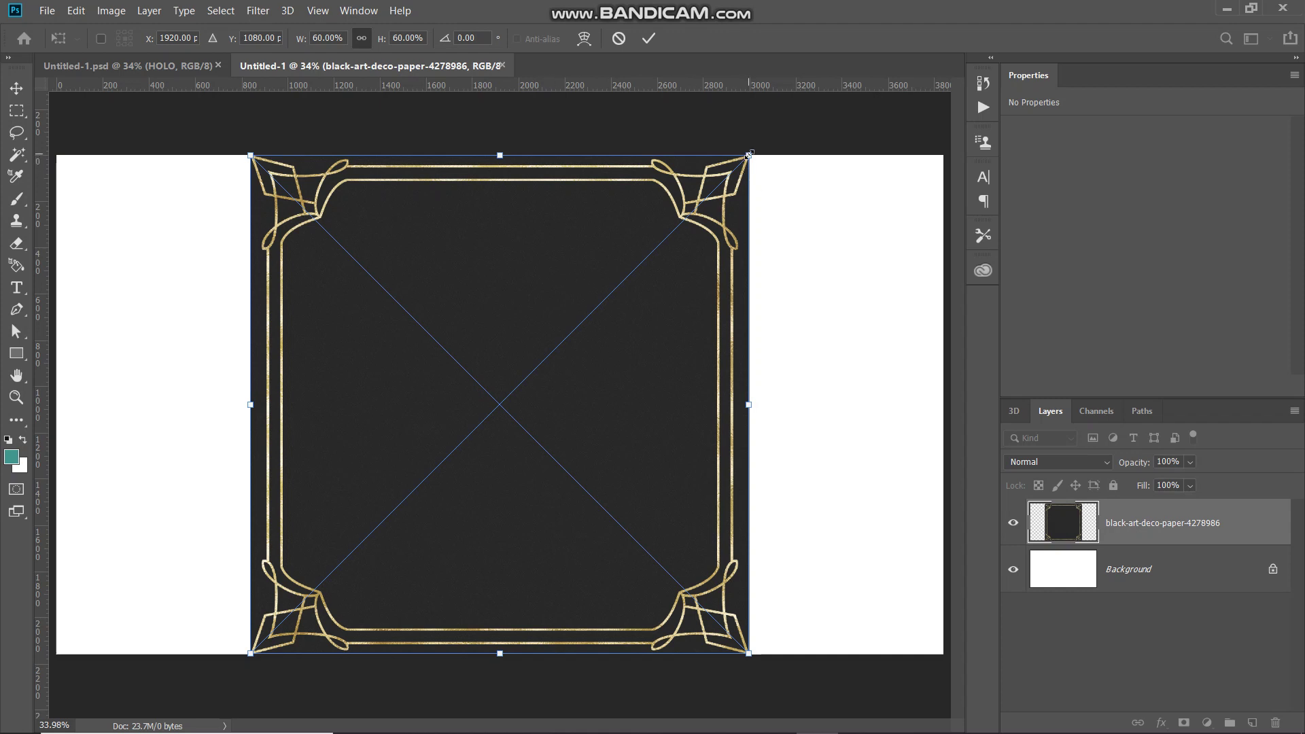
Step: Enlarge the placed paper image proportionally to about 4564 px square and position it so its plain dark centre covers the whole canvas
drag(750, 154, 952, 4)
drag(518, 396, 403, 510)
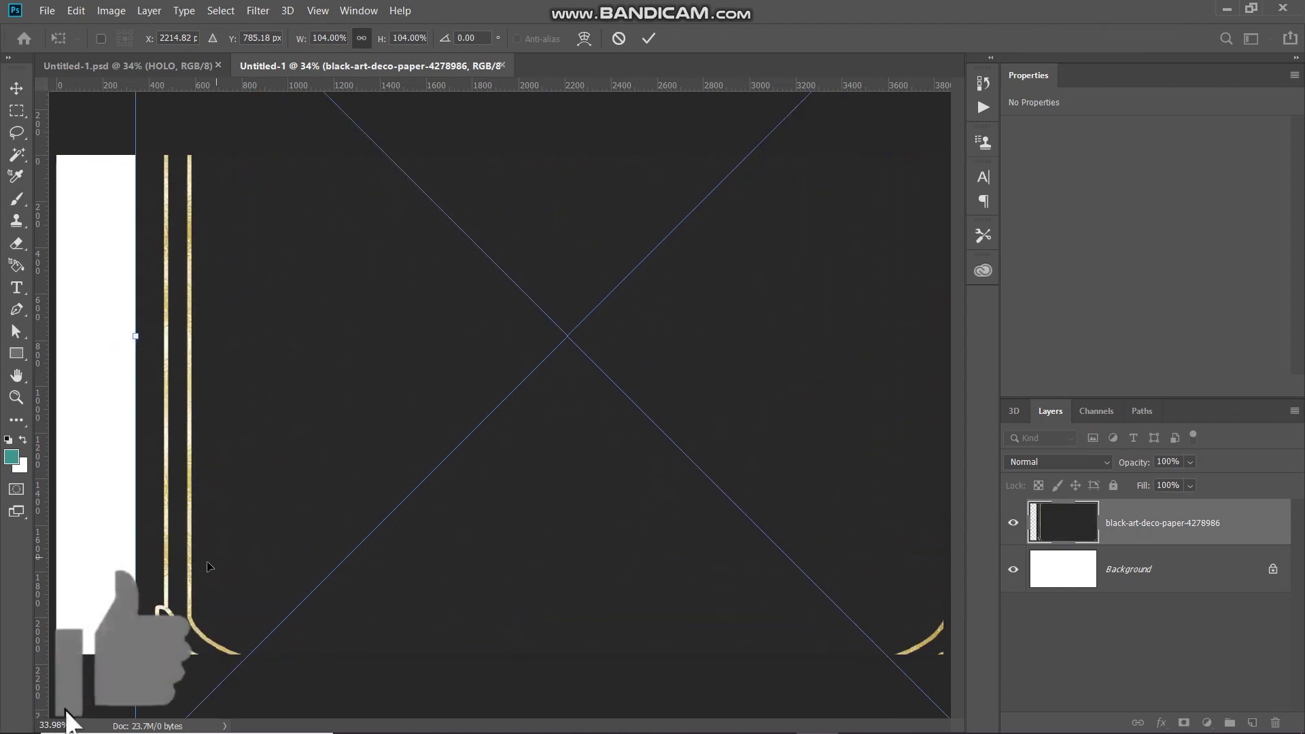
scroll(404, 510, down, 3)
drag(242, 102, 537, 306)
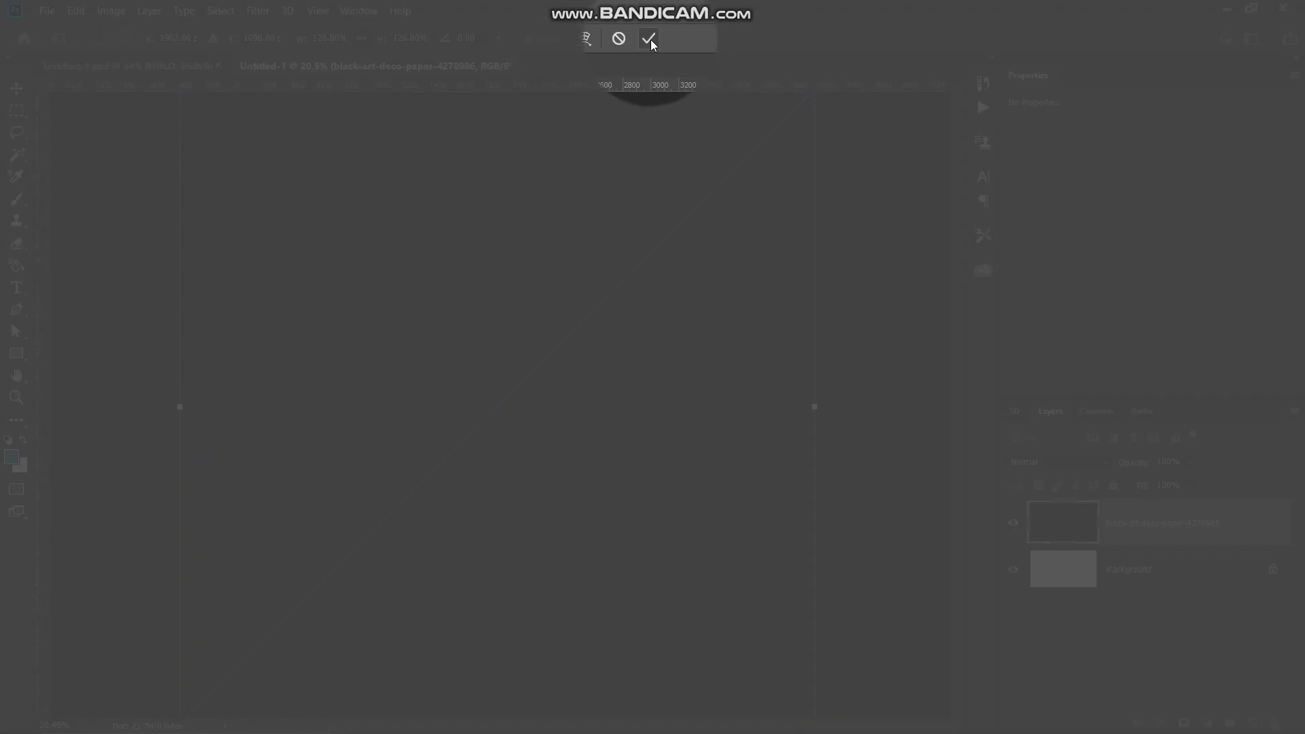
click(649, 39)
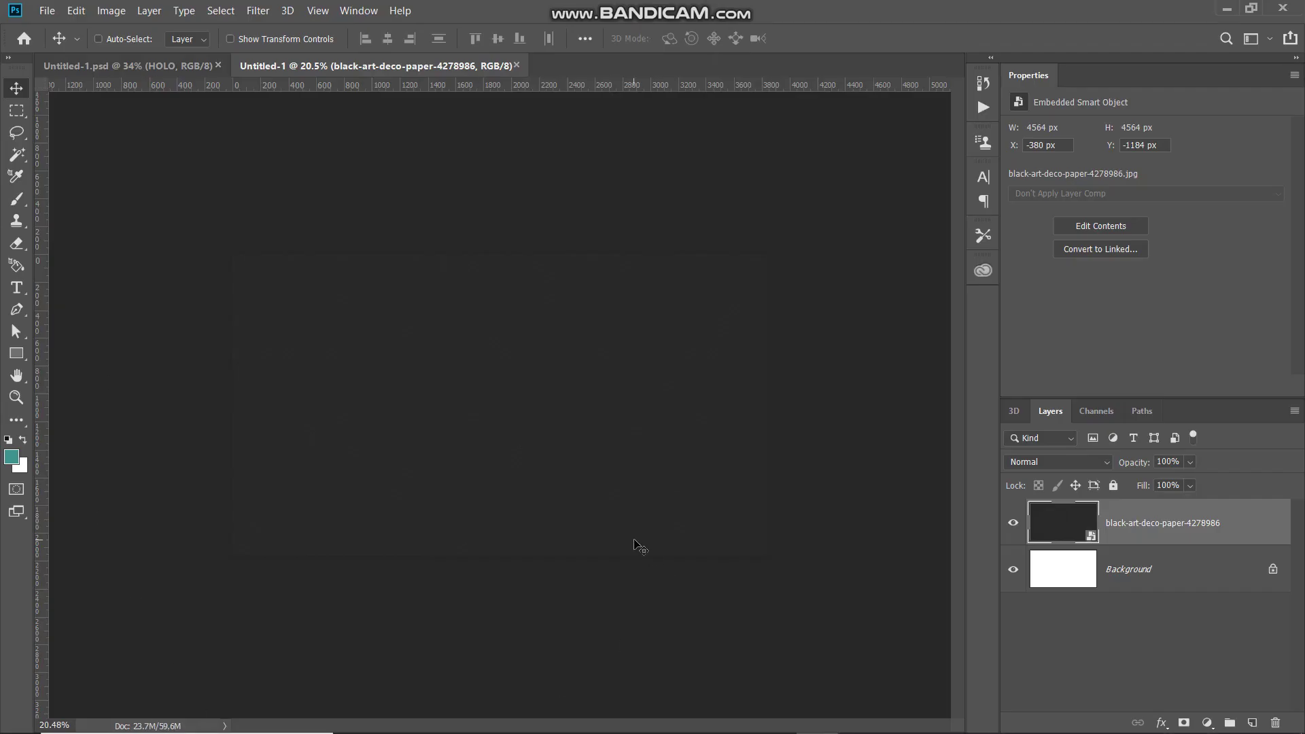
key(ctrl+0)
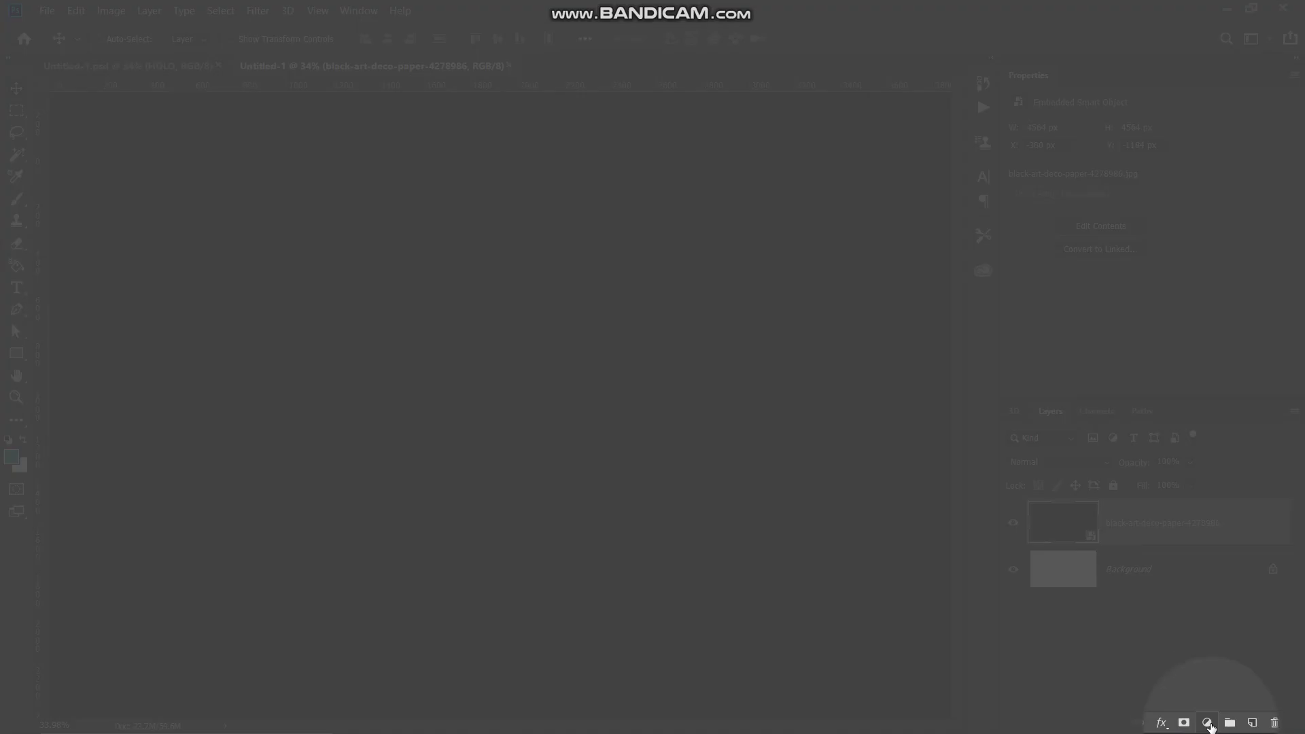
Step: Add a Gradient Fill layer above the paper image and base its gradient on the Black, White preset
click(1207, 723)
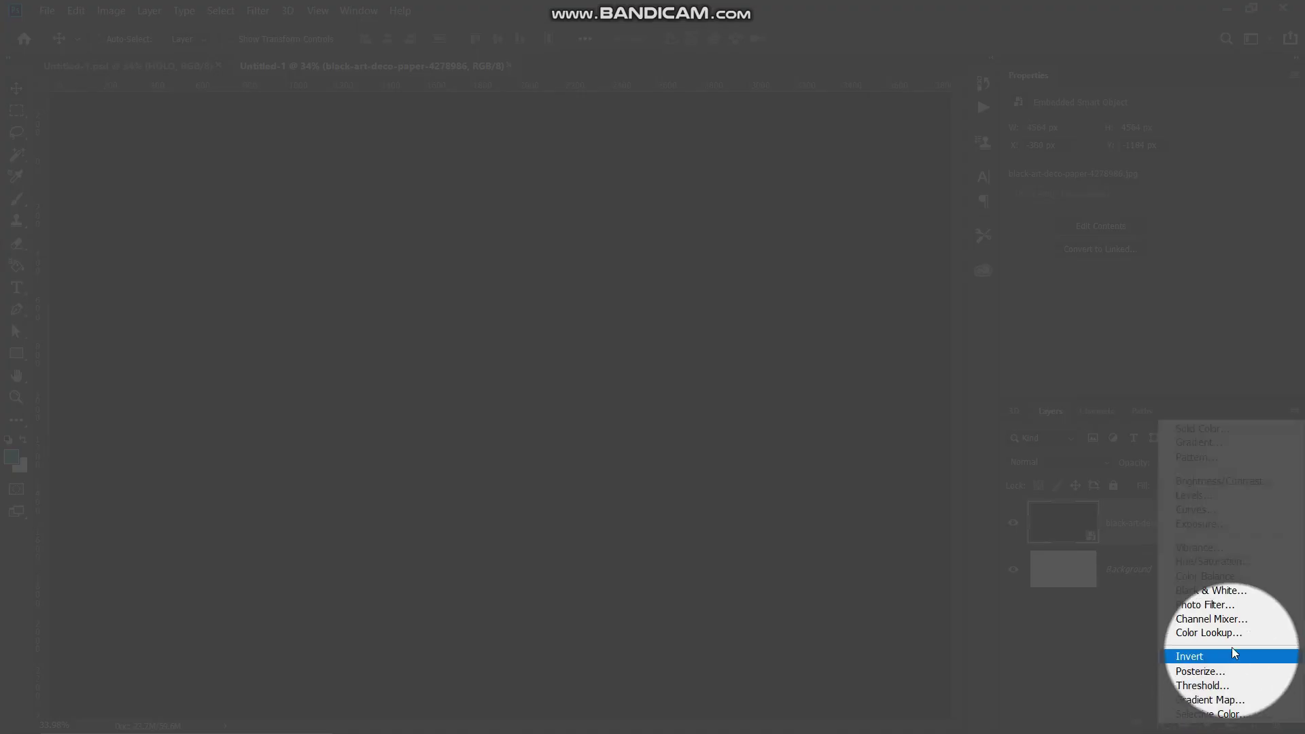
click(1207, 449)
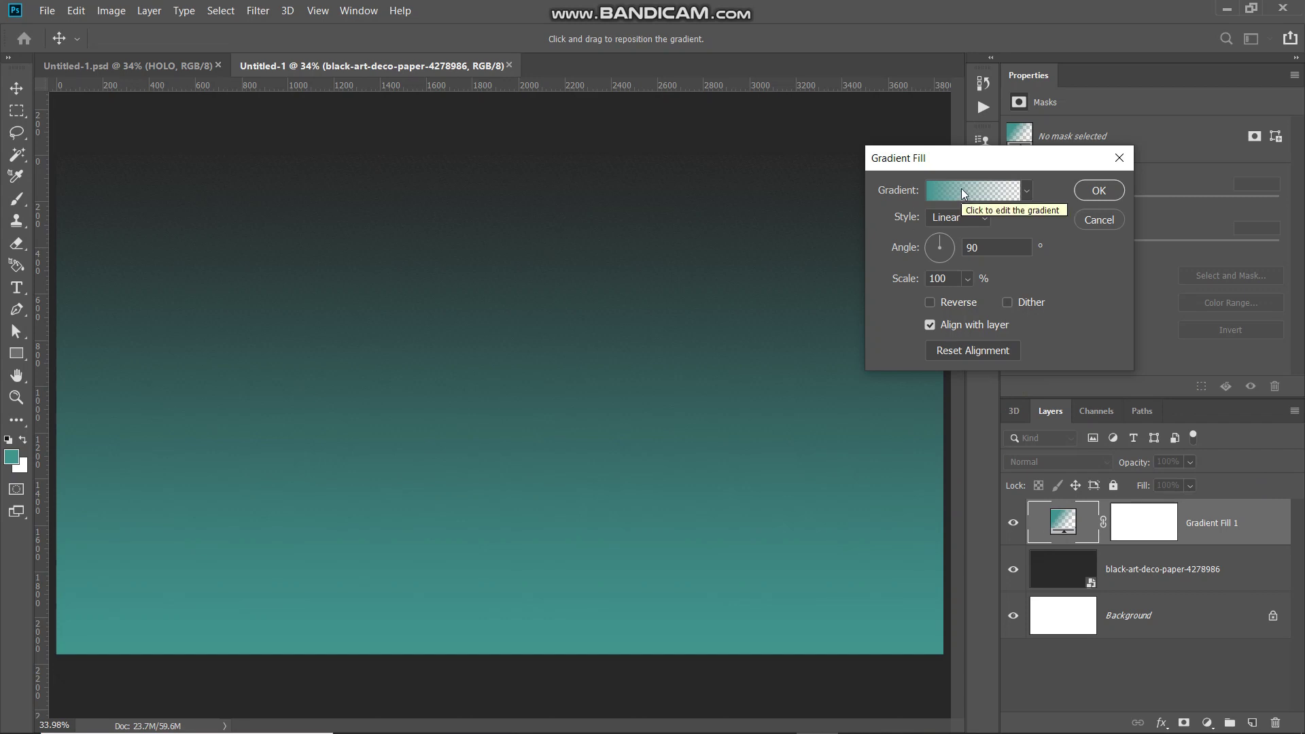
click(961, 189)
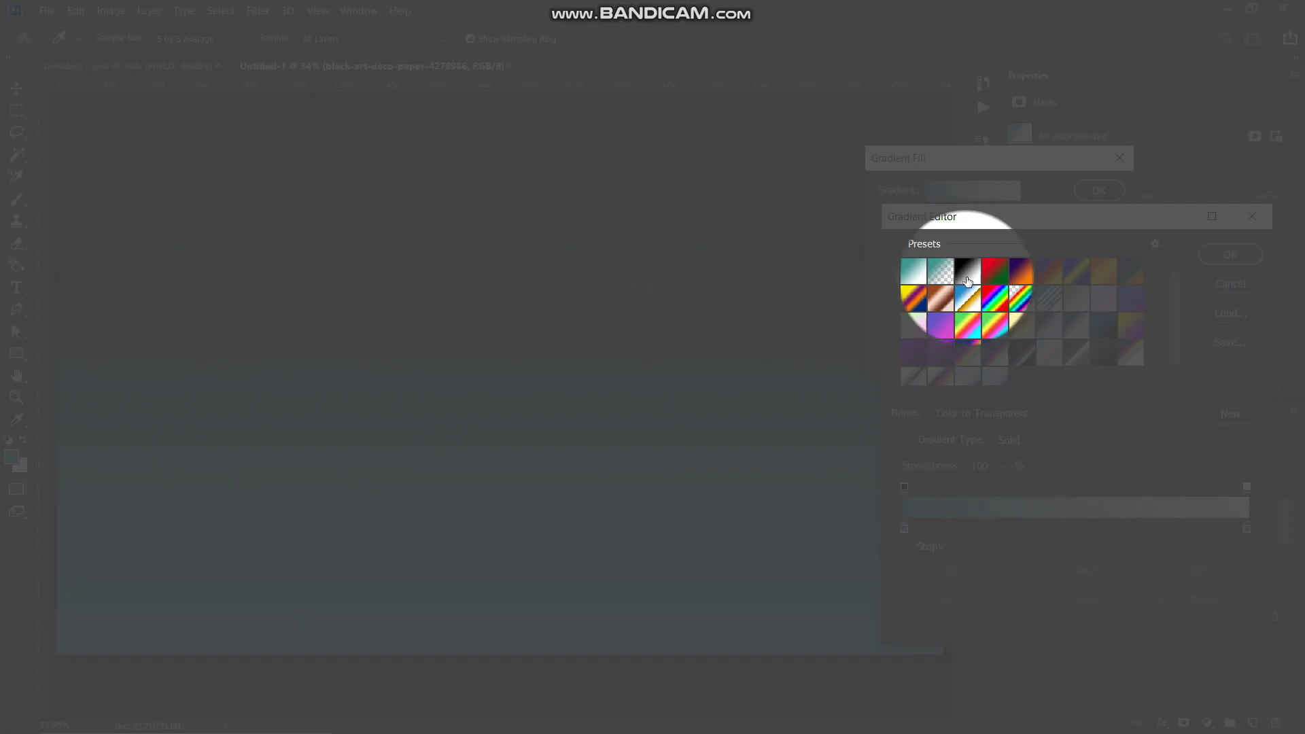
click(968, 277)
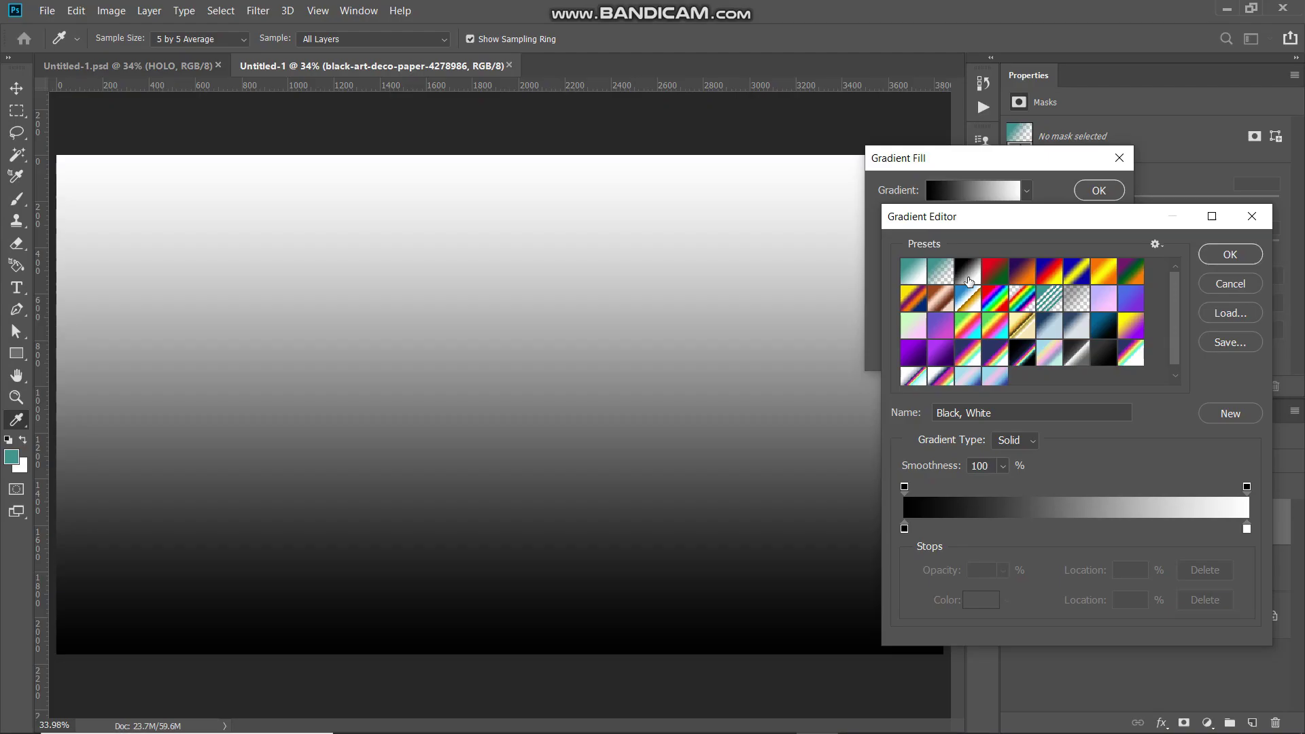
Step: Set the gradient's starting color stop at 0% to light blue 97dbed
double_click(904, 527)
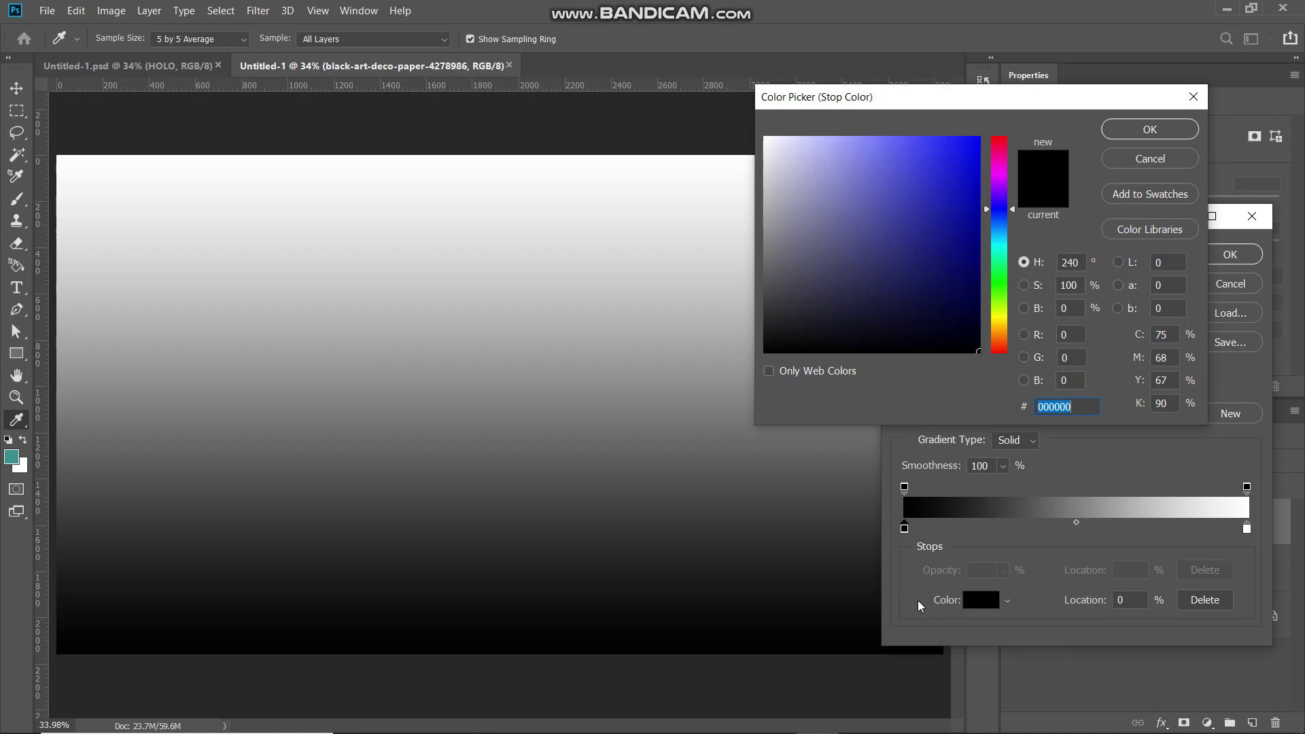
text(97dbe)
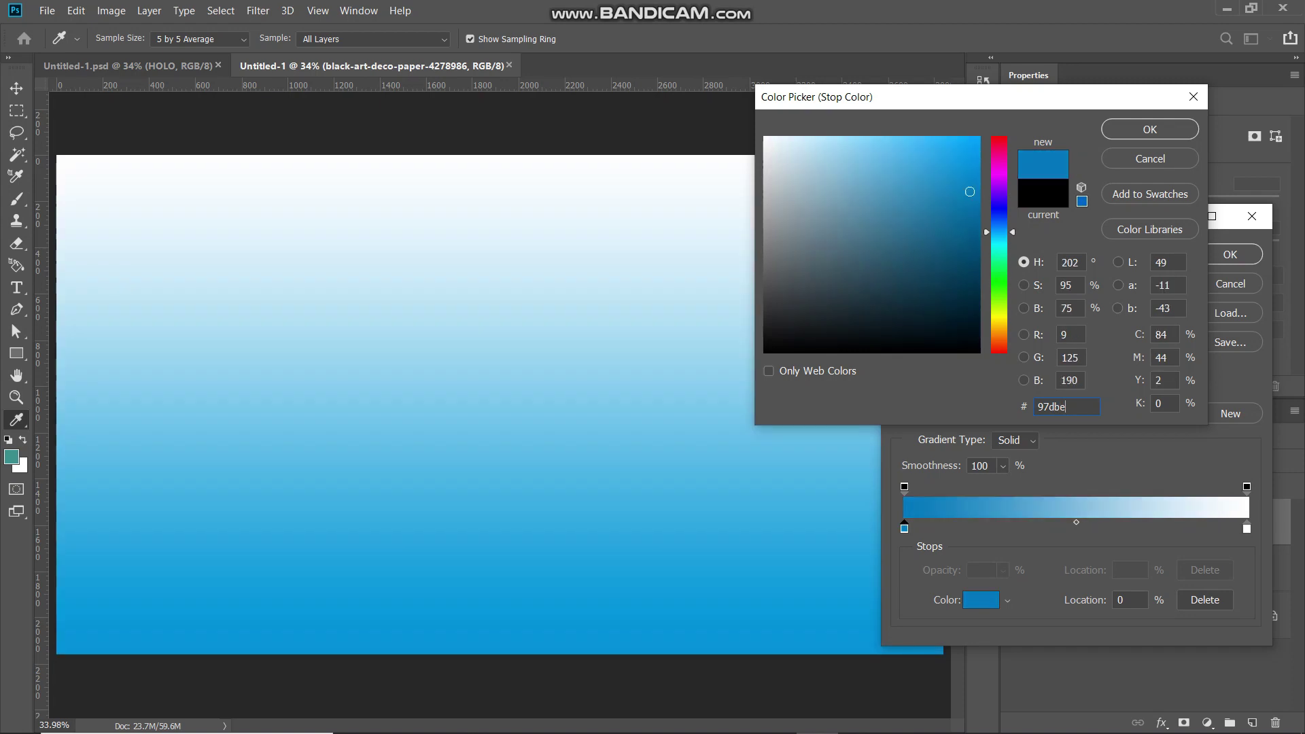
text(d)
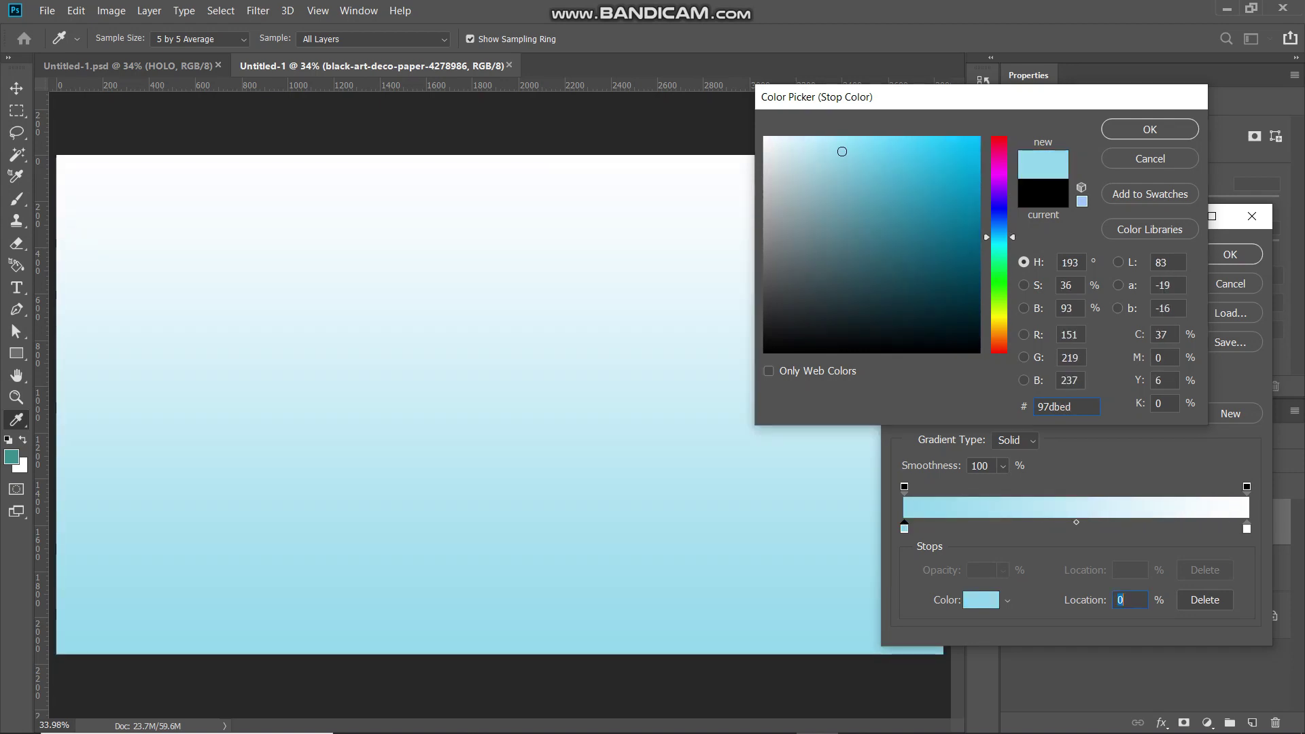
key(Return)
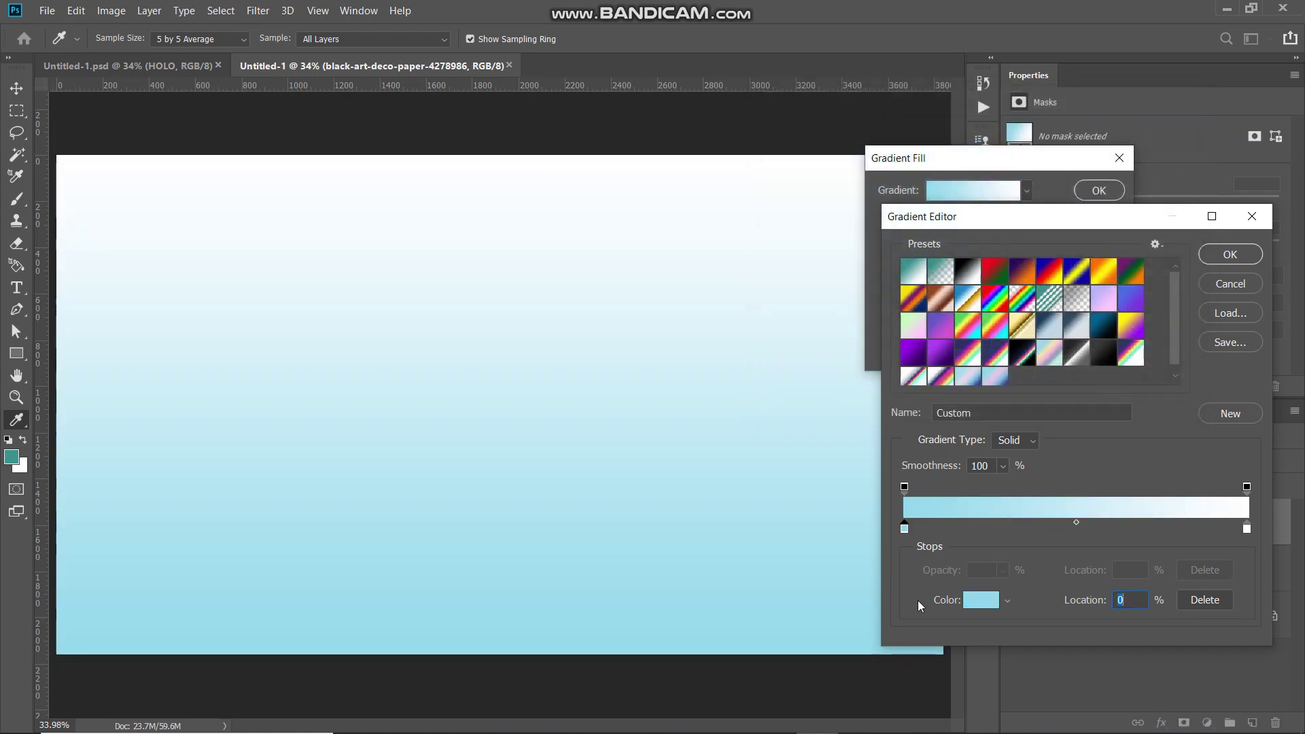
Step: Add a color stop at 33% of the gradient and set its color to pink ebc1e5
click(1023, 530)
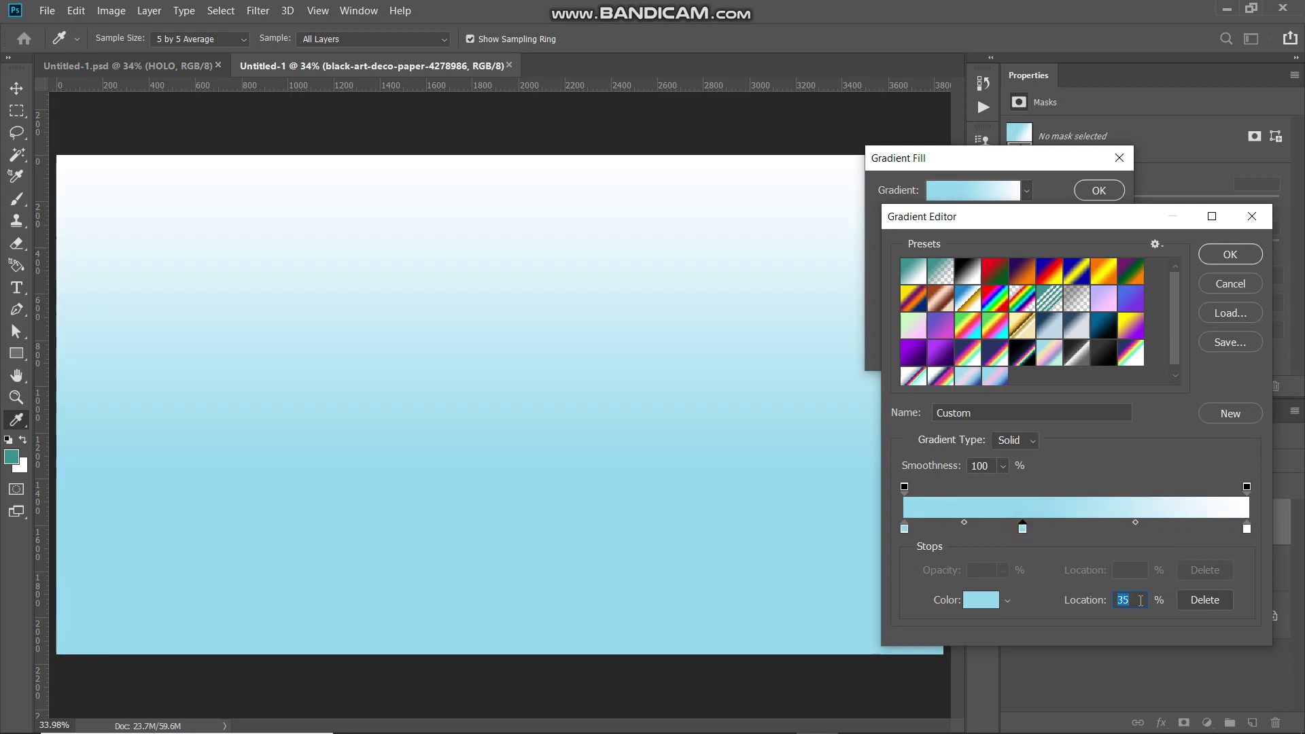
text(33)
click(977, 604)
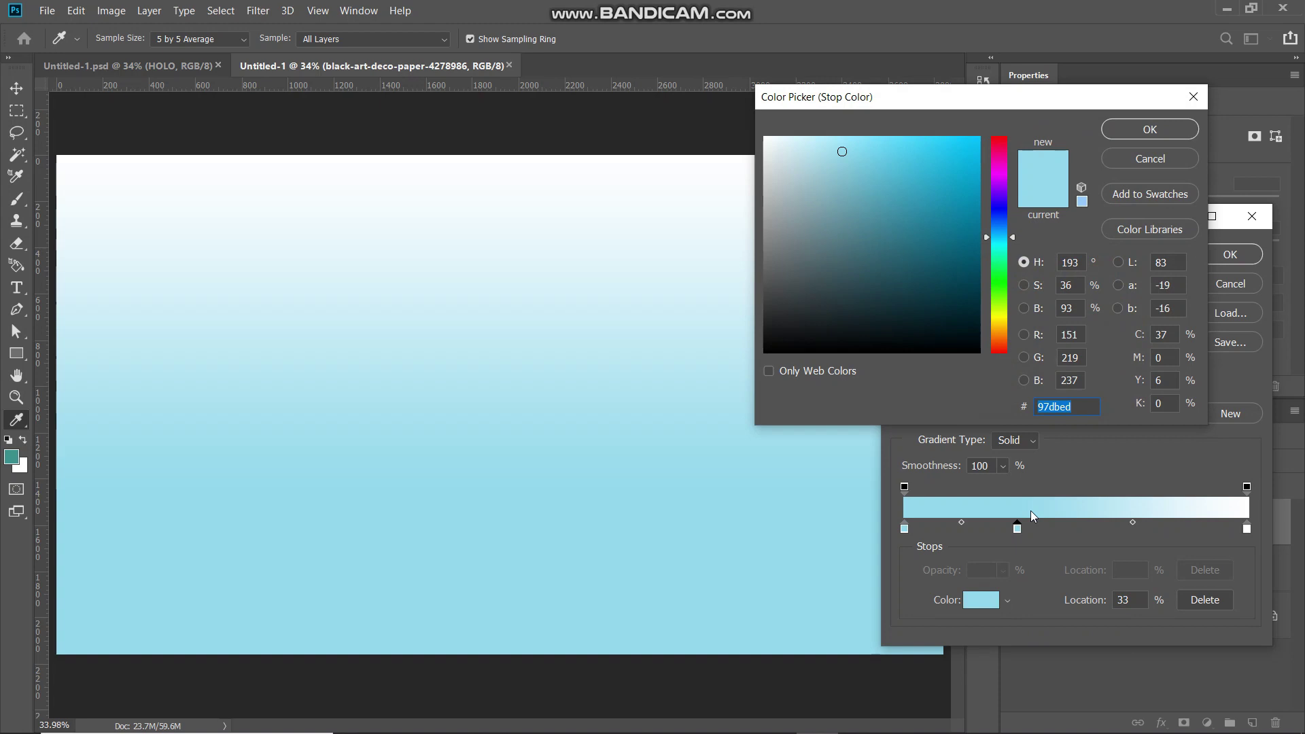
text(ebc1e5)
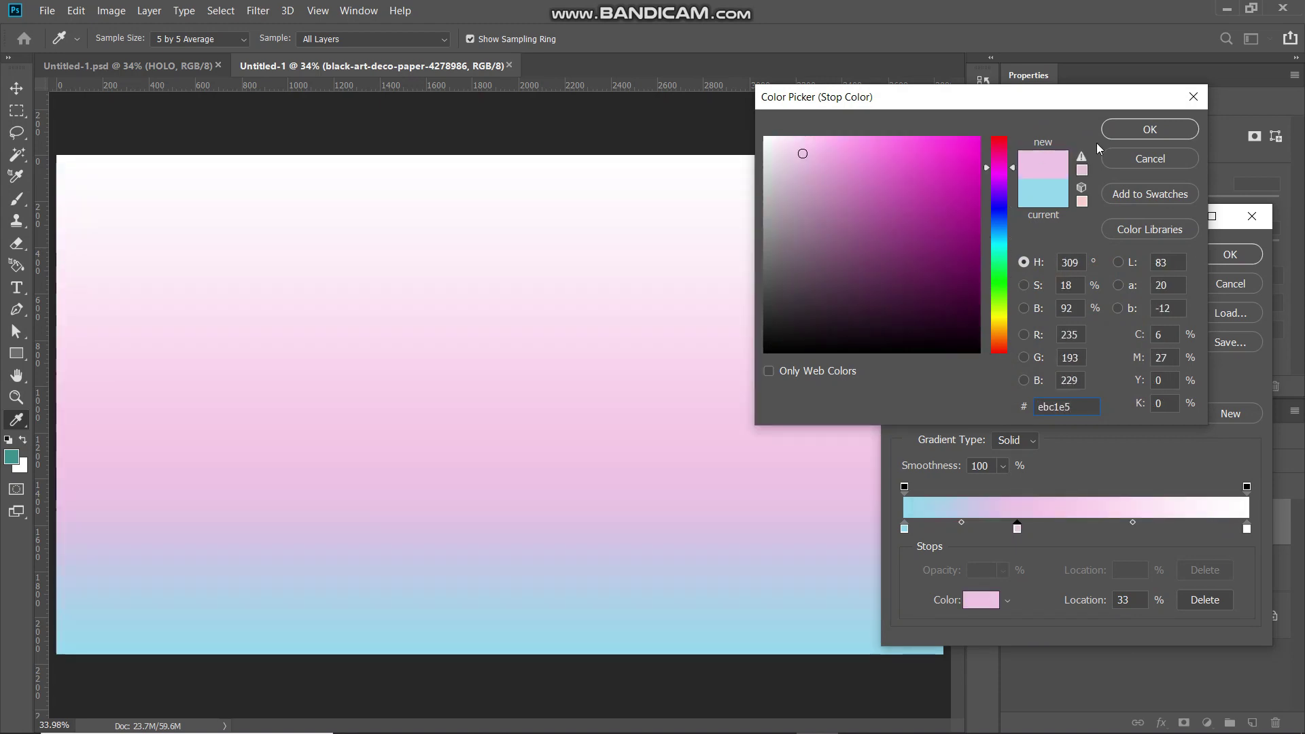
click(1121, 129)
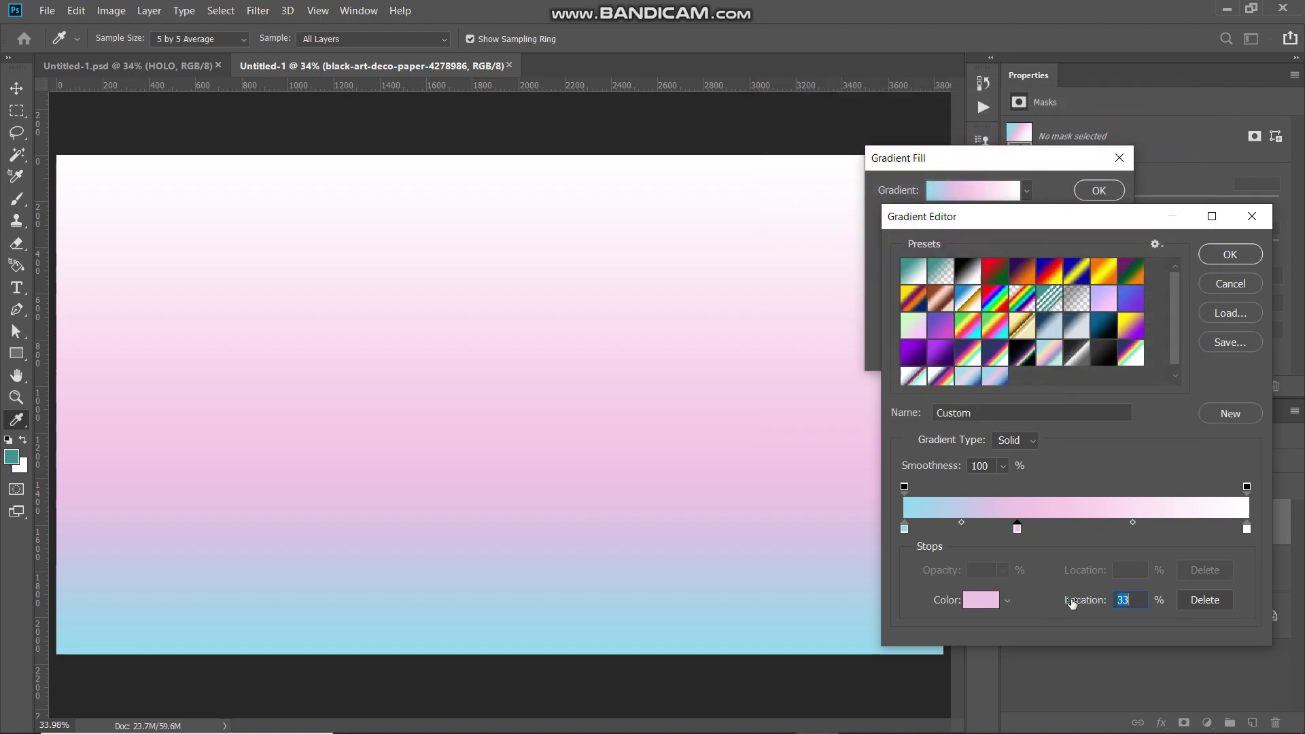
Step: Add a color stop at 66% of the gradient and set its color to blue 84c0e9
click(1121, 530)
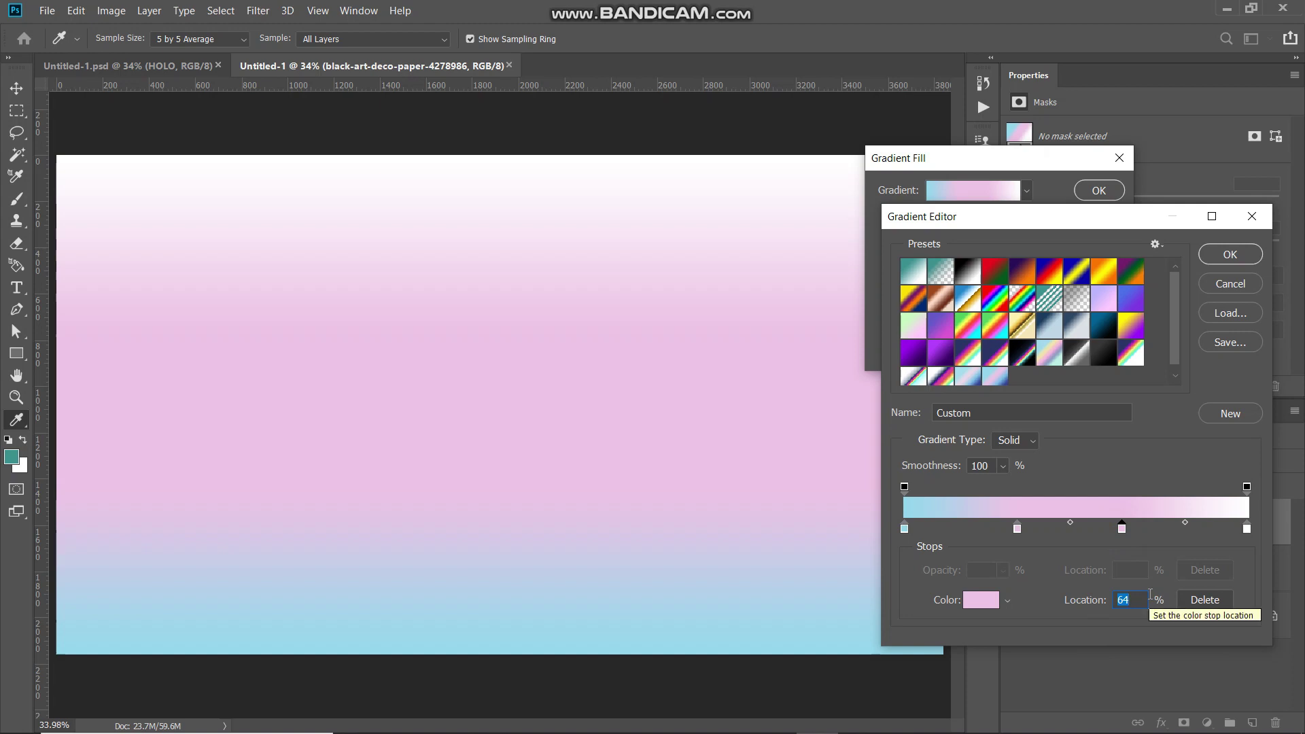
text(66)
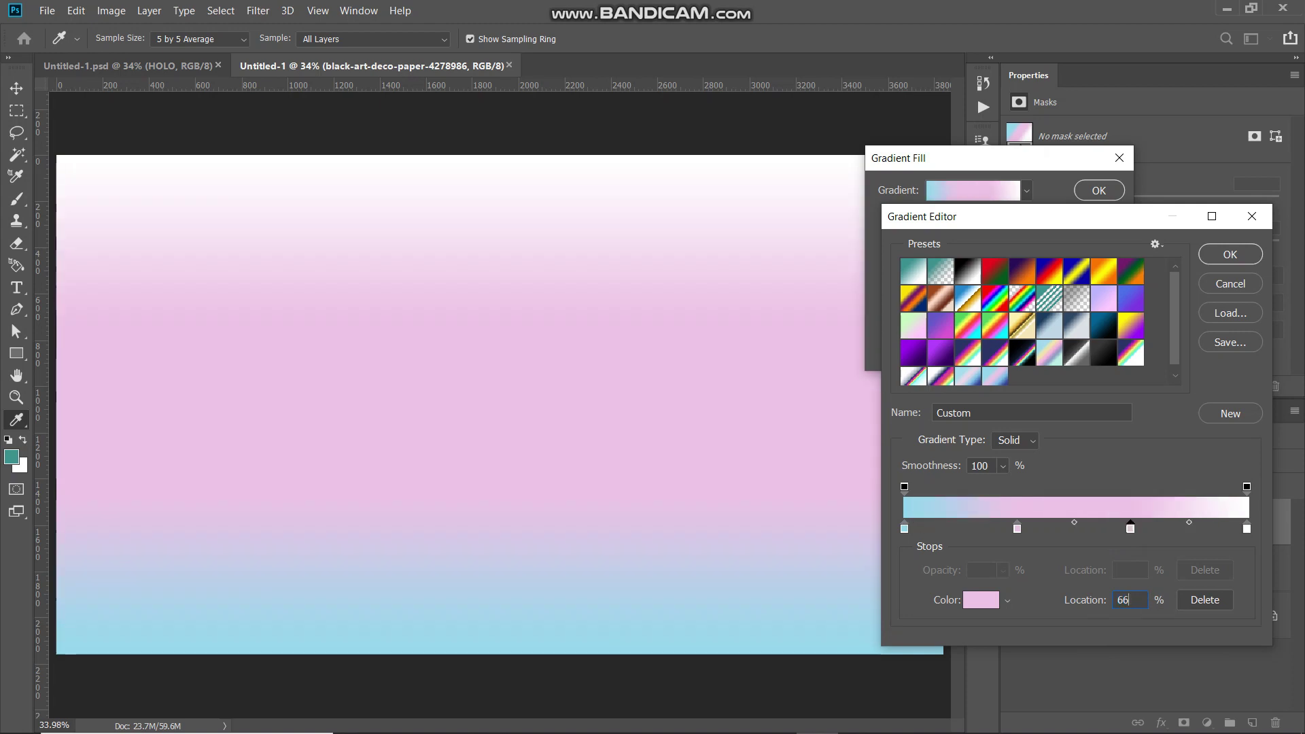
click(978, 599)
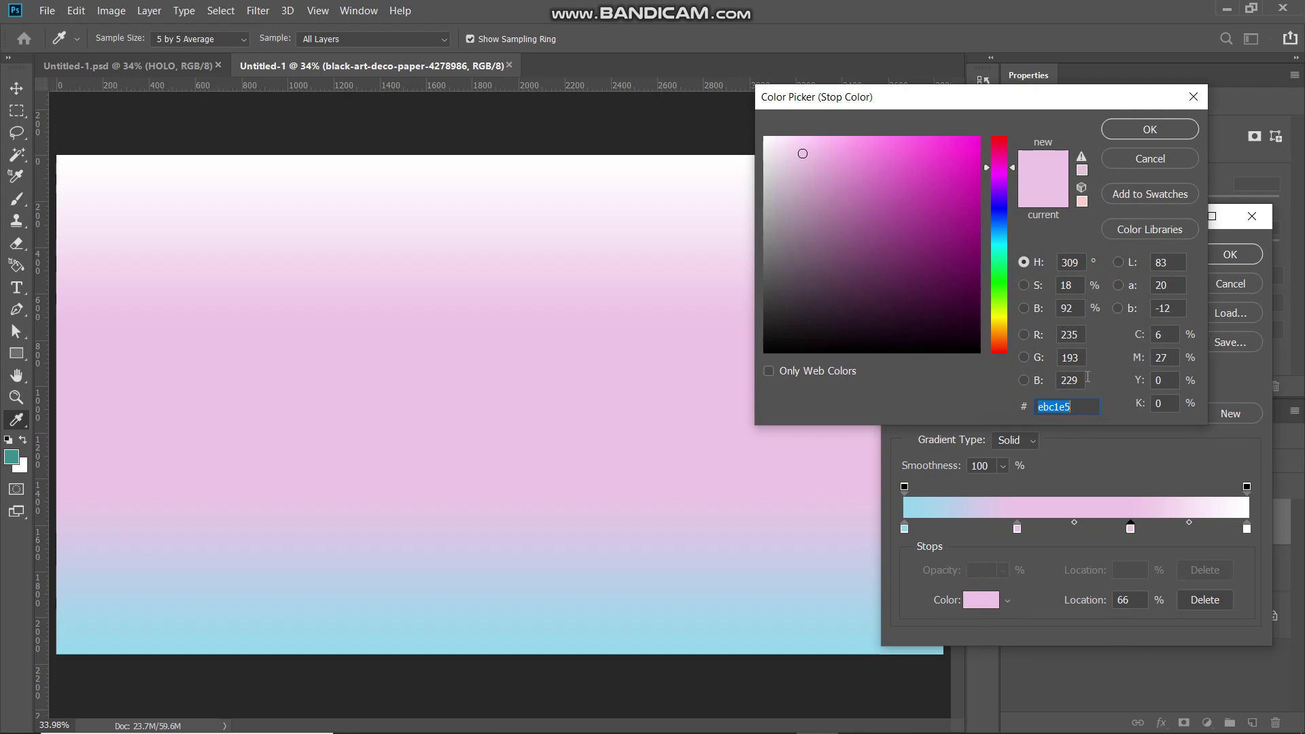
text(84c0e9)
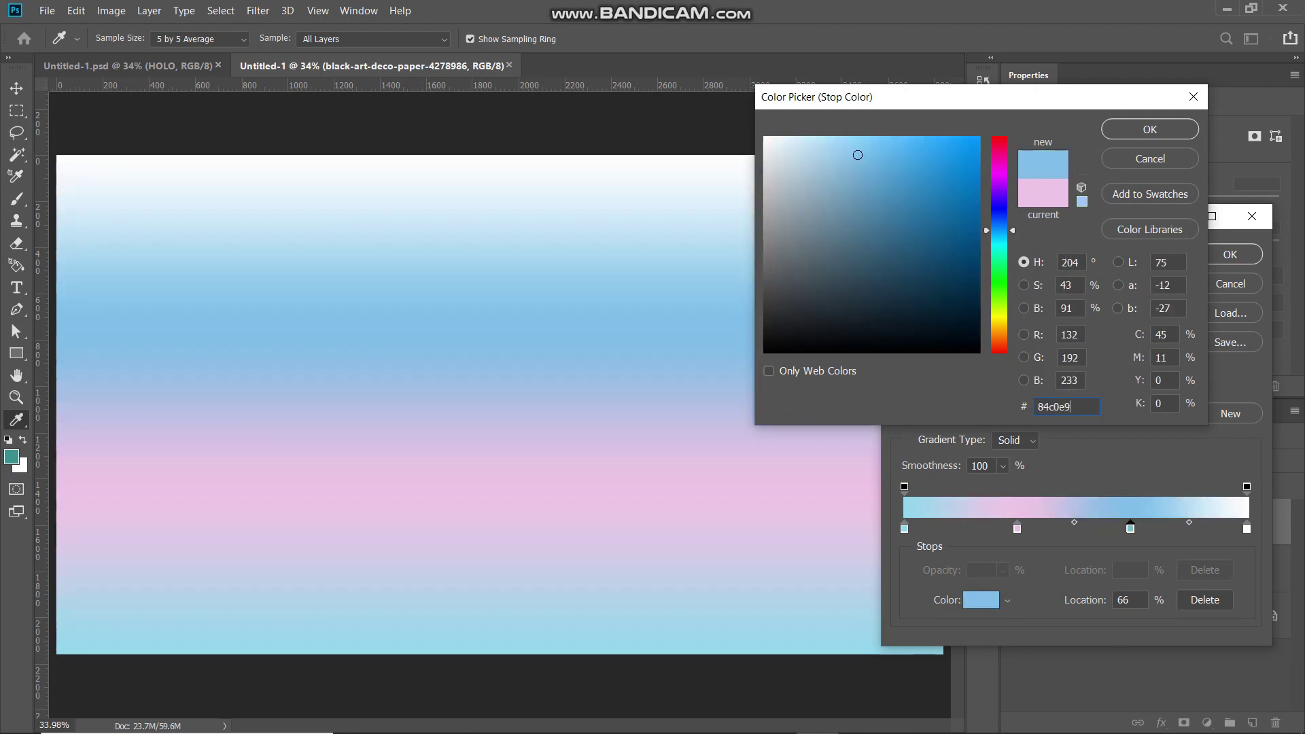
key(Return)
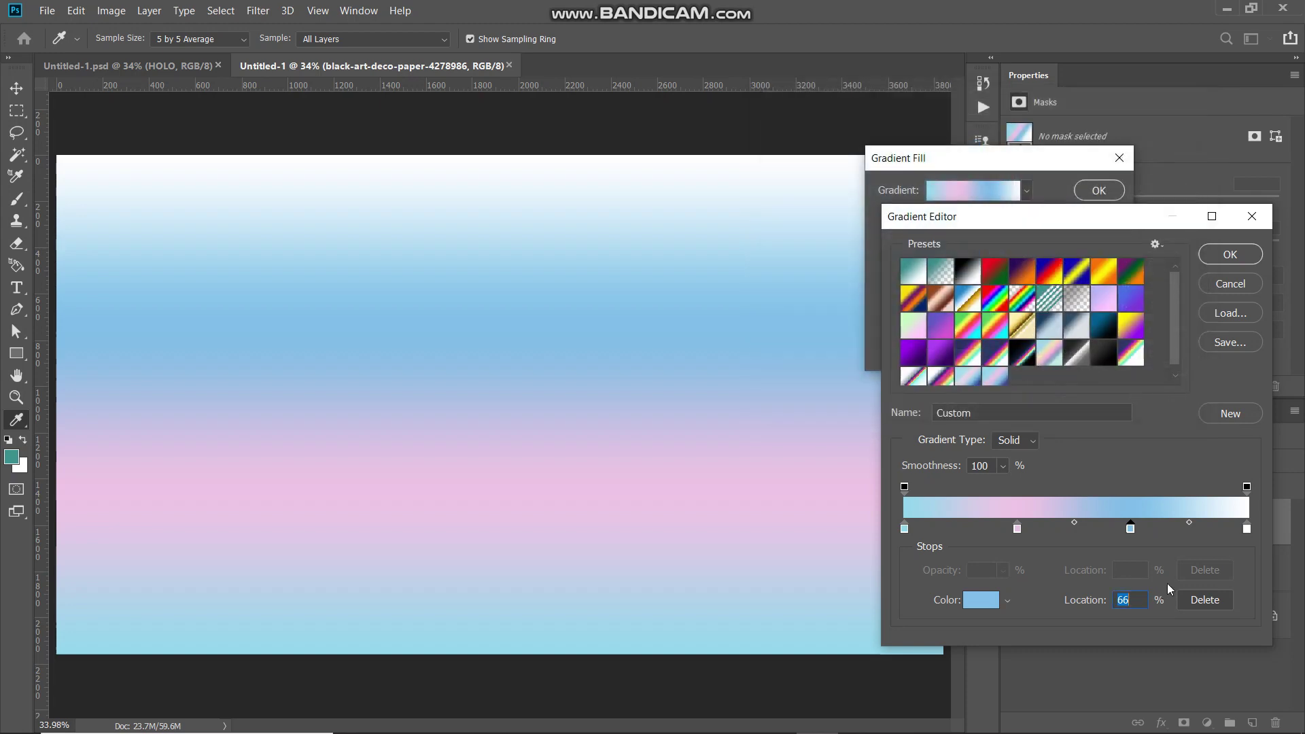
Step: Set the gradient's end color stop at 100% to dark blue 37419a
double_click(1247, 528)
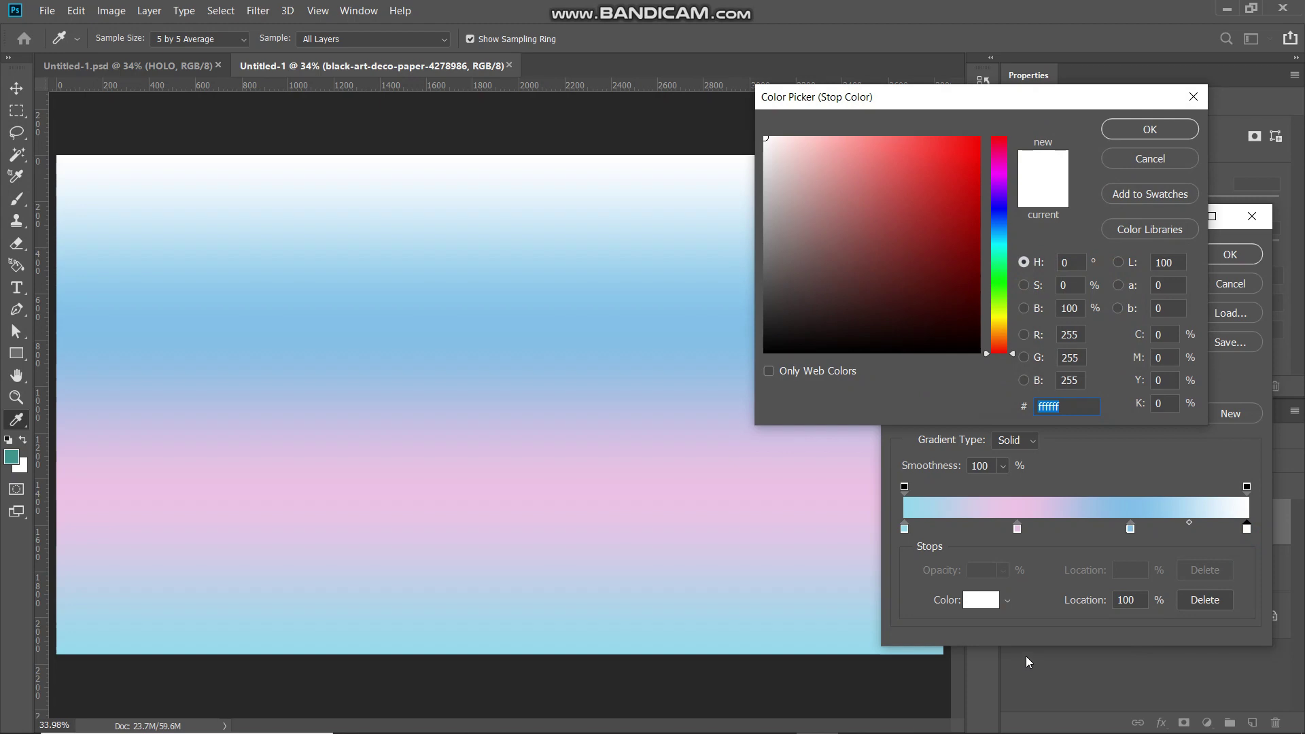
text(3741)
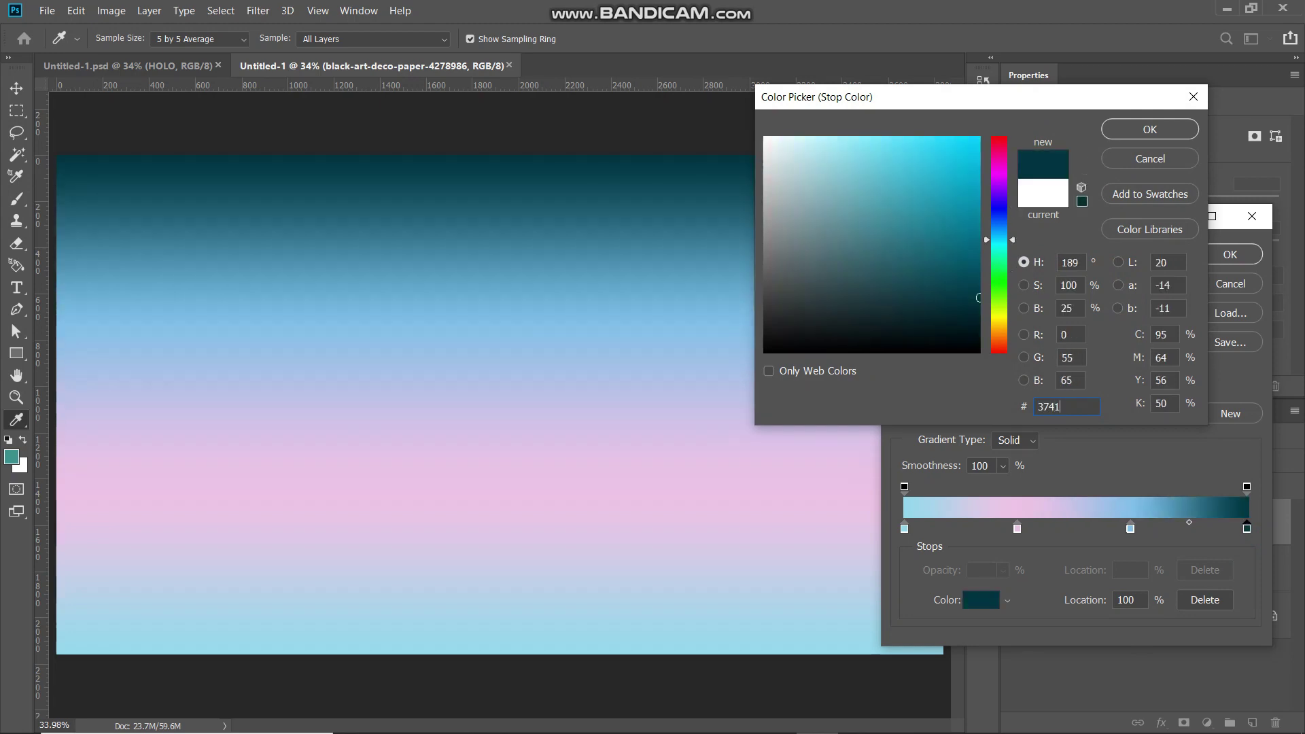
text(9a)
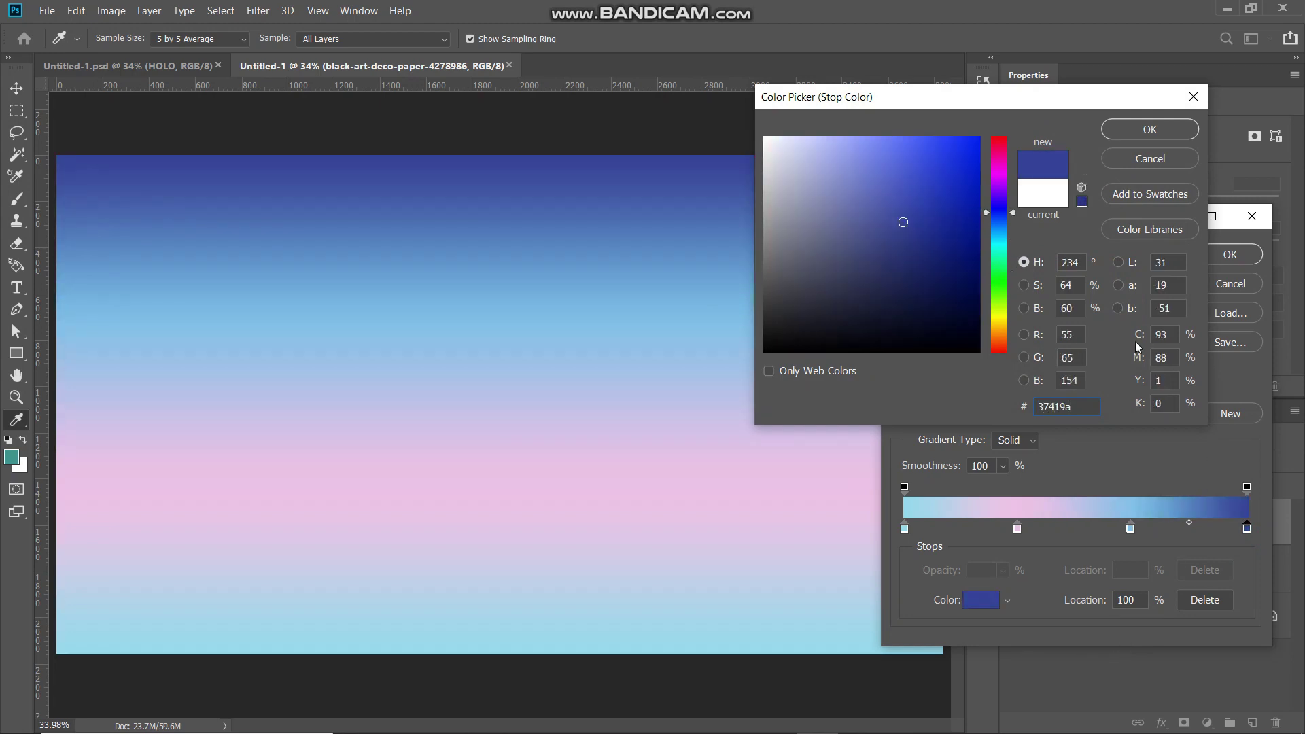
click(1129, 128)
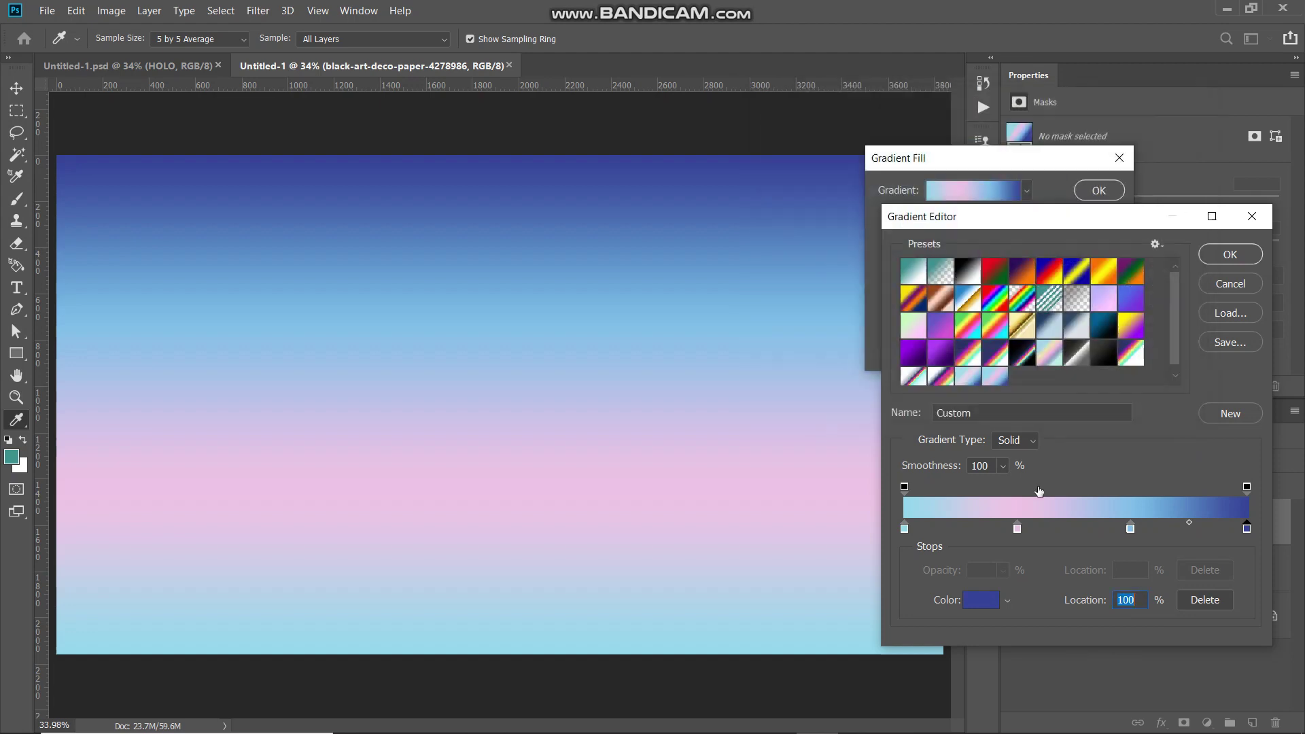
Step: Apply the gradient fill at a 90° angle and 100% scale, and convert its layer to a smart object
click(1238, 255)
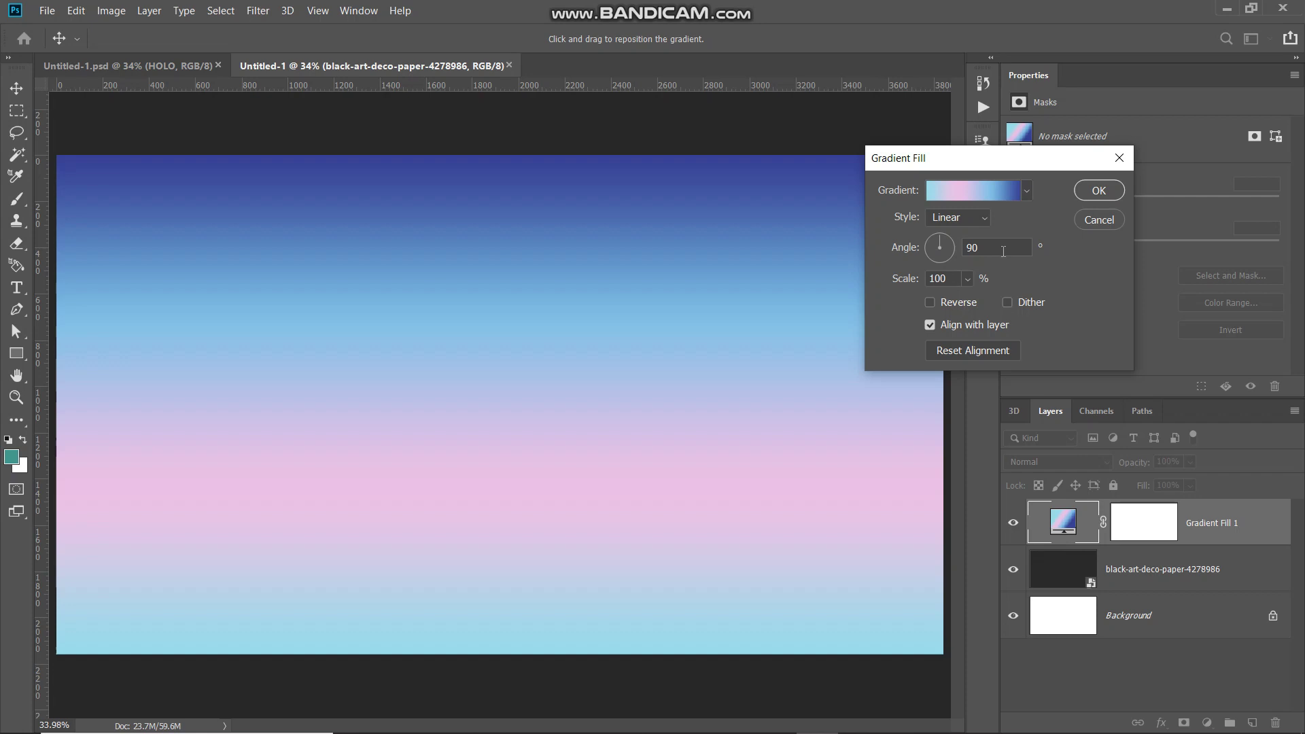
click(951, 278)
click(1099, 191)
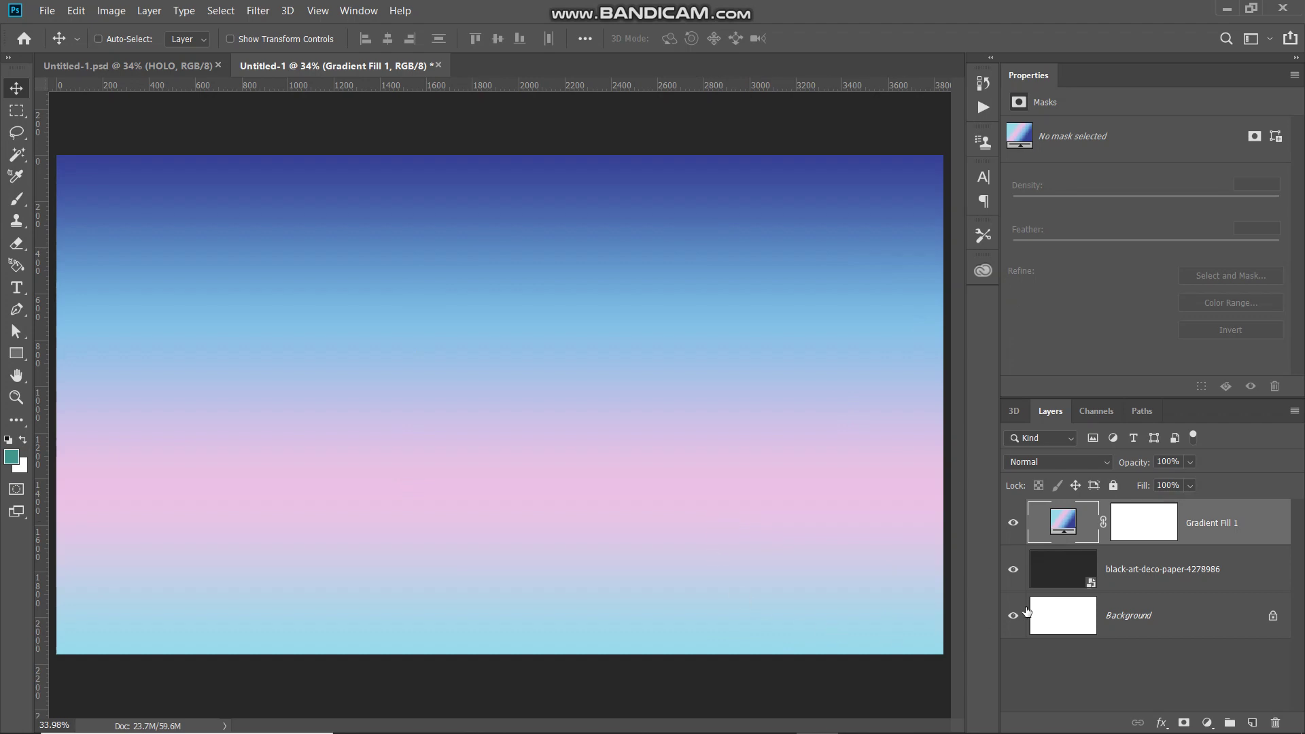
right_click(1249, 527)
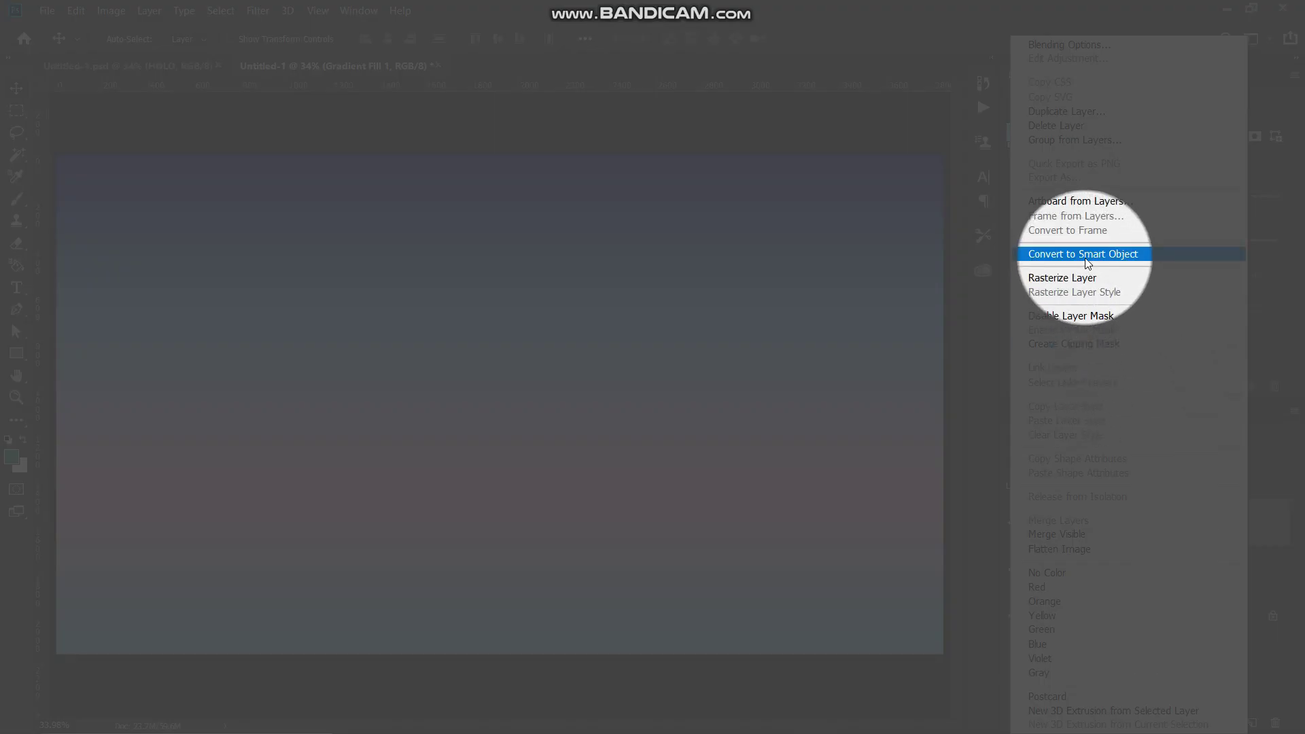
click(1081, 254)
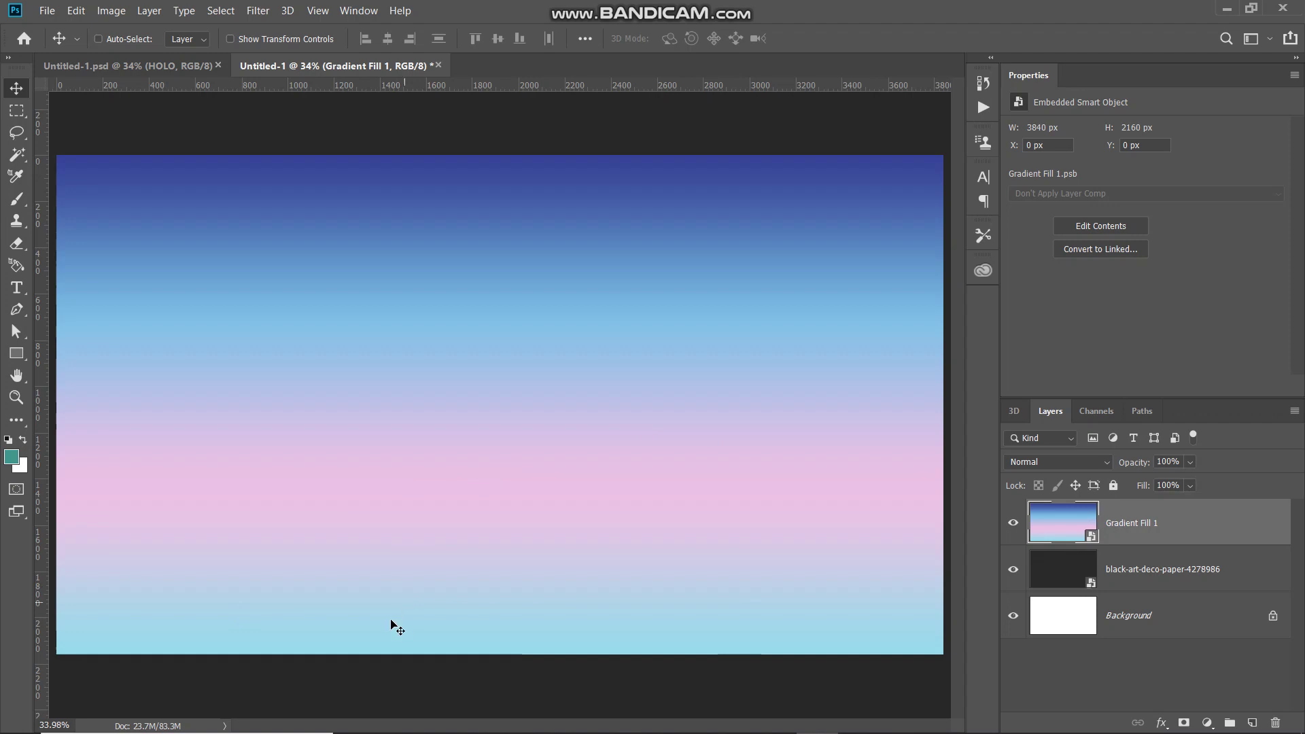
Step: Apply a Liquify filter to the gradient layer, warping the whole image into marbled swirls with a size 500 brush
click(258, 11)
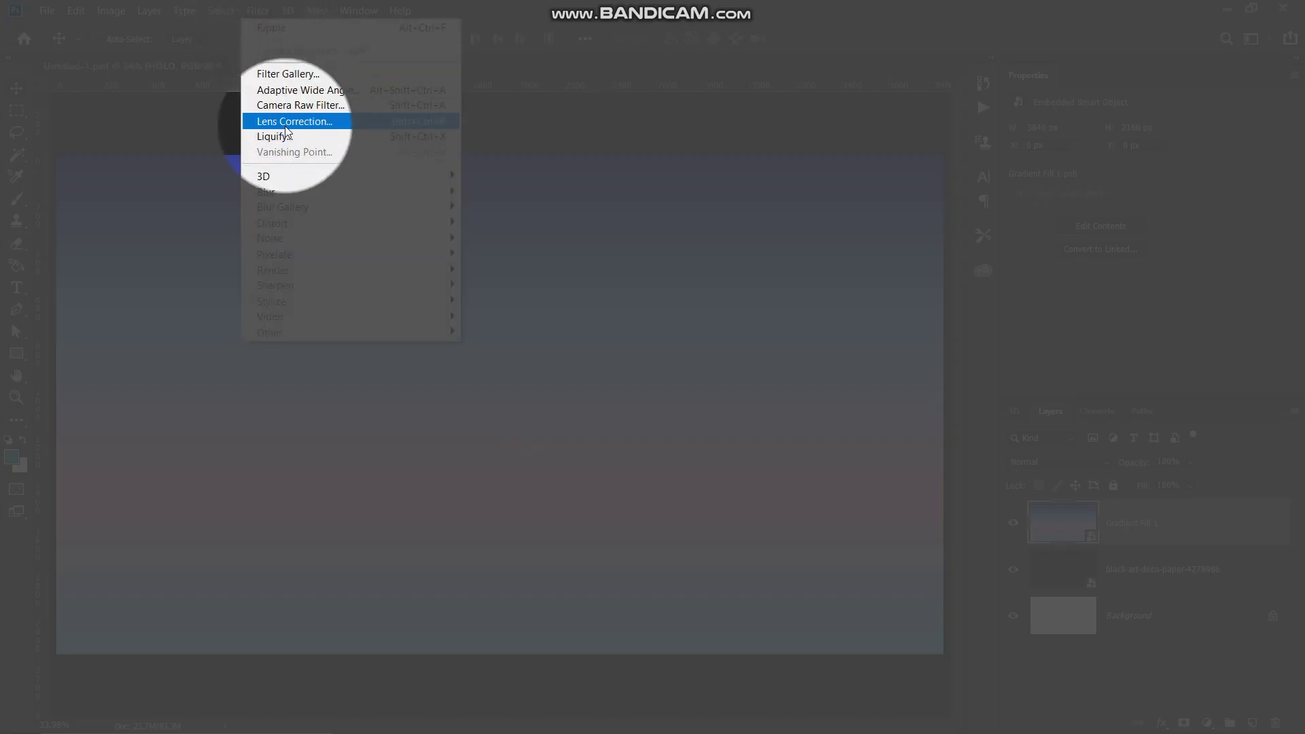
click(286, 137)
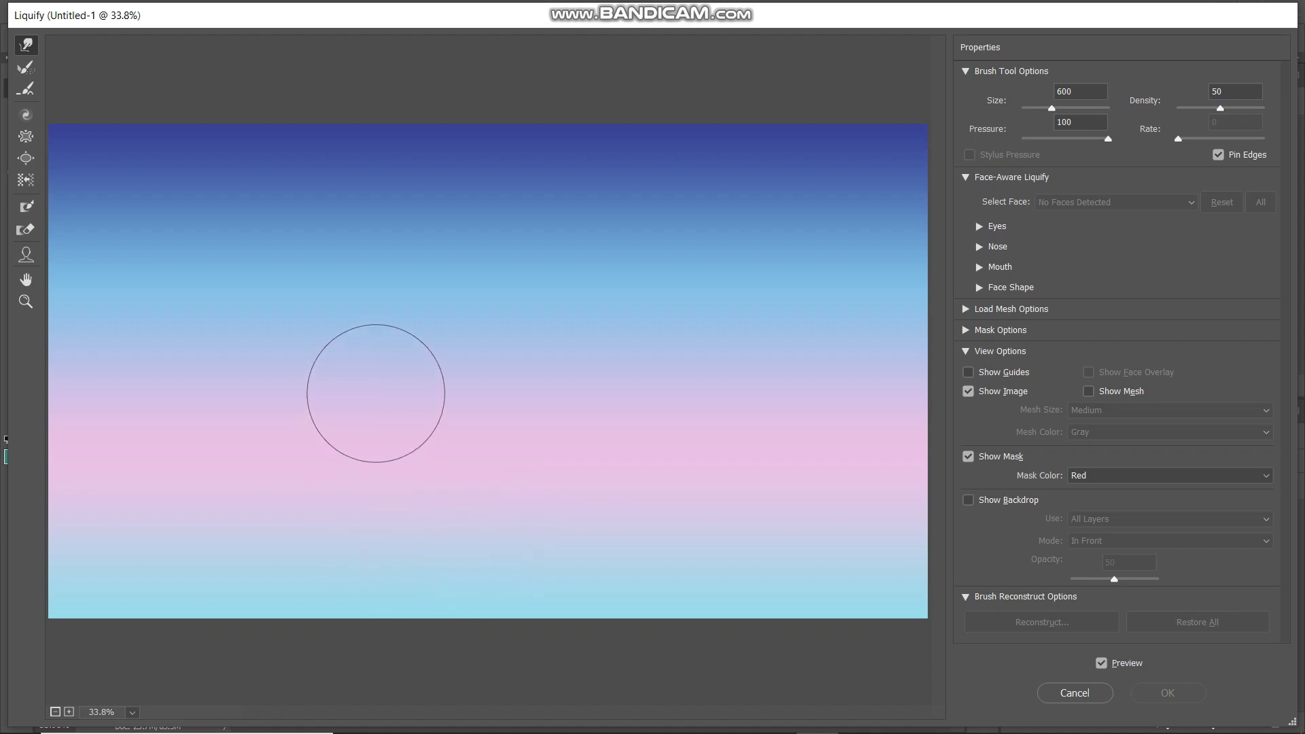
key(bracketleft)
key(bracketleft)
key(bracketleft)
key(bracketright)
key(bracketright)
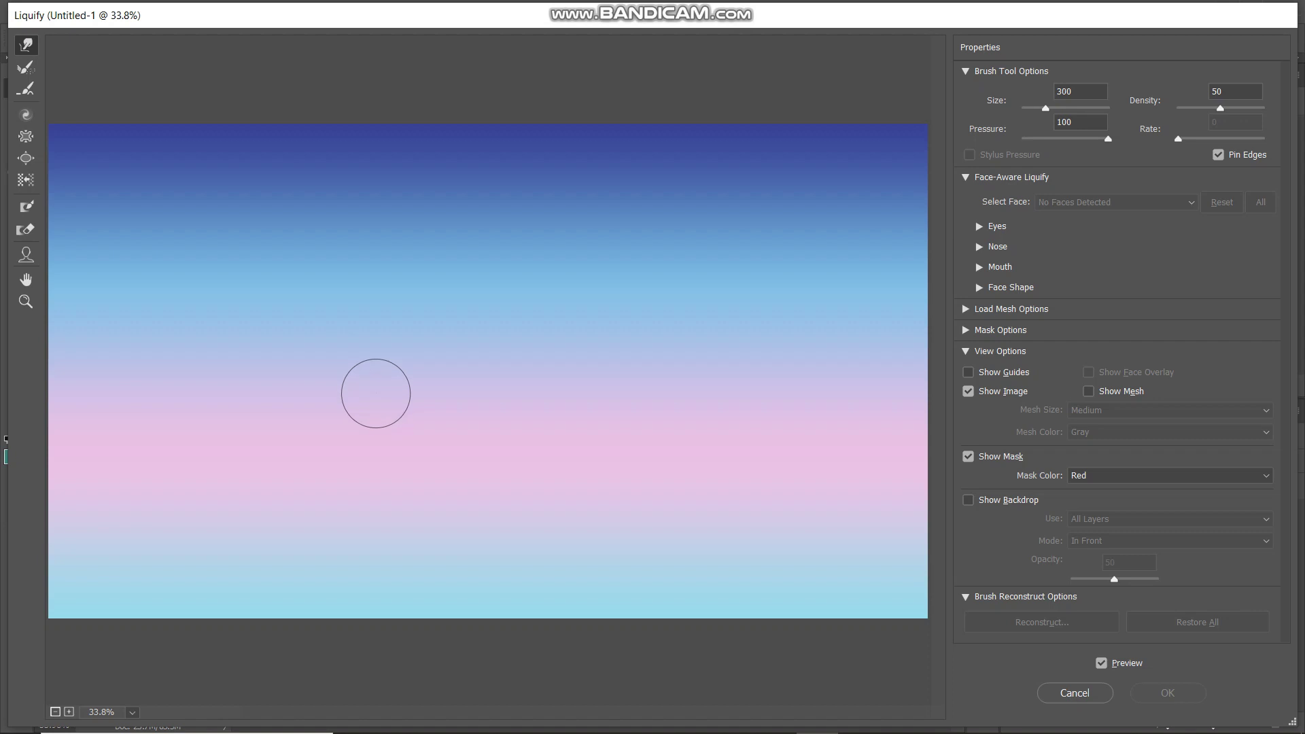
key(bracketright)
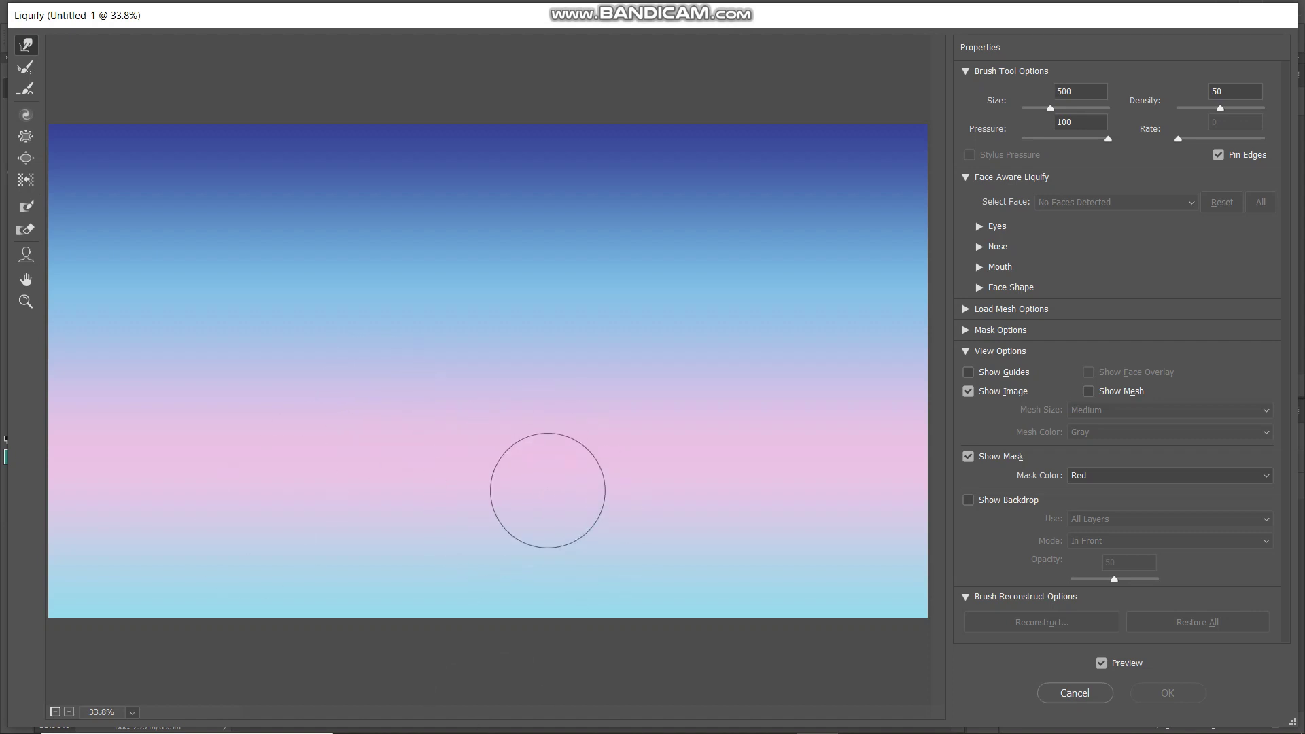
mouse_move(333, 380)
mouse_down()
mouse_move(530, 282)
mouse_move(659, 425)
mouse_move(222, 509)
mouse_move(206, 216)
mouse_move(306, 234)
mouse_move(312, 539)
mouse_move(583, 277)
mouse_move(888, 398)
mouse_move(675, 437)
mouse_move(105, 181)
mouse_move(711, 532)
mouse_move(730, 276)
mouse_move(422, 146)
mouse_move(338, 373)
mouse_move(533, 475)
mouse_move(481, 341)
mouse_move(646, 218)
mouse_move(583, 306)
mouse_move(714, 161)
mouse_move(111, 301)
mouse_move(116, 276)
mouse_move(476, 560)
mouse_move(685, 467)
mouse_move(375, 369)
mouse_move(680, 309)
mouse_move(673, 299)
mouse_move(734, 272)
mouse_up()
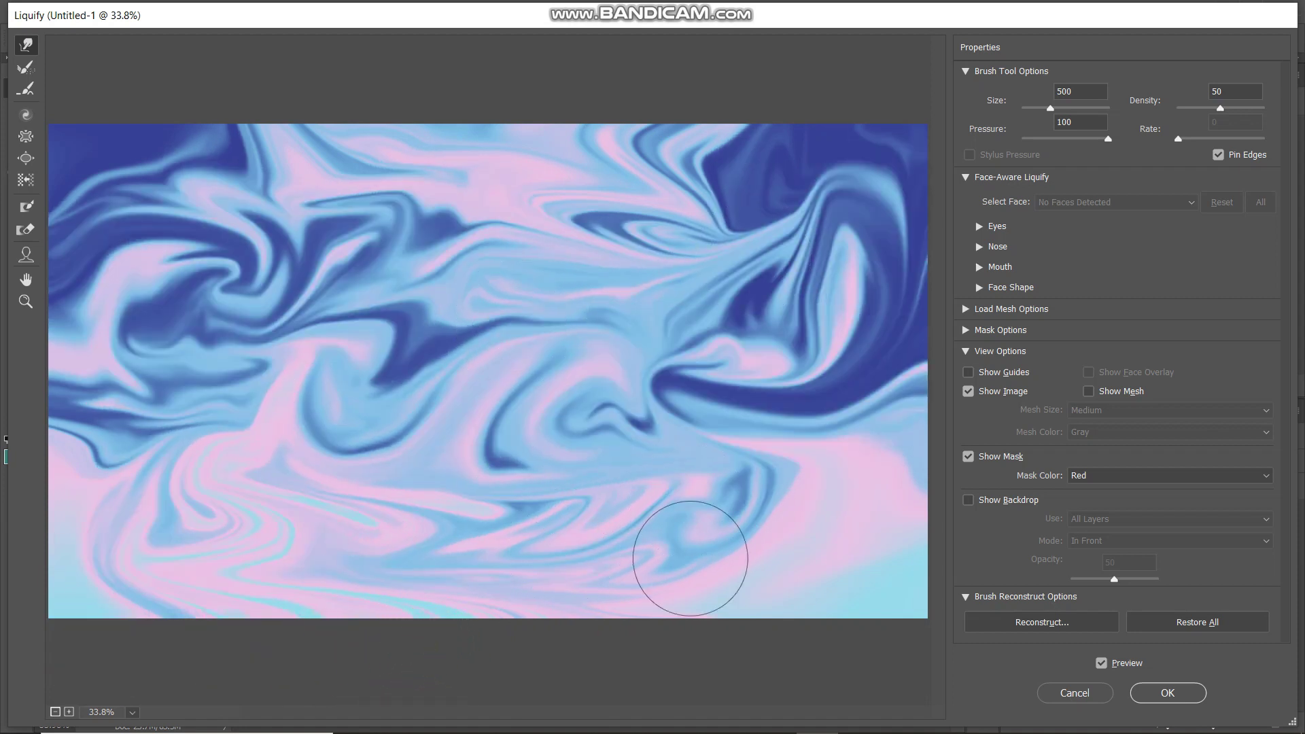
click(1170, 694)
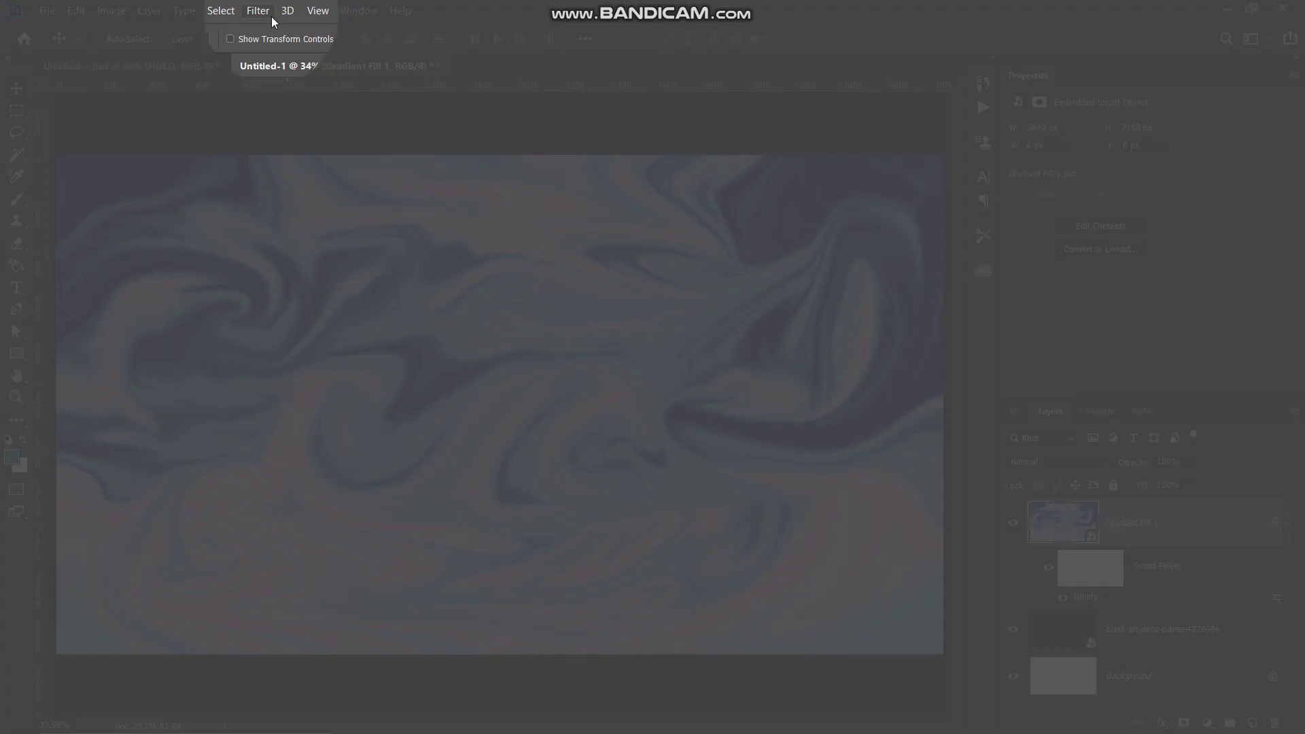
Step: Apply the Glass distortion from the Filter Gallery with distortion 15, smoothness 3, Frosted texture and 200% scaling
click(267, 14)
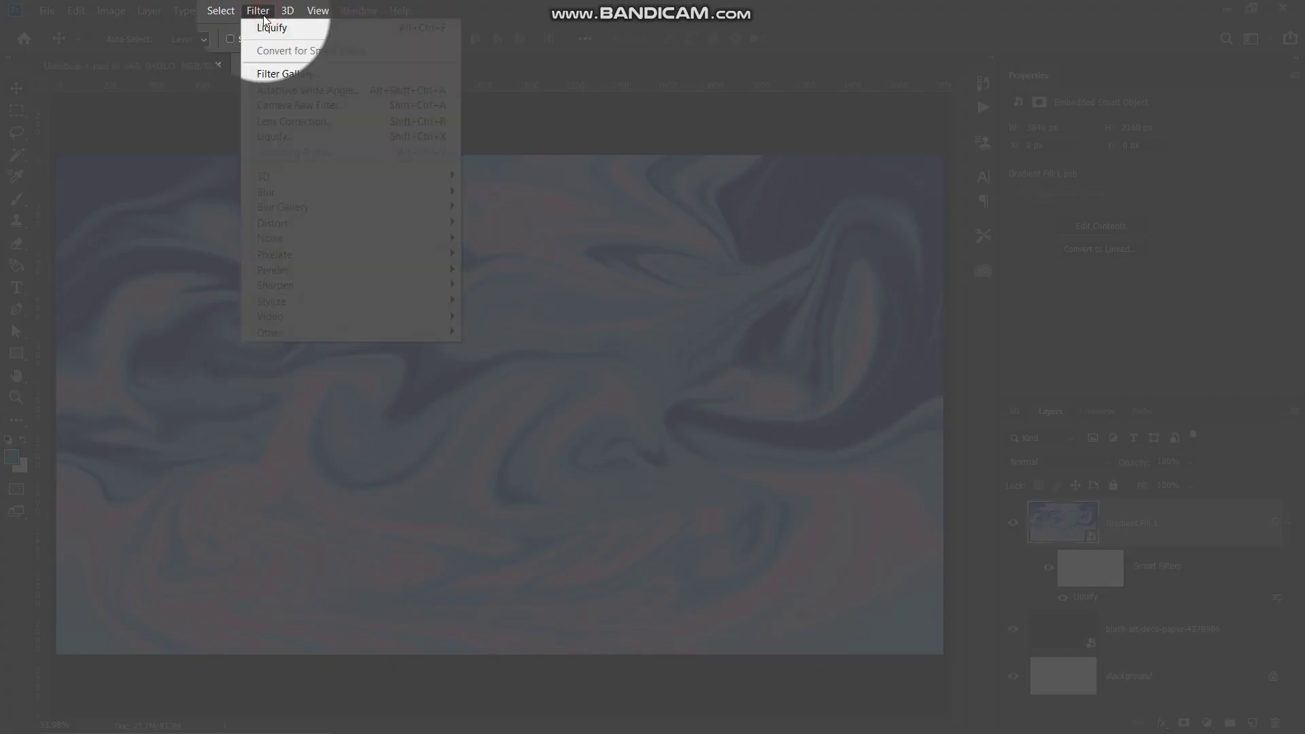
click(306, 74)
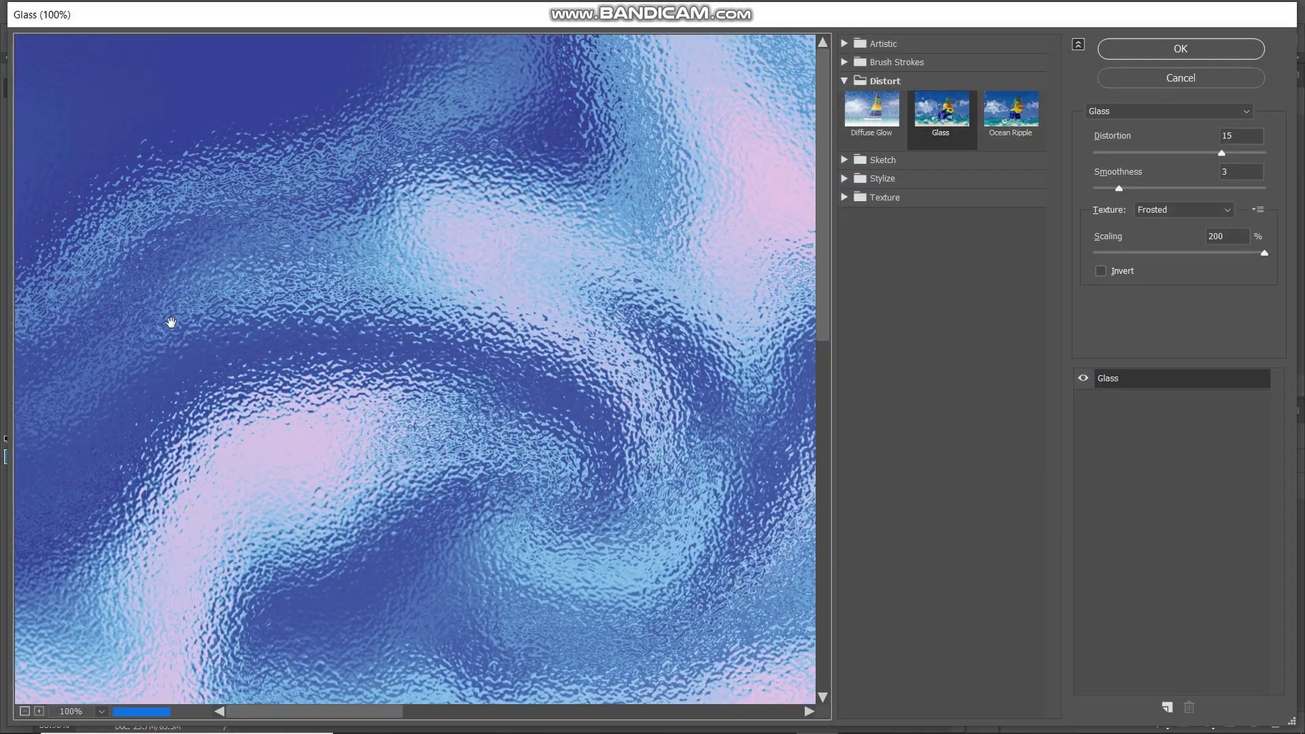
click(844, 81)
click(845, 80)
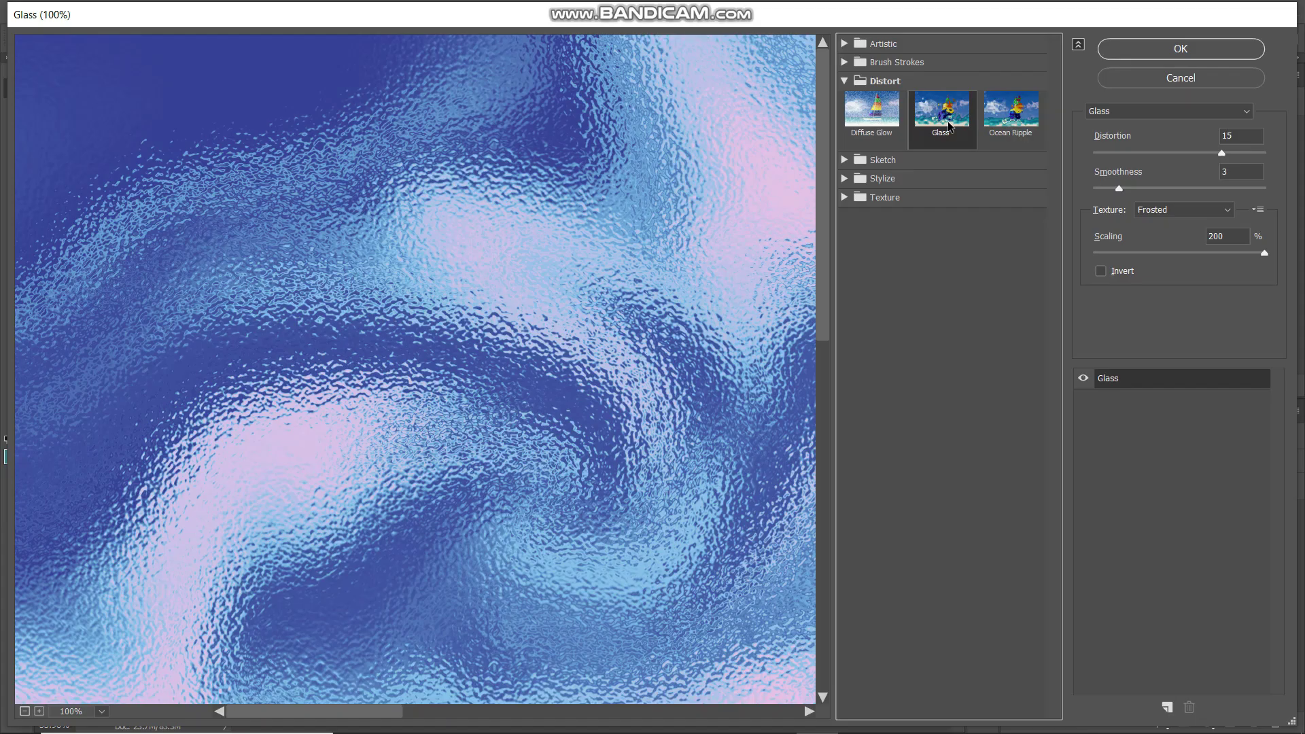
click(1247, 137)
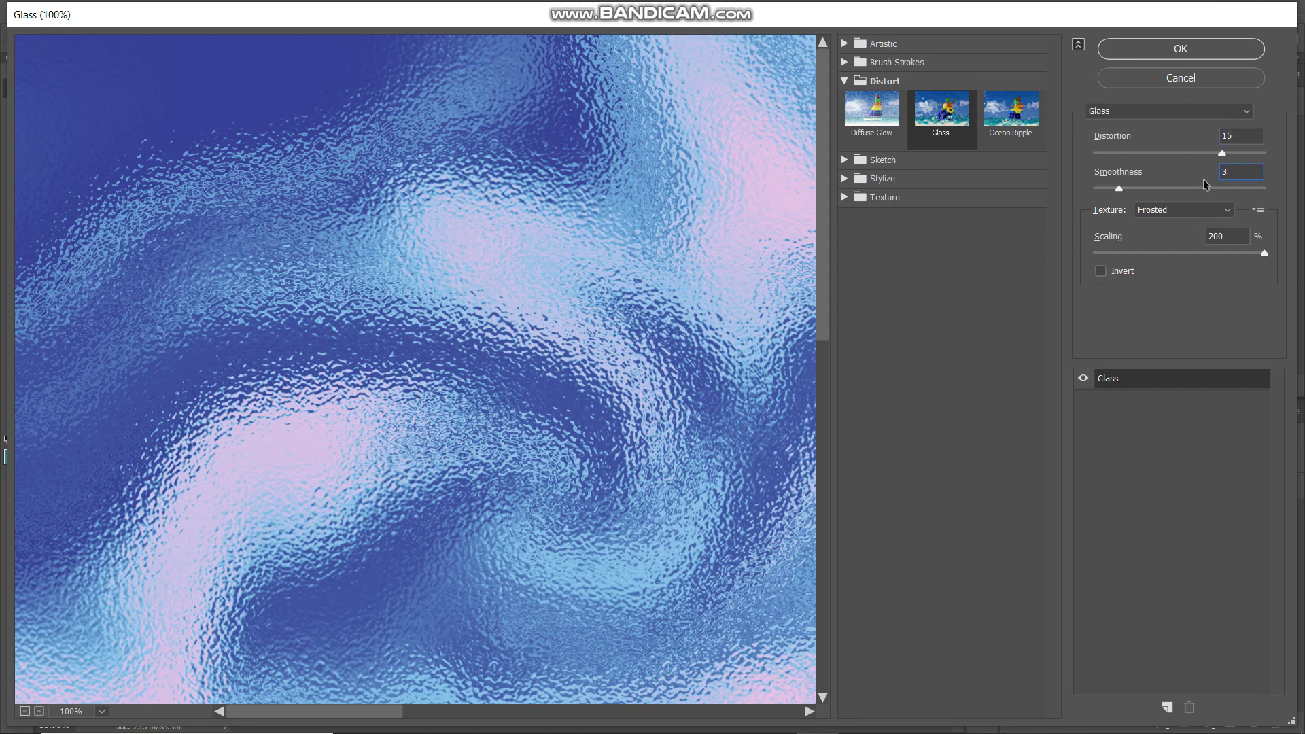
click(1175, 212)
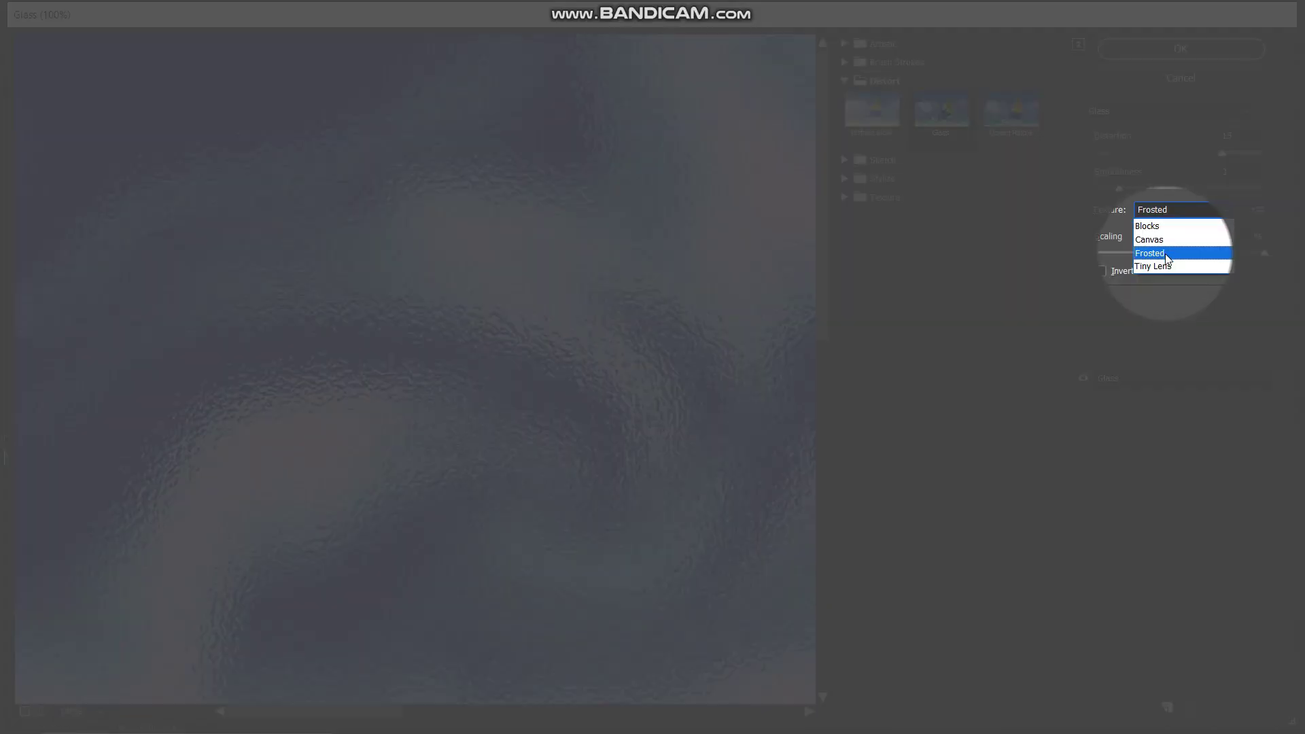
click(1165, 253)
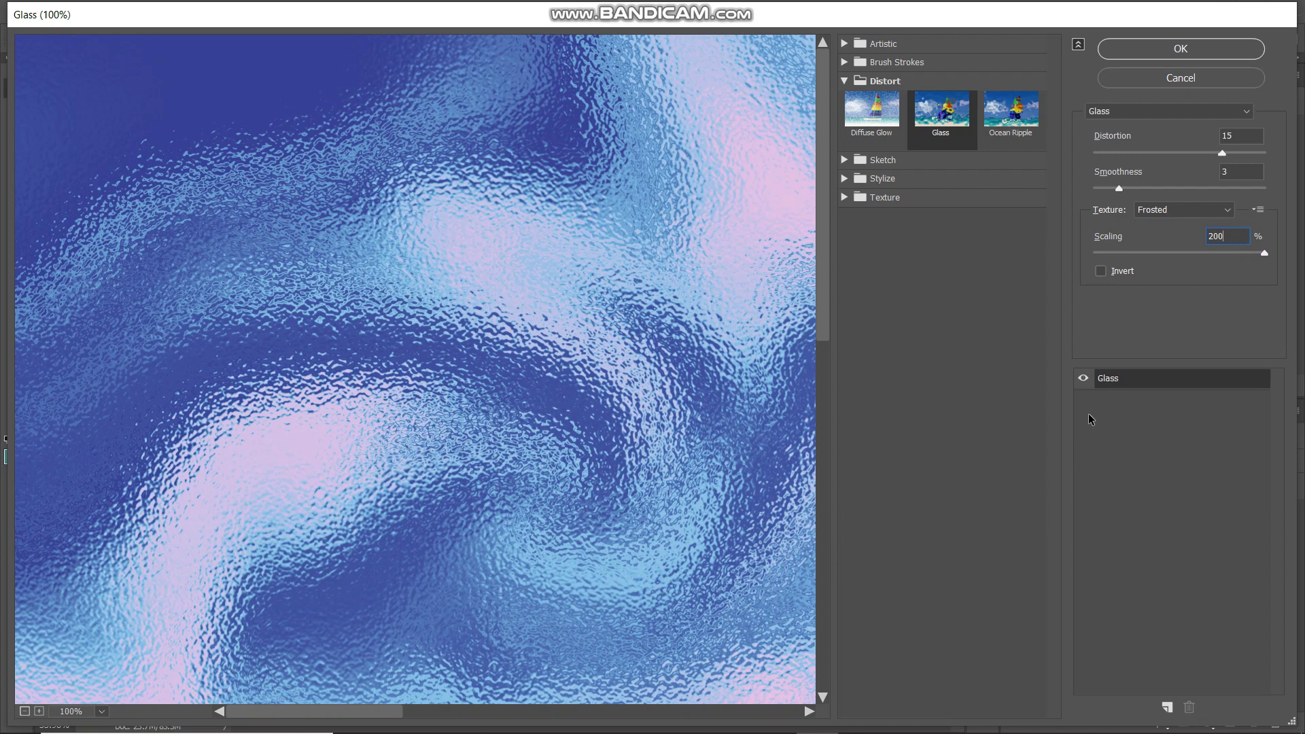
click(1083, 378)
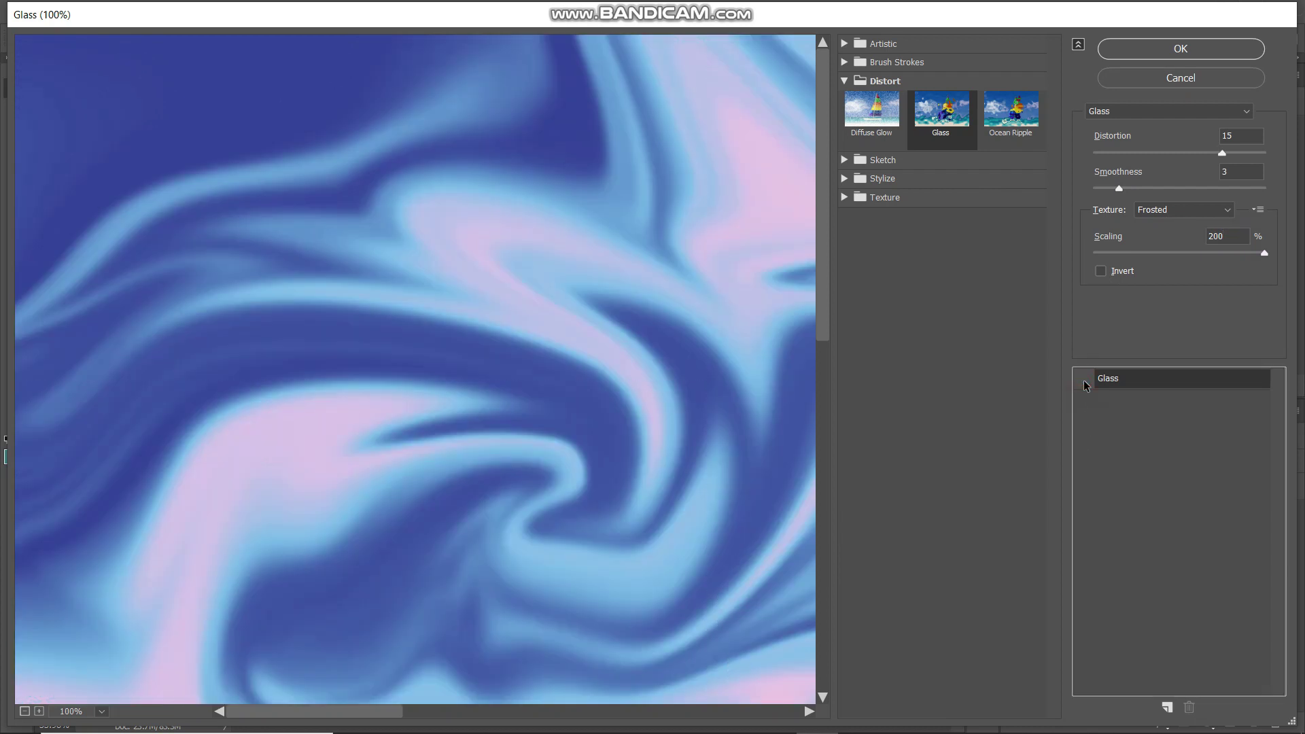
click(1084, 381)
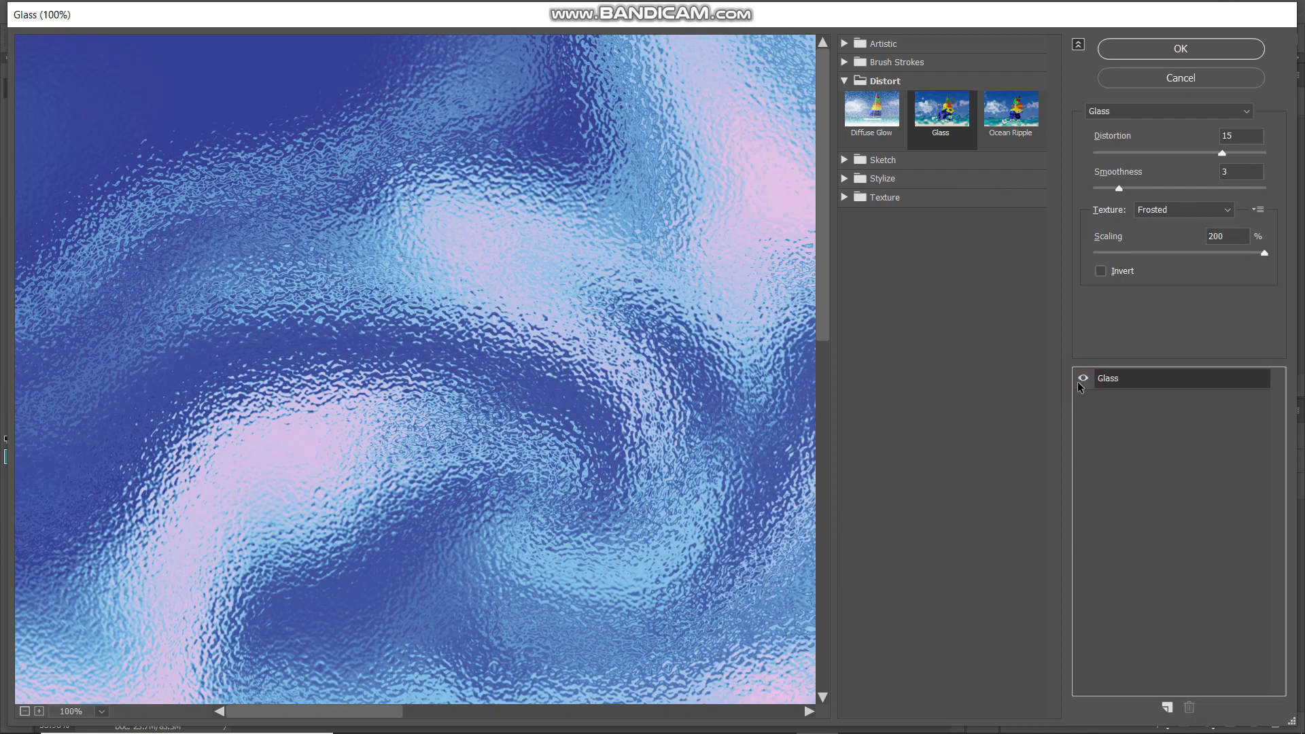
click(1180, 53)
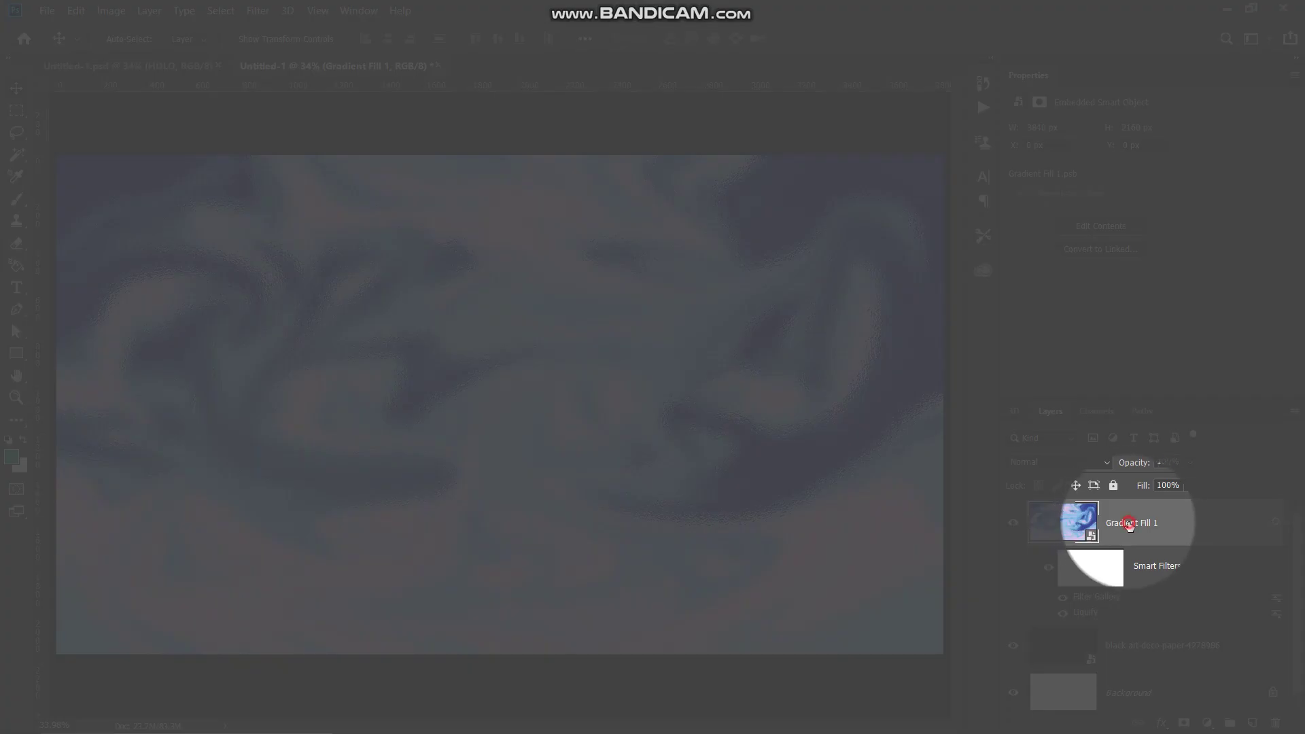
Step: Rename the gradient layer as Foil Texture
double_click(1128, 524)
text(Foil Texture)
key(Return)
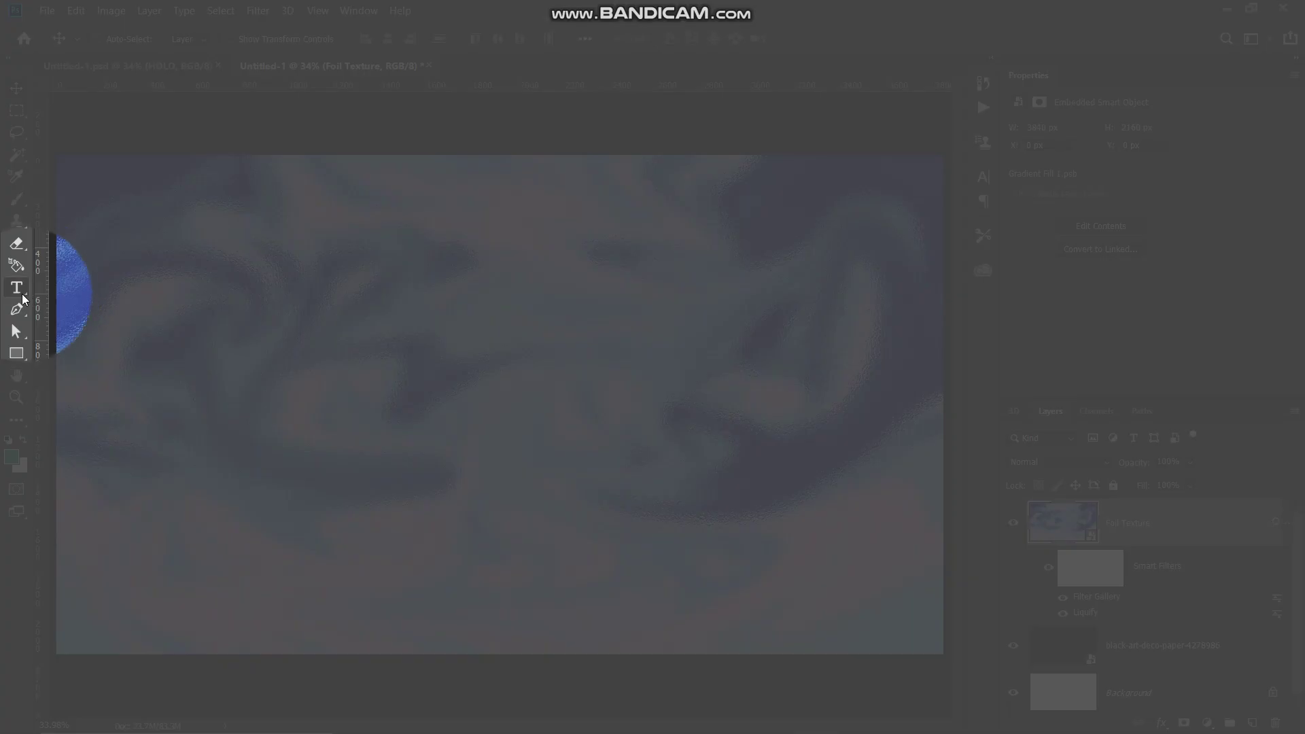
Step: Set up the Horizontal Type tool with Bebas Neue Regular at 462 pt and the teal text color 41968f
right_click(16, 288)
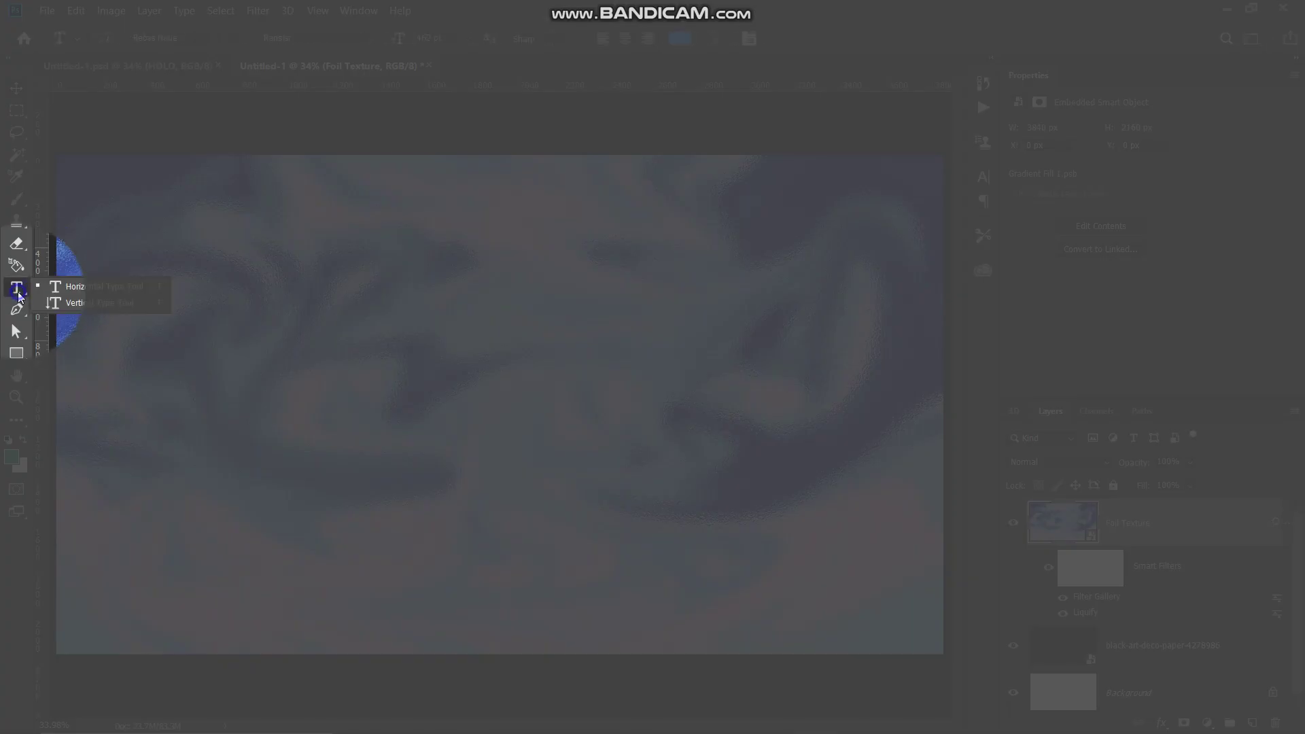
click(104, 286)
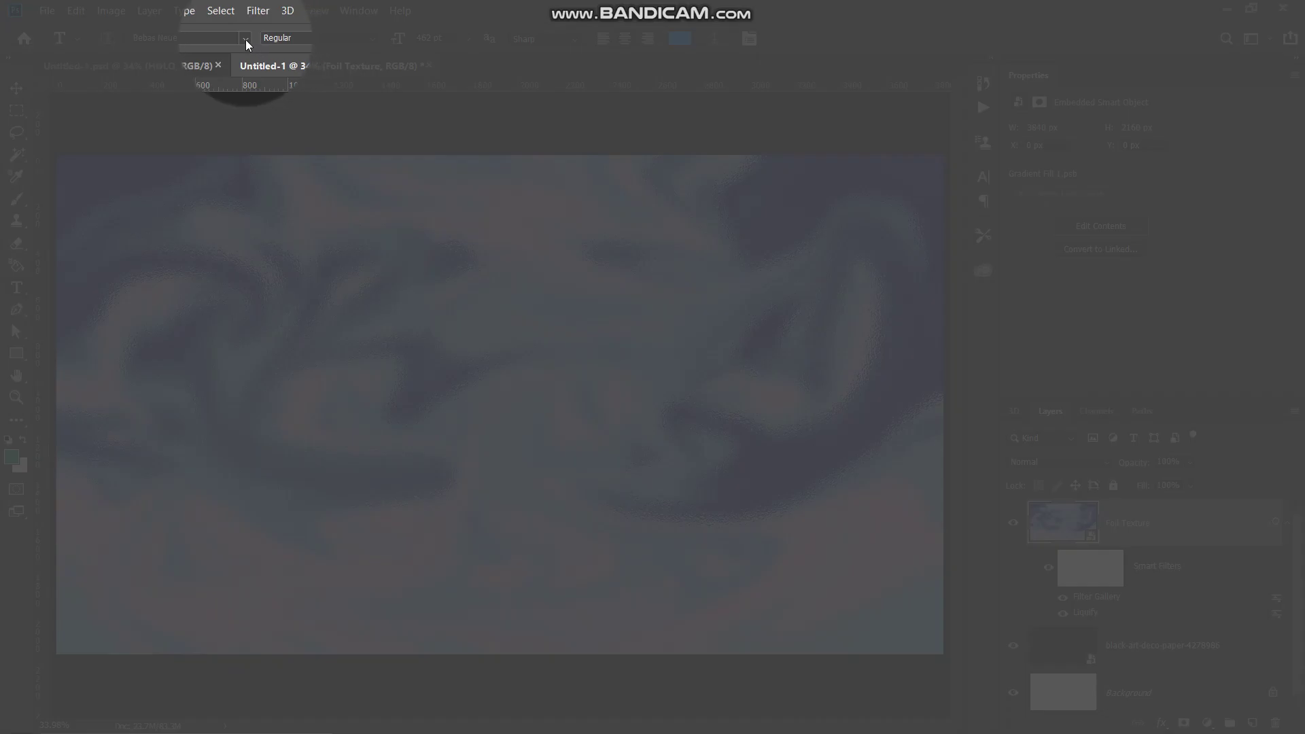
click(246, 39)
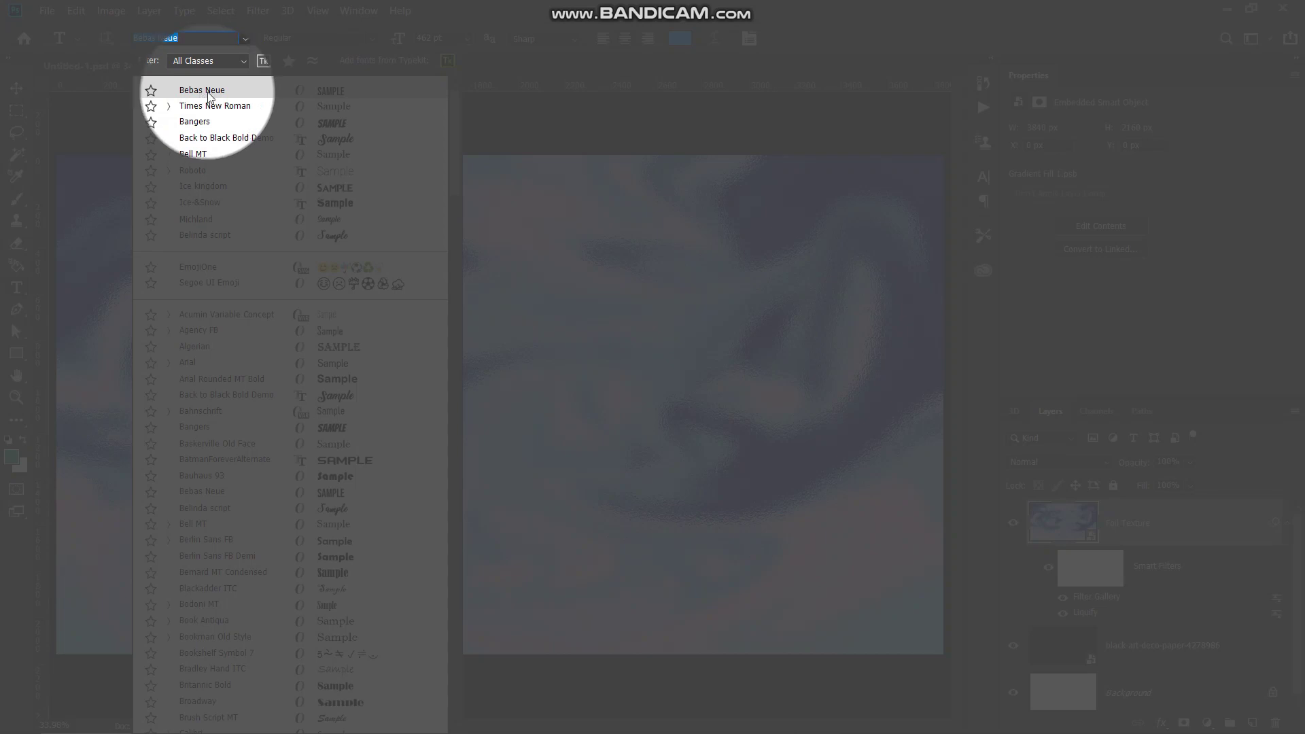
click(207, 96)
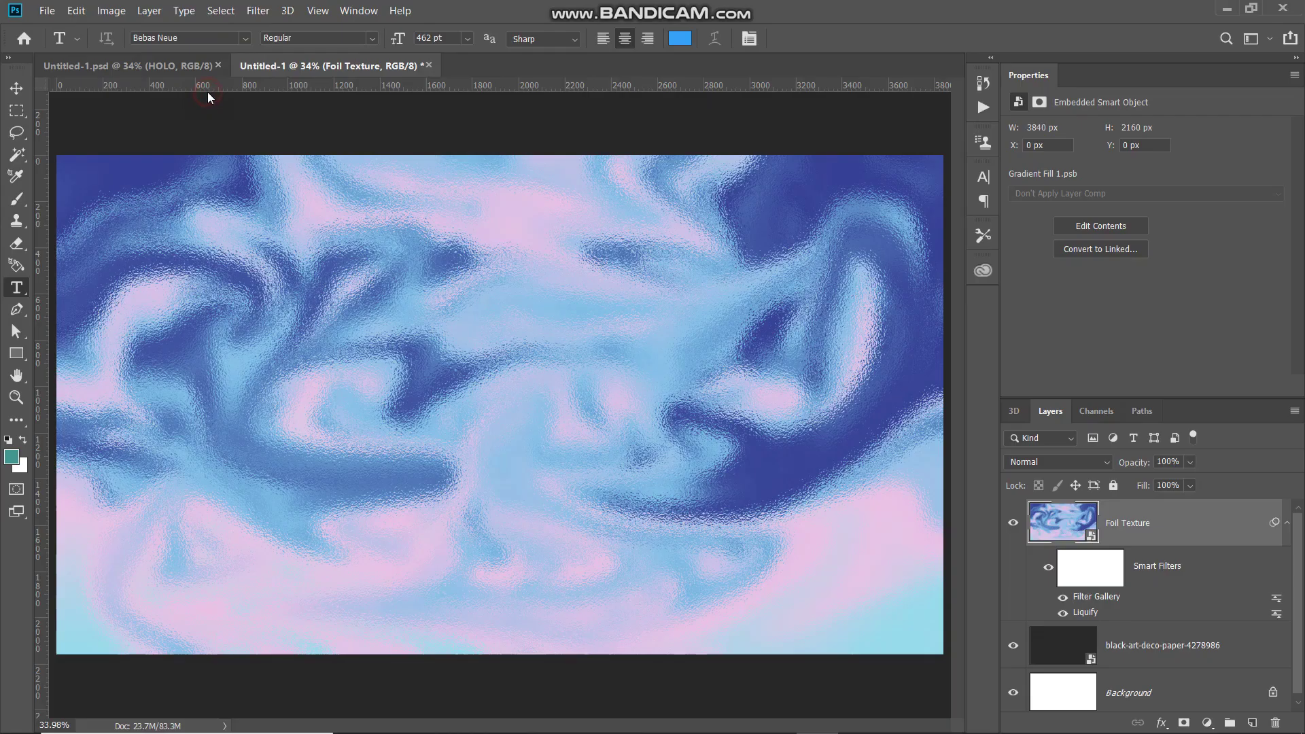
click(438, 37)
click(12, 458)
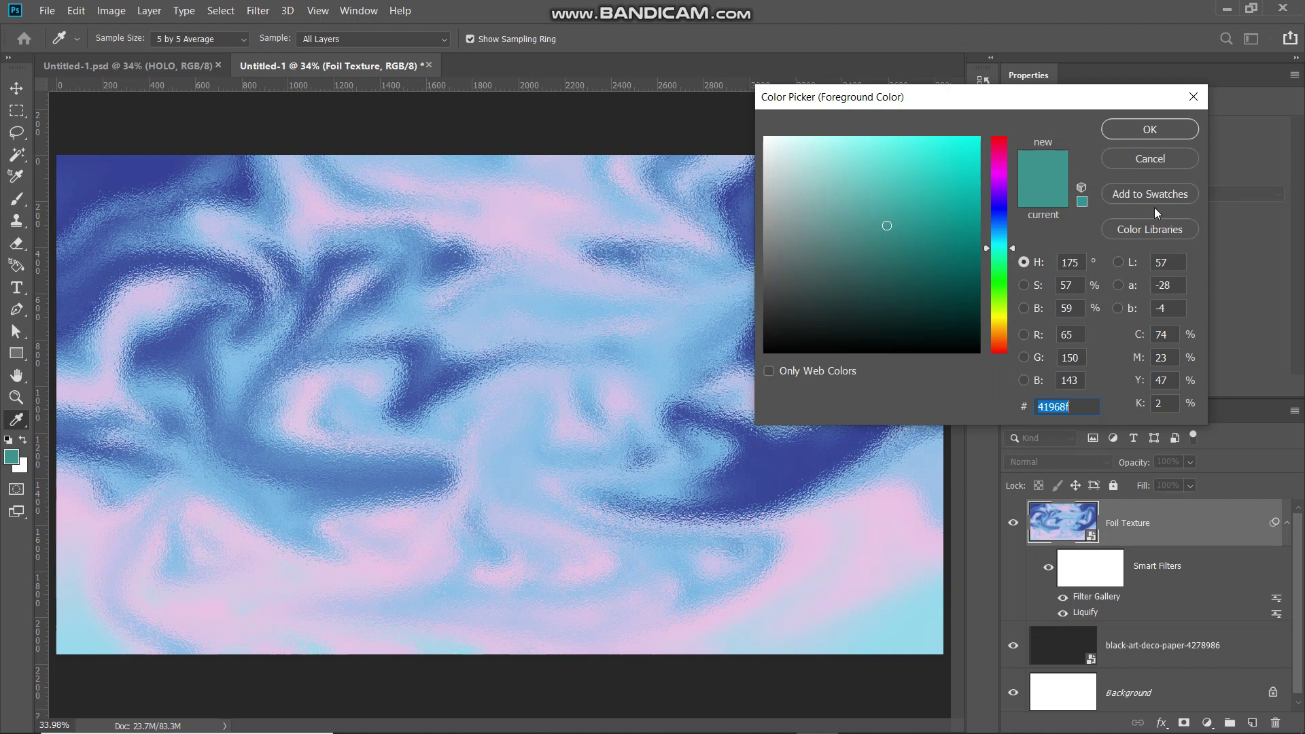
click(1174, 131)
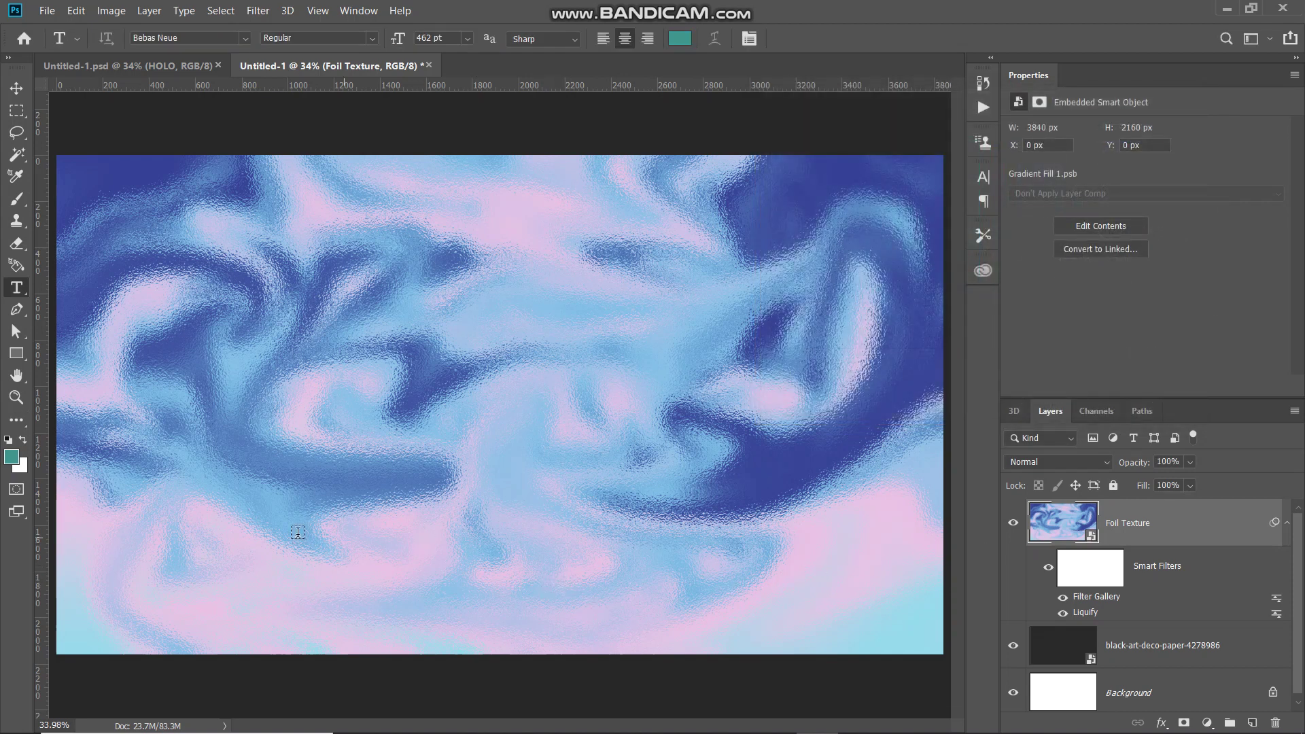
Step: Add the text HOLO on a new type layer over the foil texture
click(238, 499)
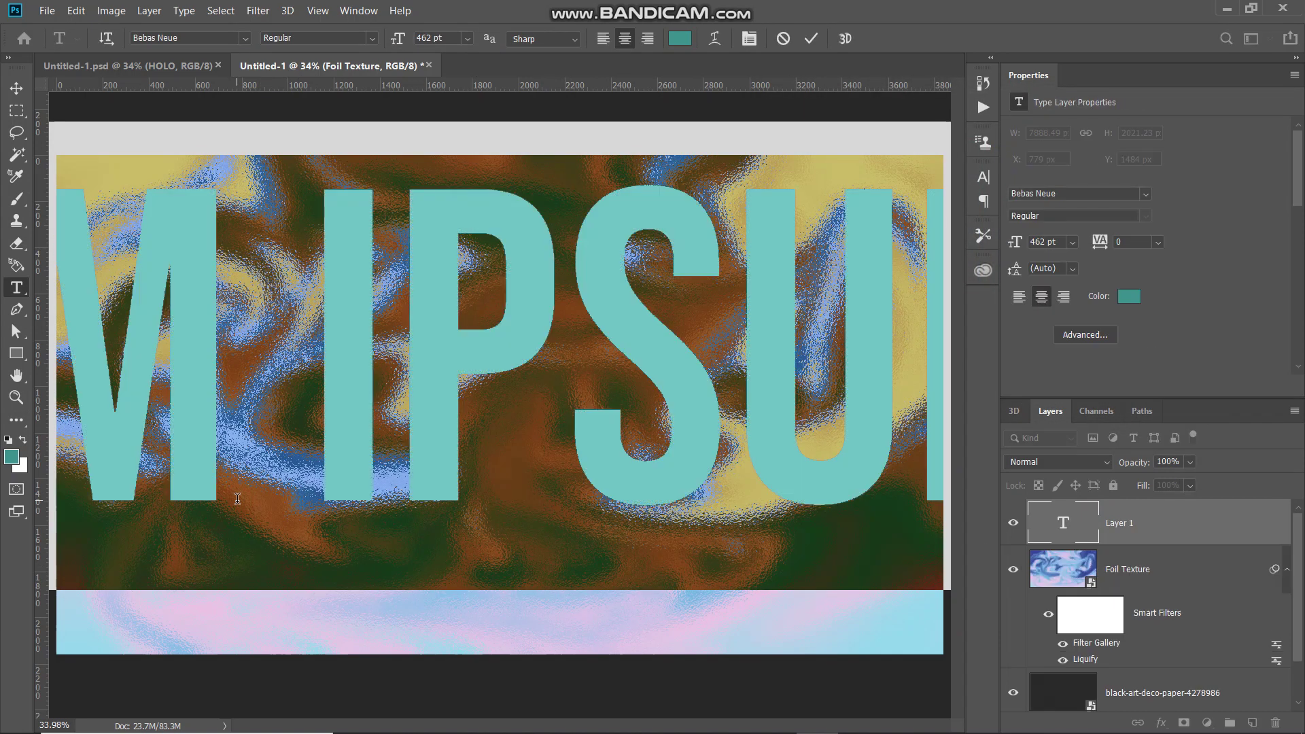
key(BackSpace)
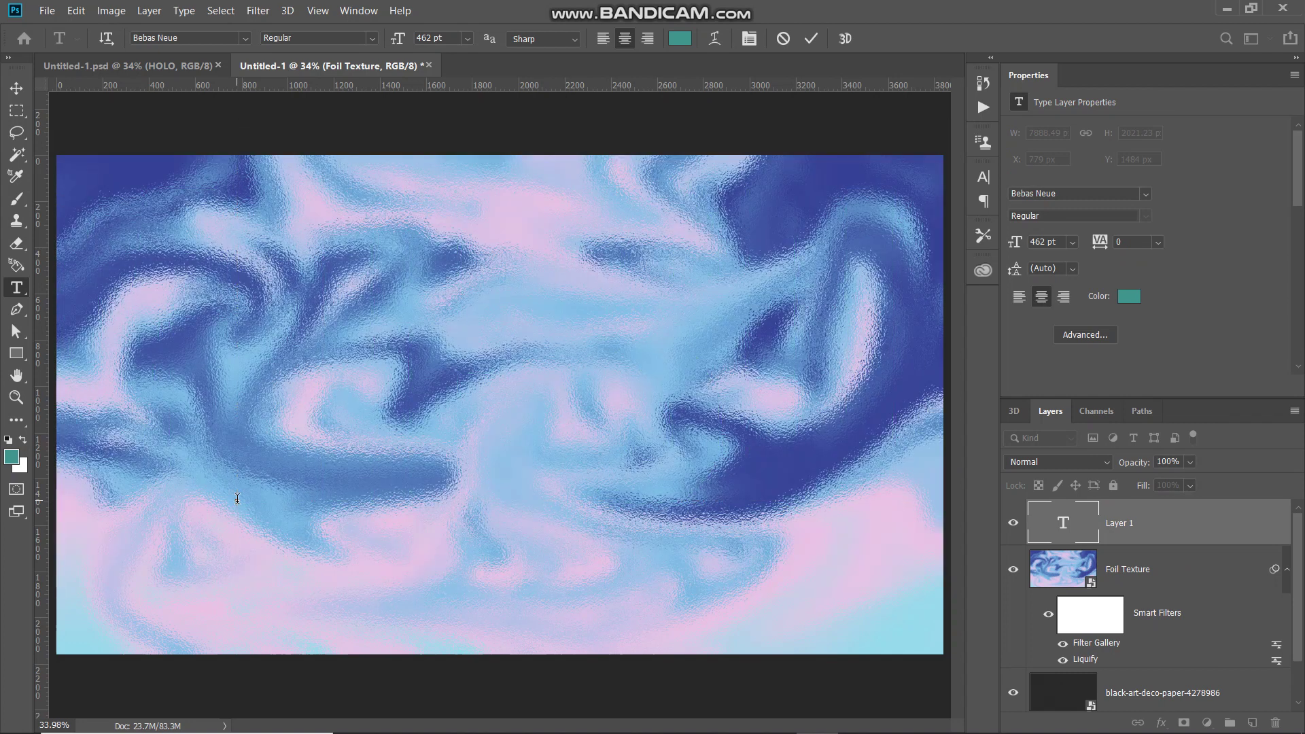
text(HOLO)
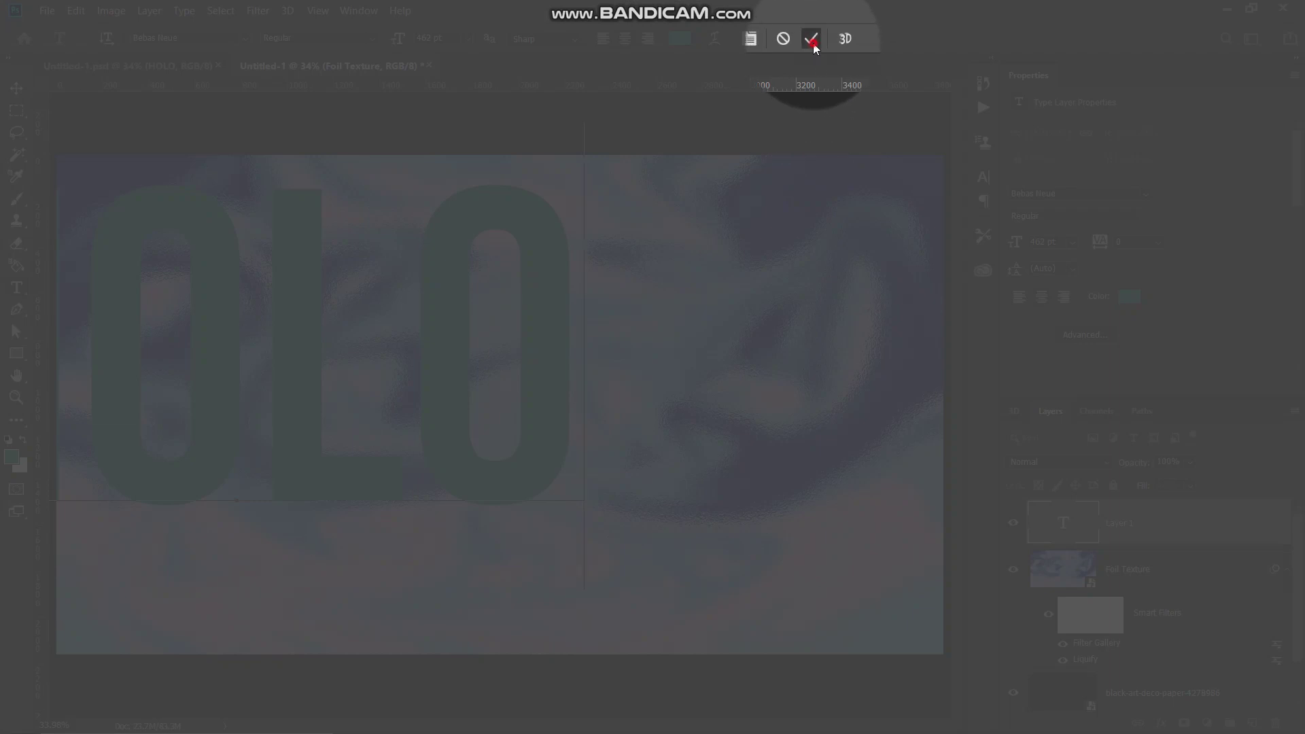
click(812, 39)
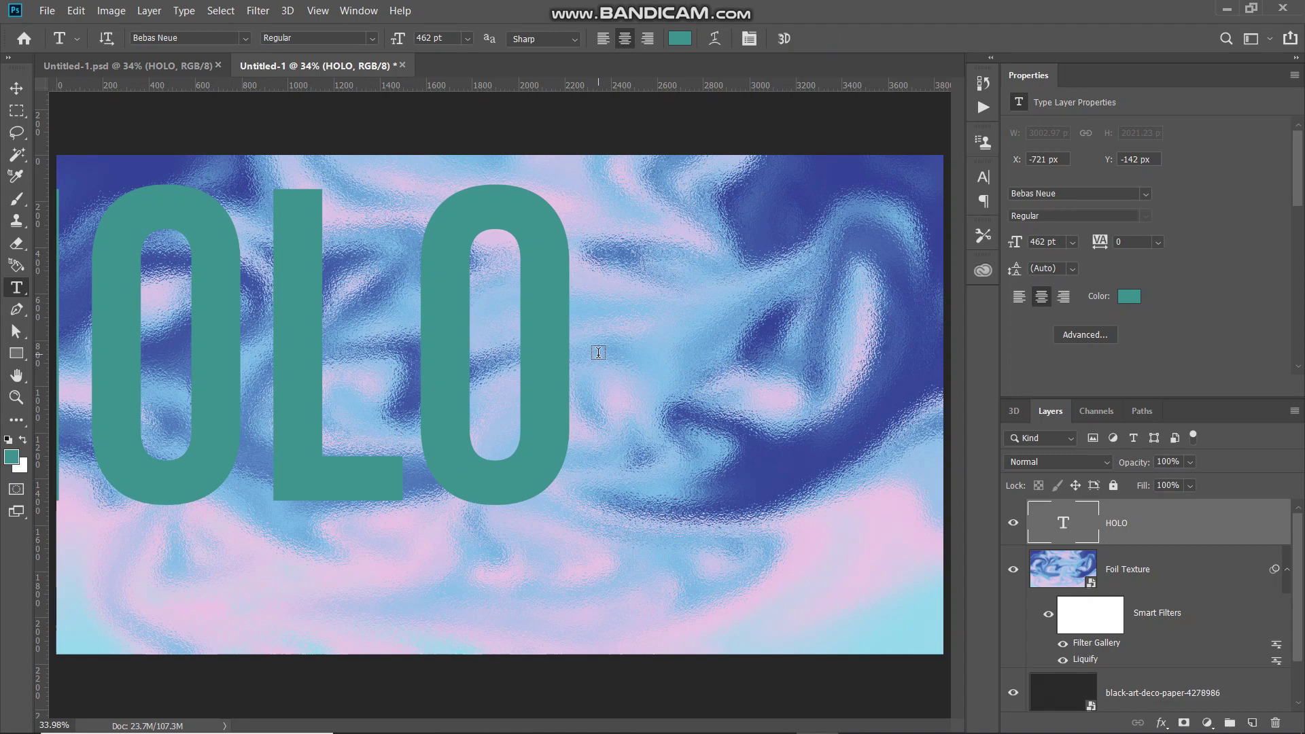
Step: Center the HOLO text horizontally and vertically on the Background layer
scroll(1187, 632, down, 1)
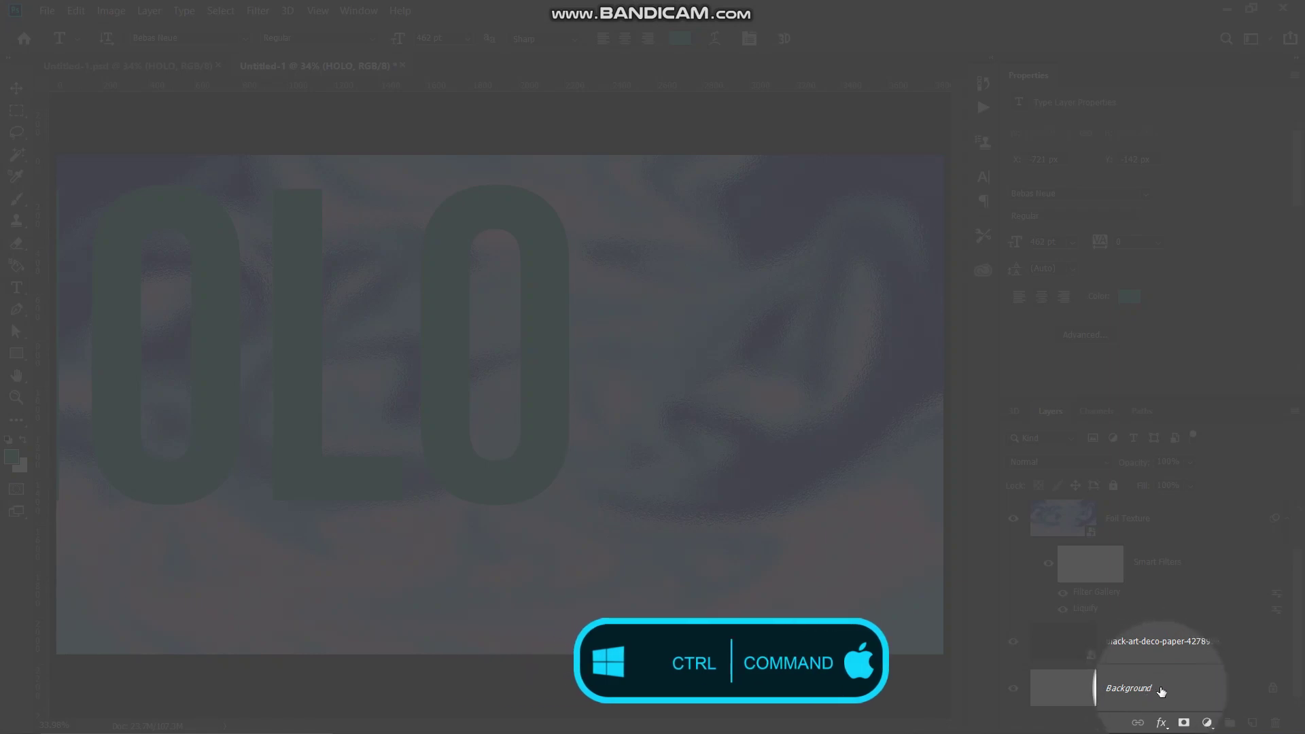
ctrl+click(1154, 691)
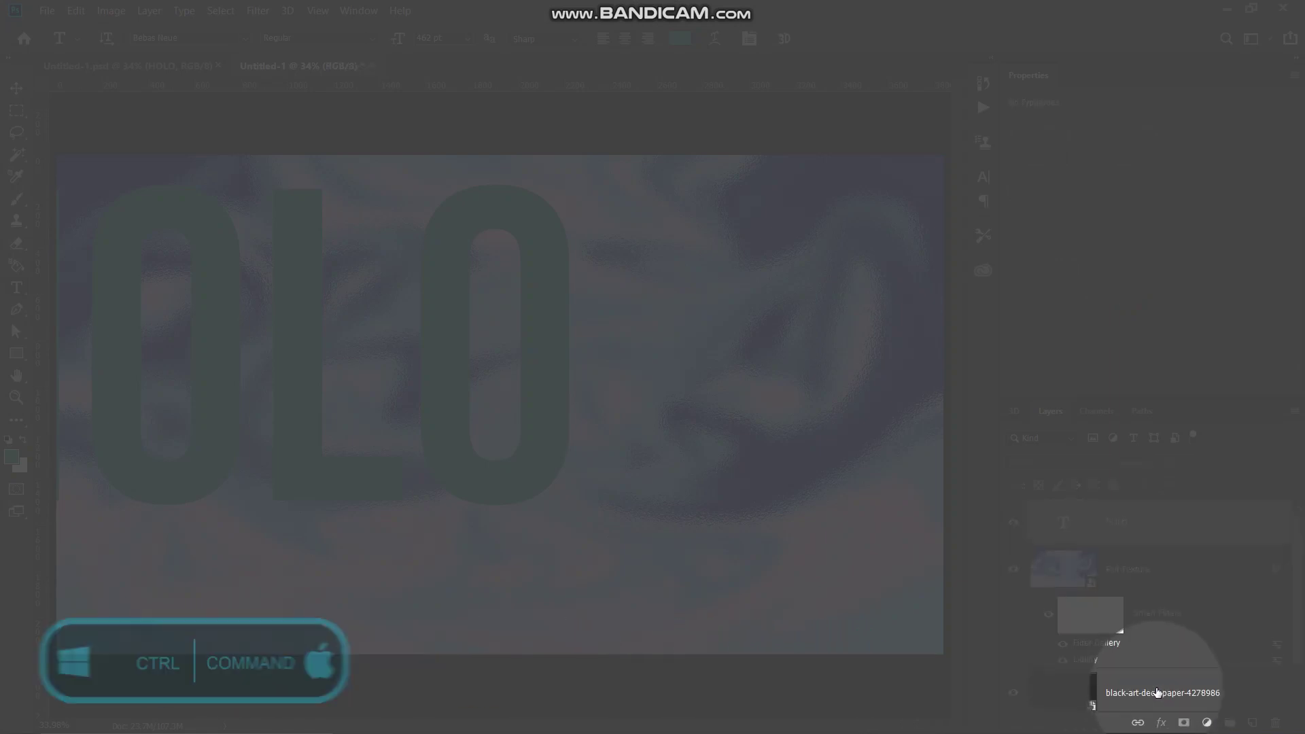
scroll(1121, 544, up, 1)
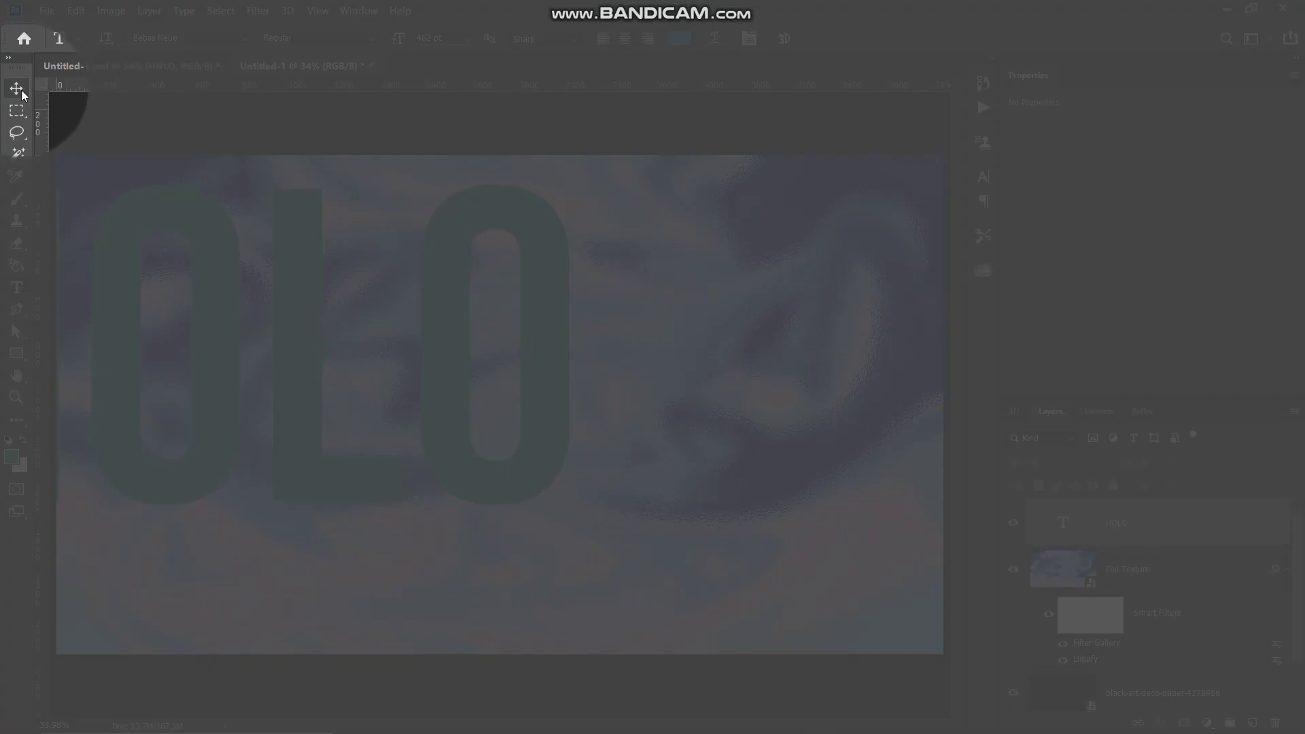
click(16, 87)
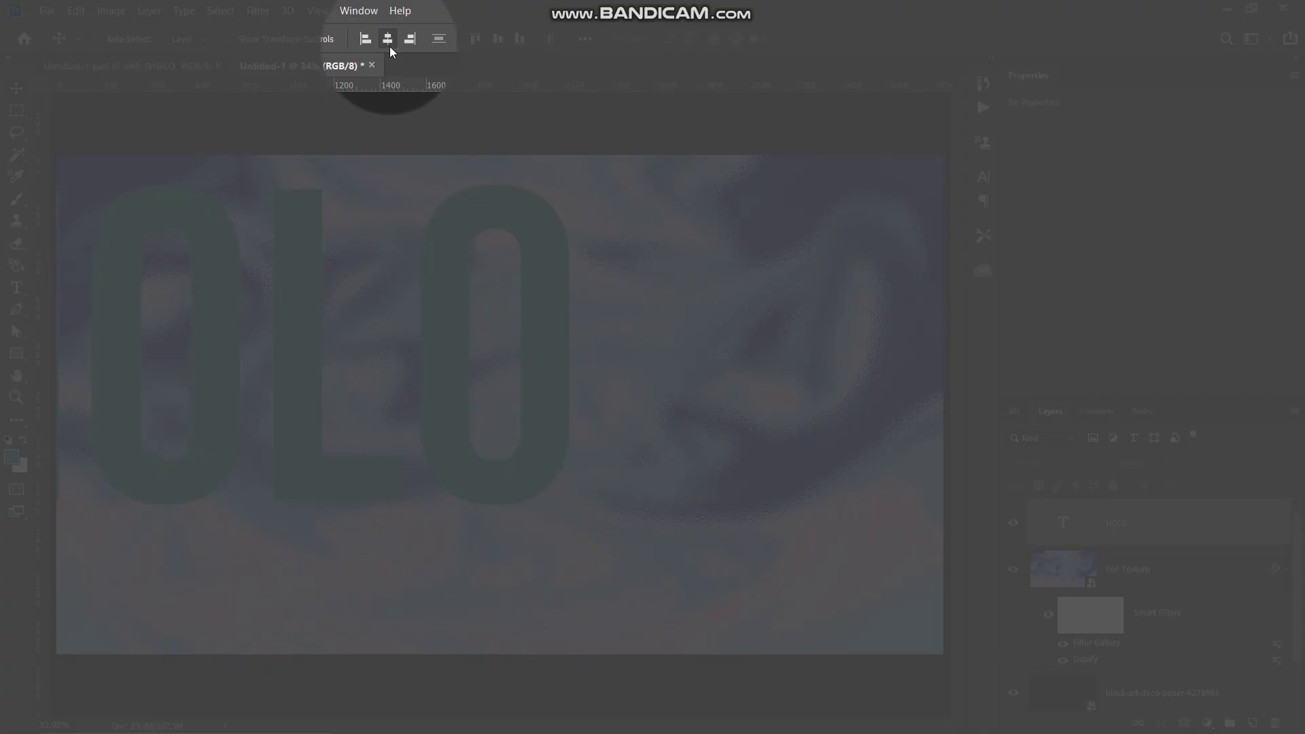
click(387, 39)
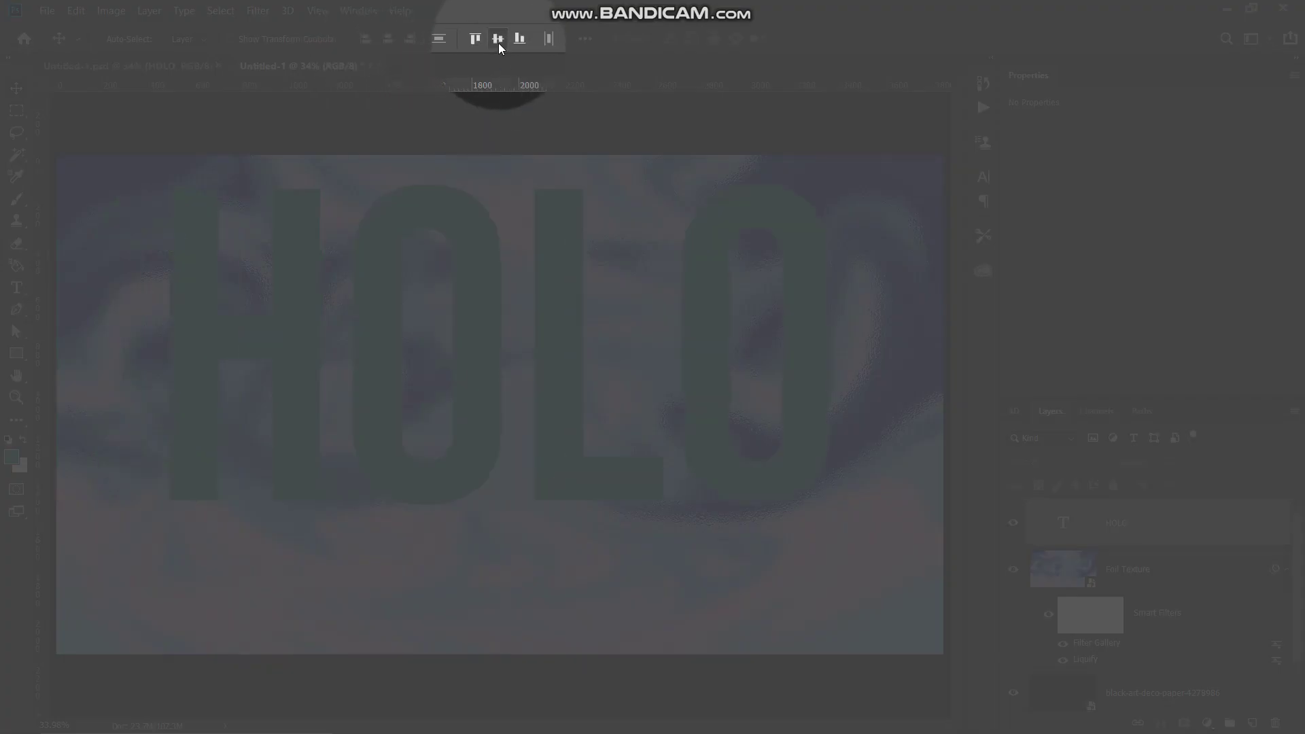
click(499, 40)
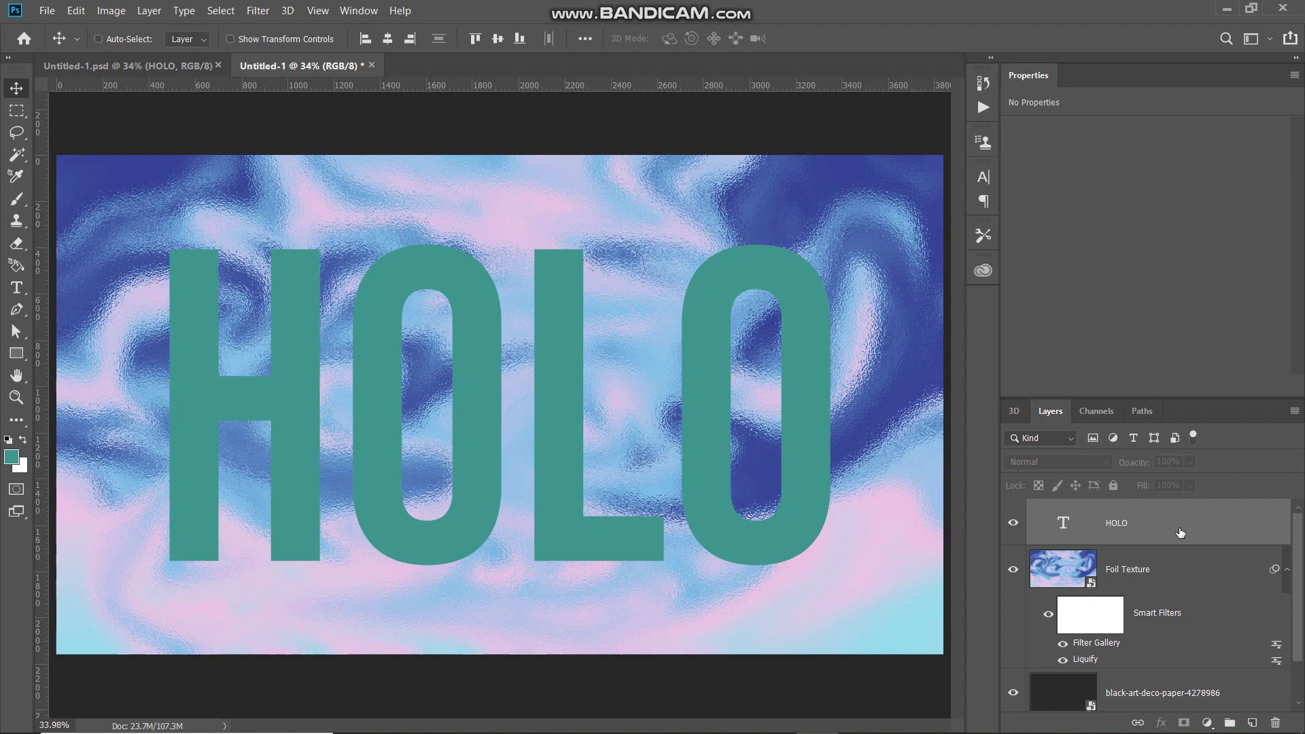
Step: Convert the HOLO text layer to a smart object
click(1208, 525)
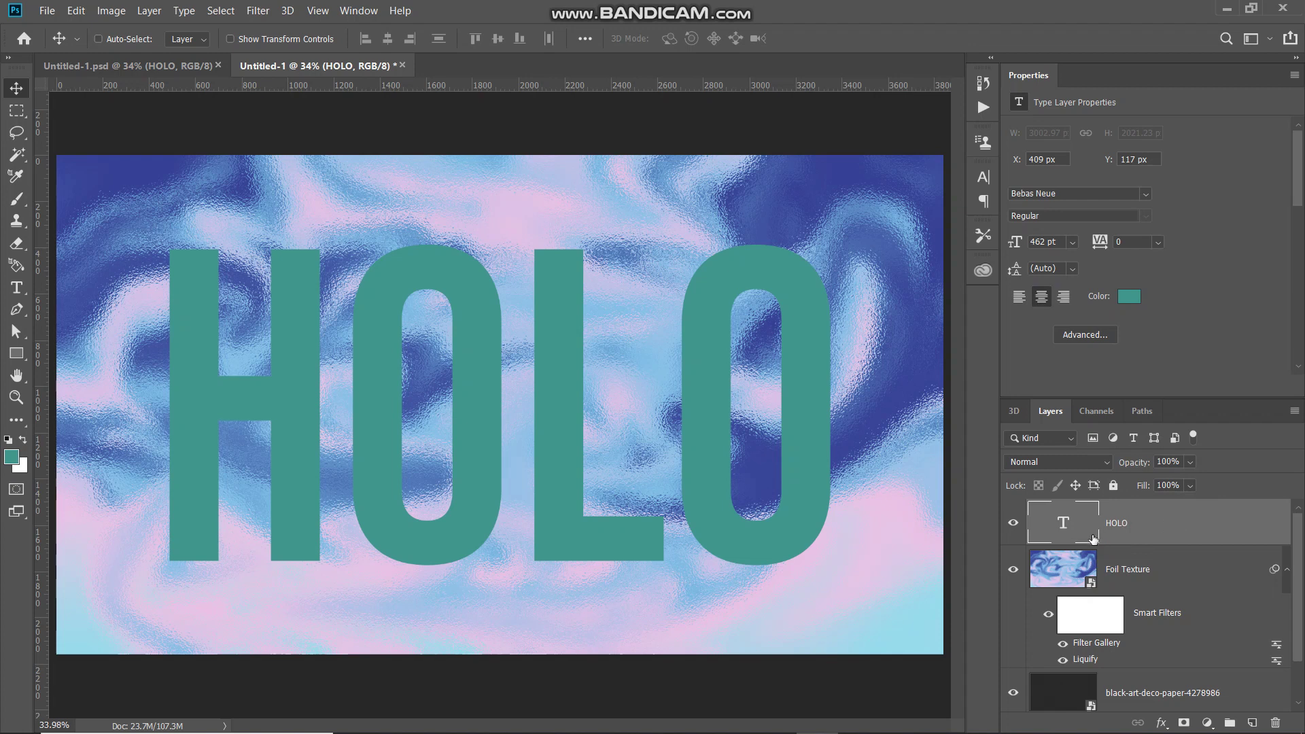
right_click(1169, 523)
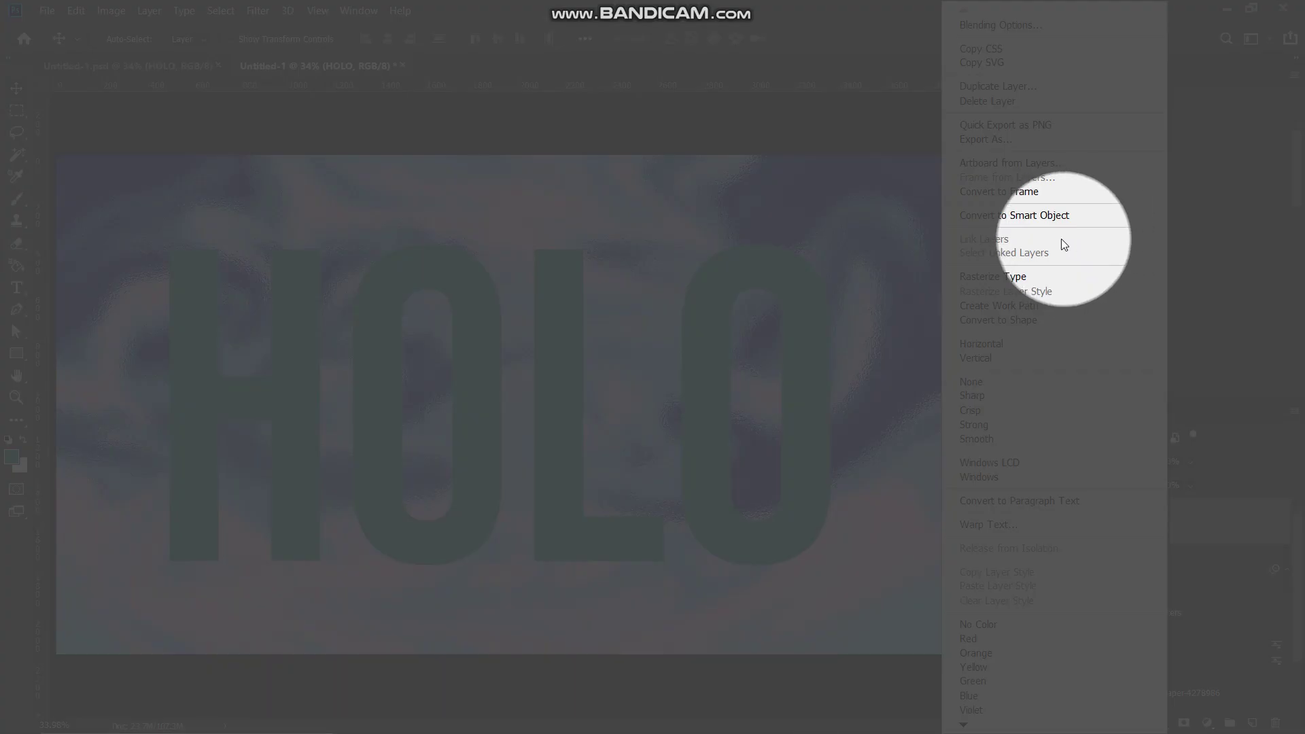
click(1018, 216)
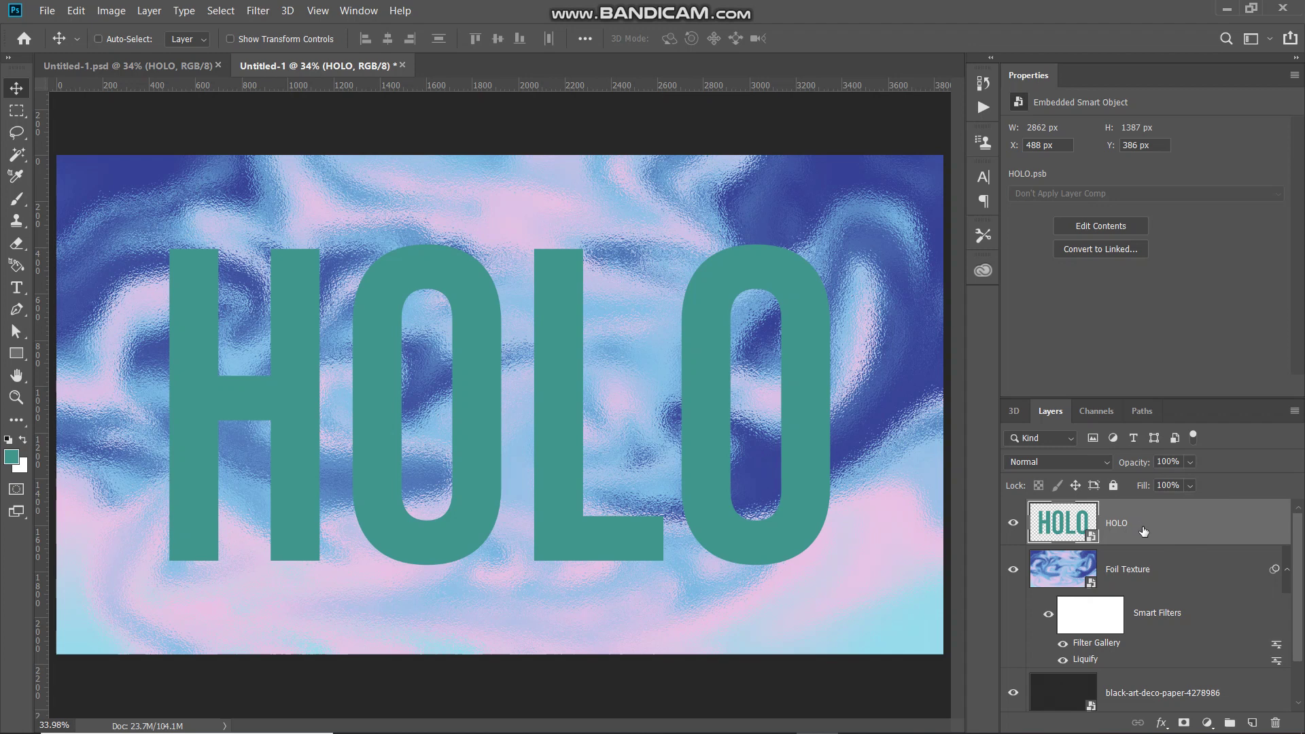
Step: Place the HOLO layer below Foil Texture and clip the foil texture to it with a clipping mask
drag(1143, 532, 1147, 662)
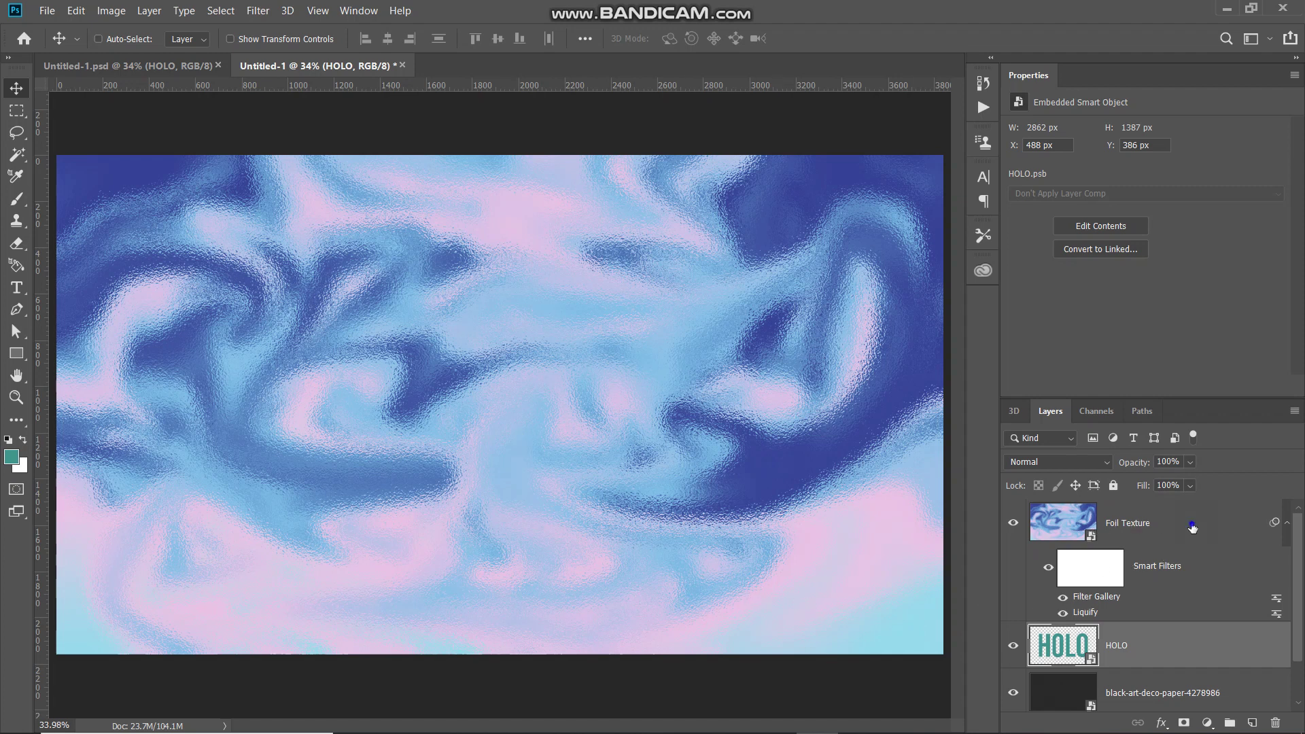
right_click(1192, 527)
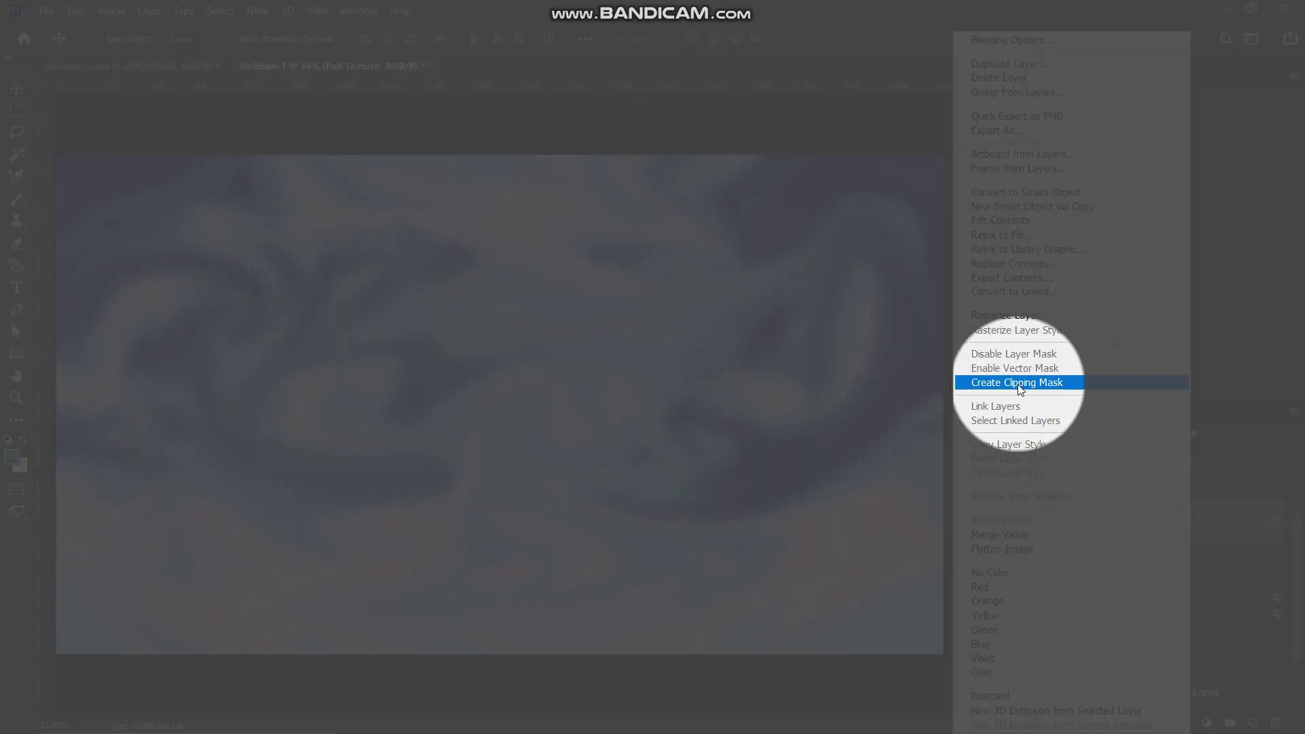
click(1028, 384)
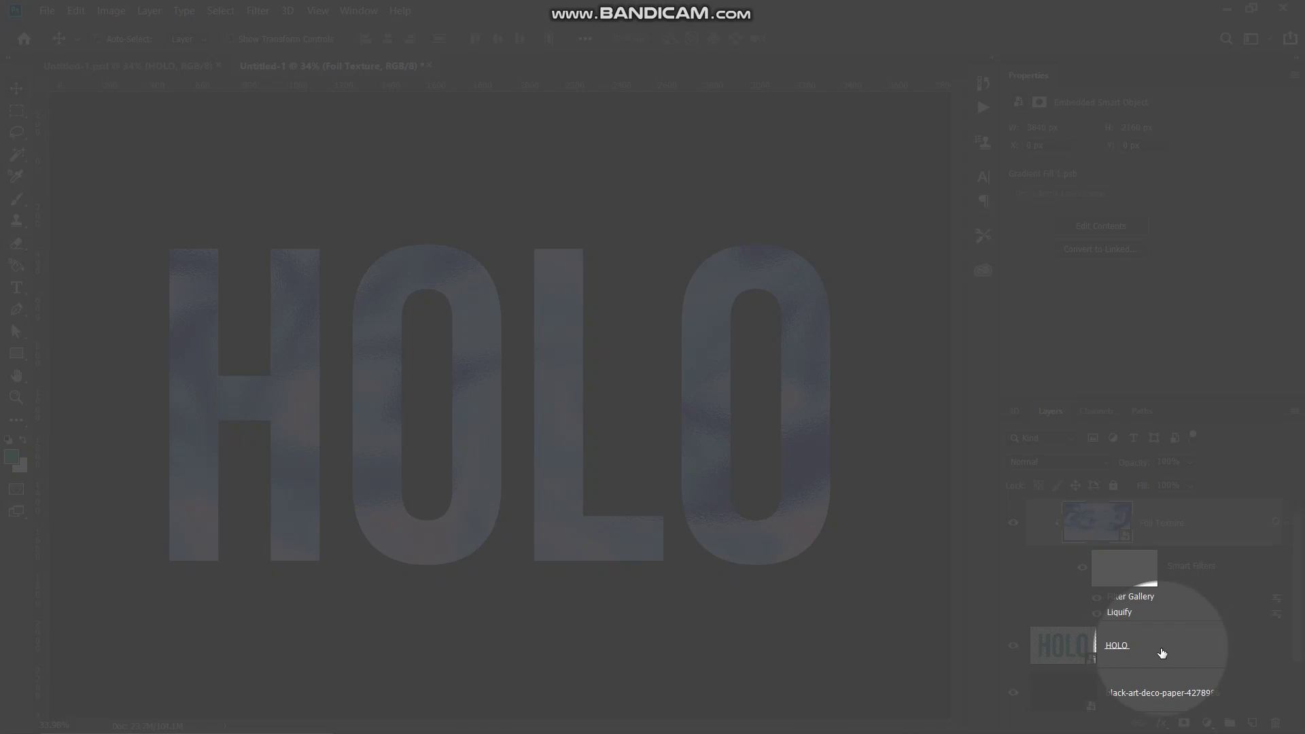
Step: Add a Bevel & Emboss to the HOLO layer: Outer Bevel, Smooth, depth 200%, direction Down, size 24 px, angle 90°, altitude 30°
click(1151, 646)
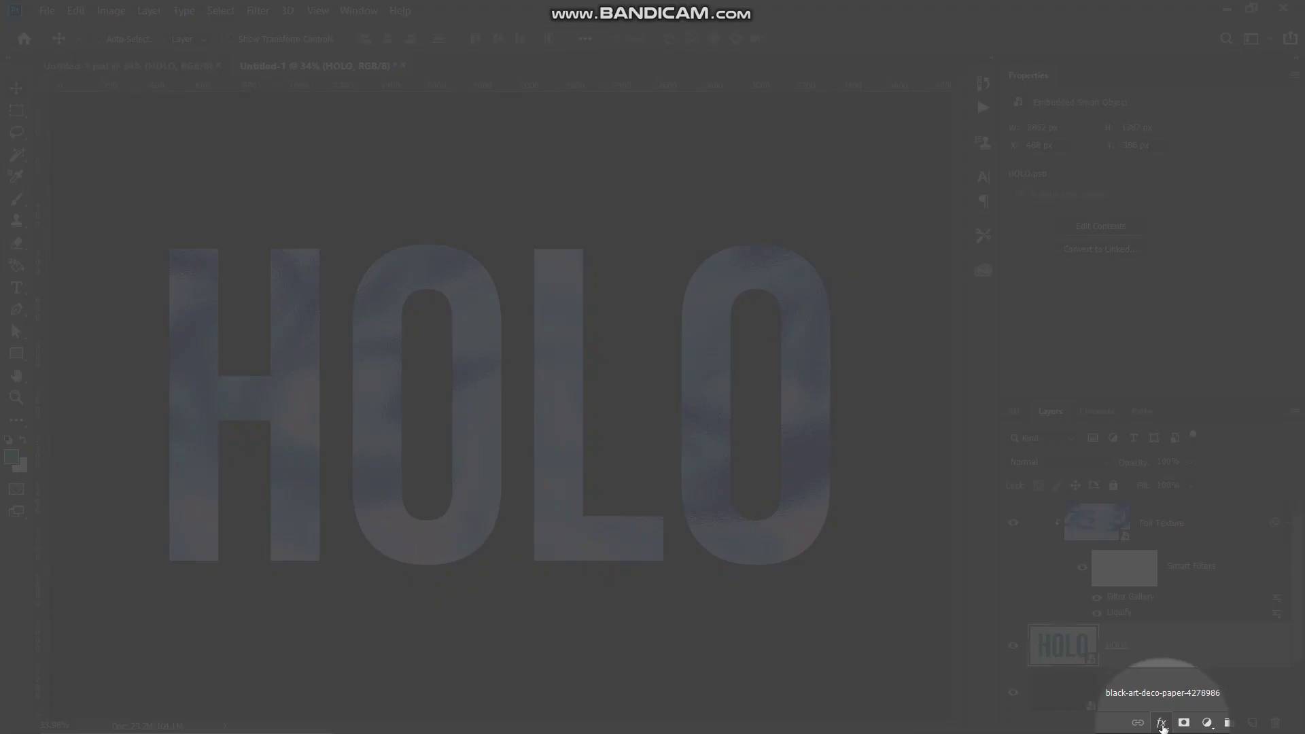
click(1162, 725)
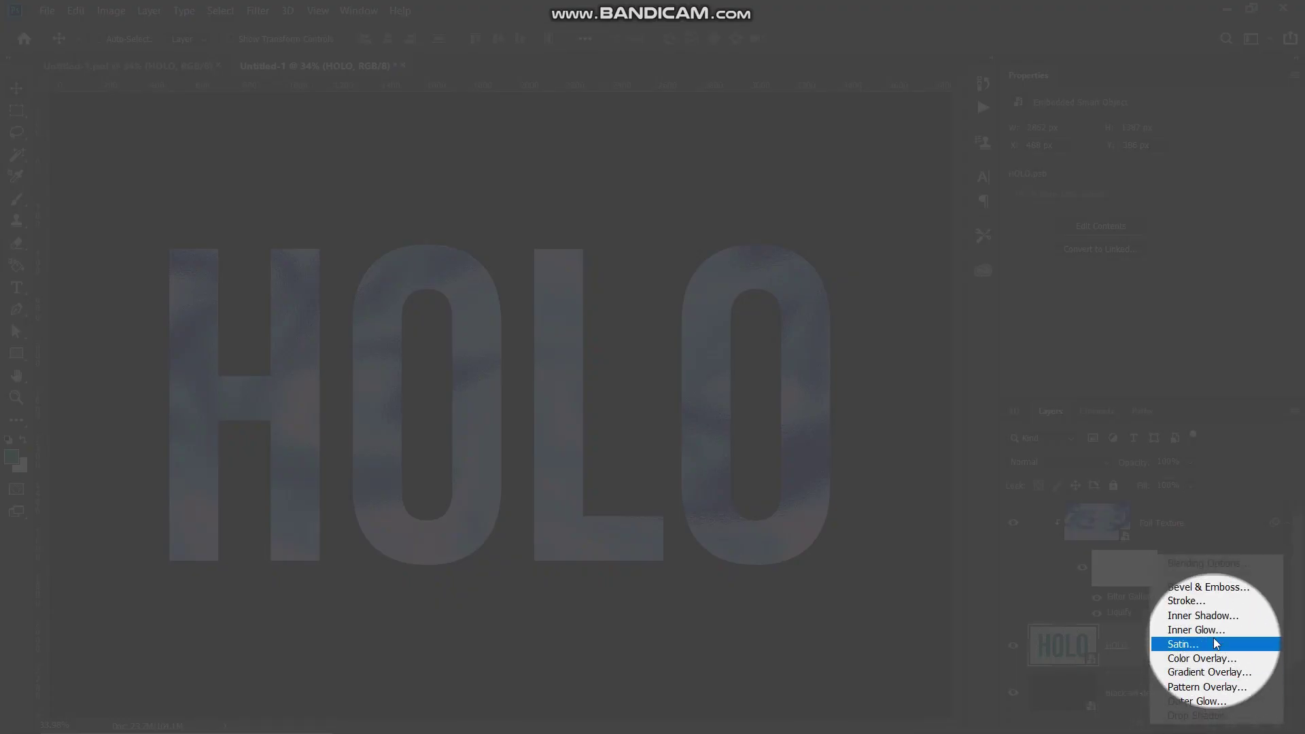
click(1212, 595)
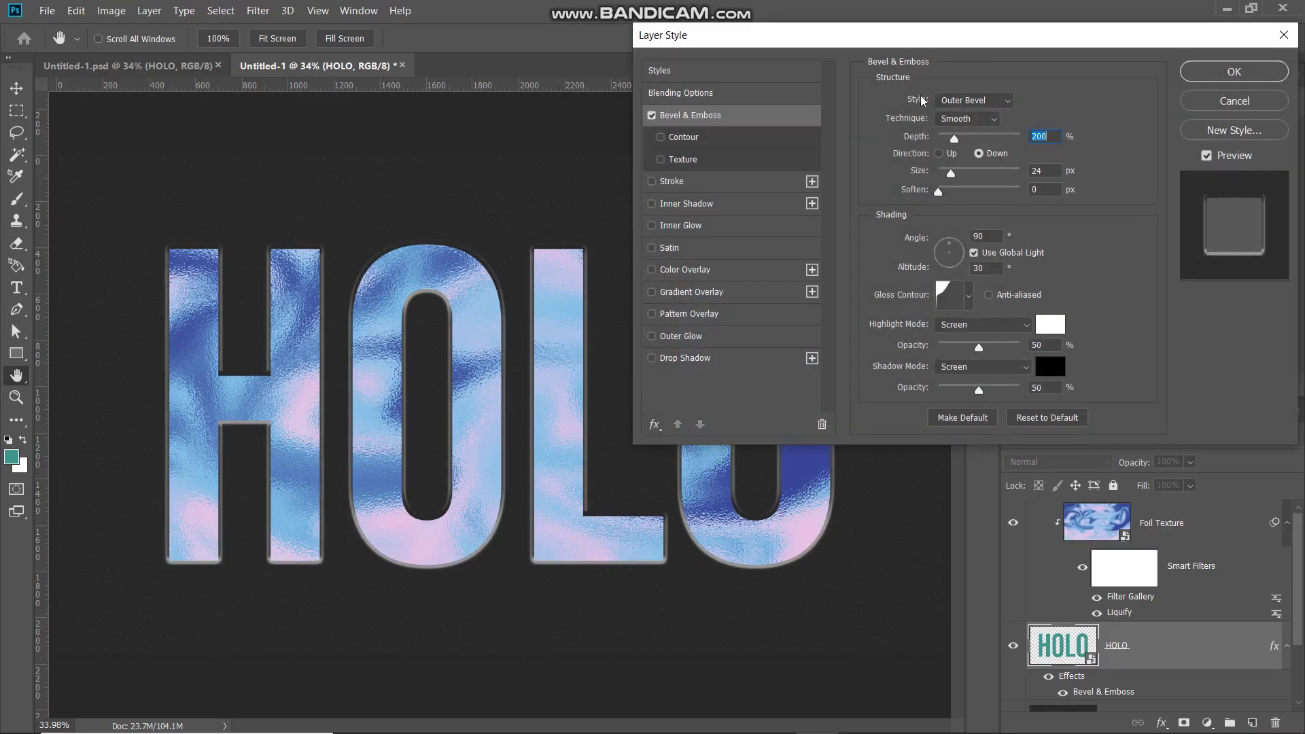
click(966, 99)
click(959, 115)
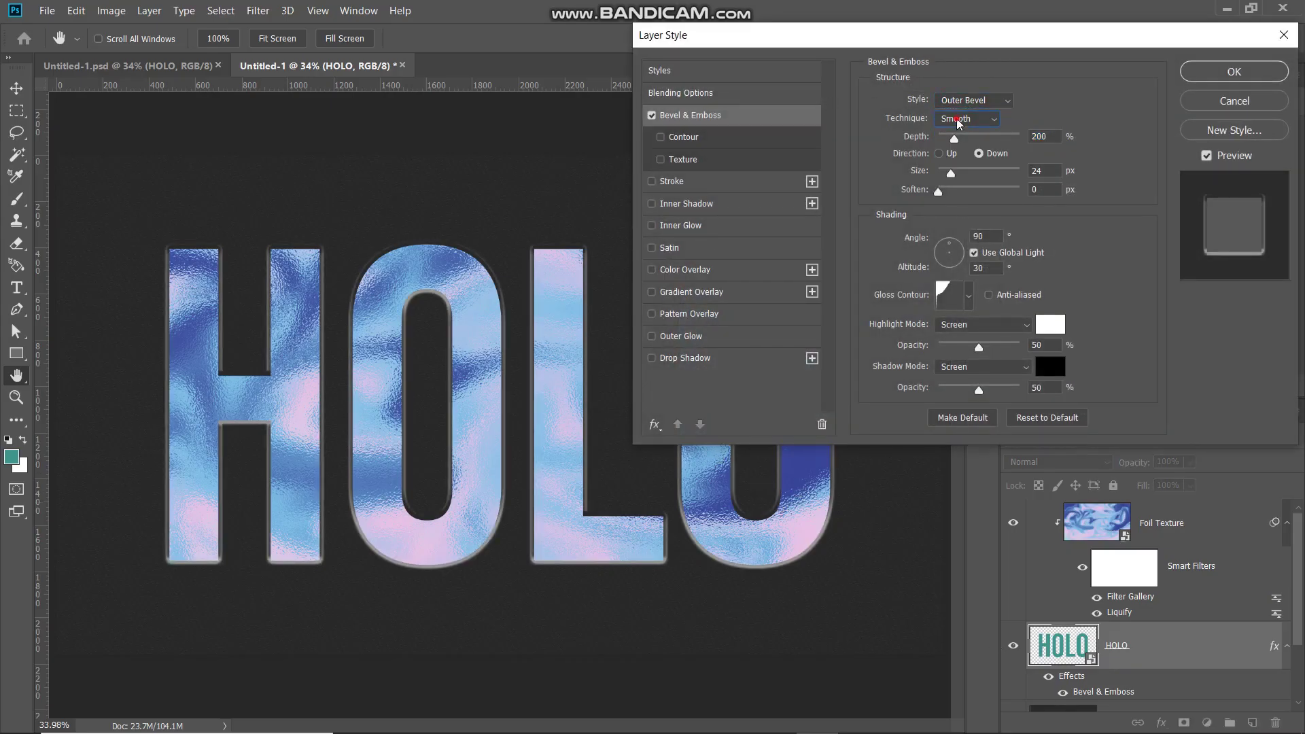
click(958, 120)
click(957, 133)
click(1047, 136)
click(1046, 170)
click(989, 232)
click(990, 266)
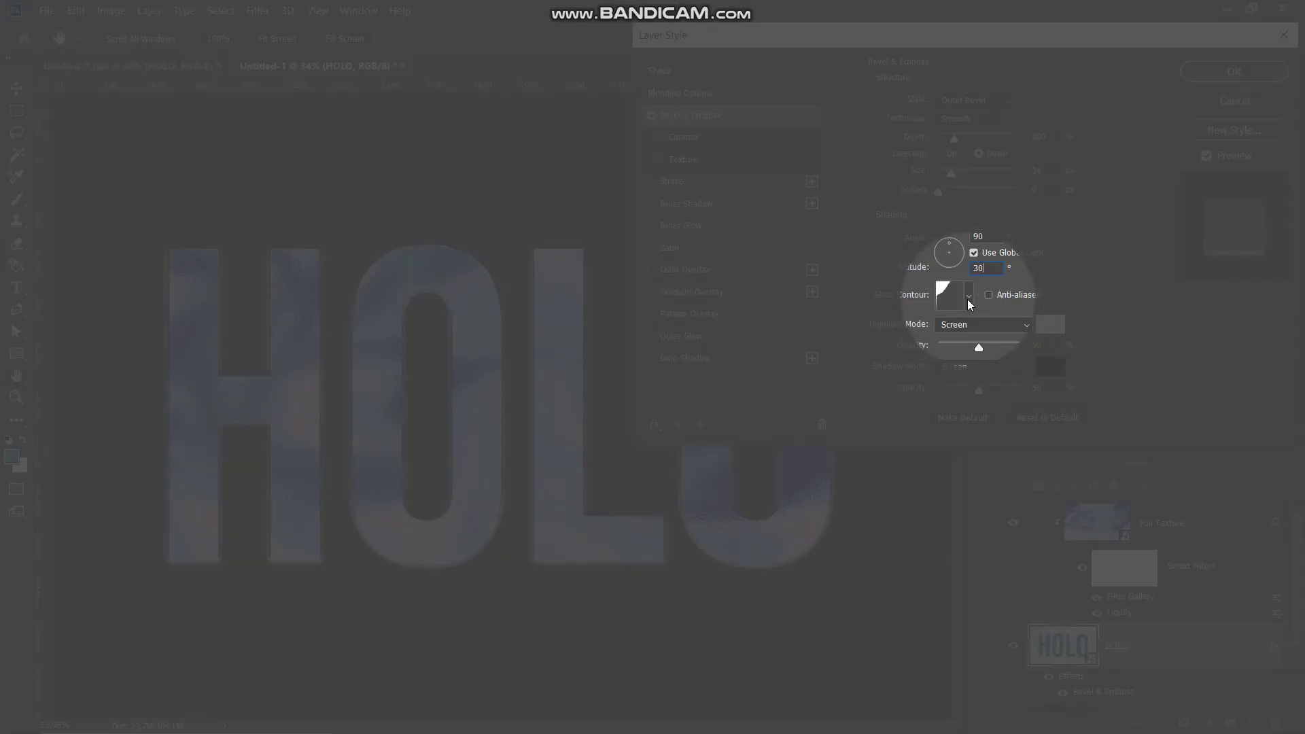
Step: Set the bevel's gloss contour to Cove - Shallow and its highlight to white ffffff in Screen mode at 50% opacity
click(968, 295)
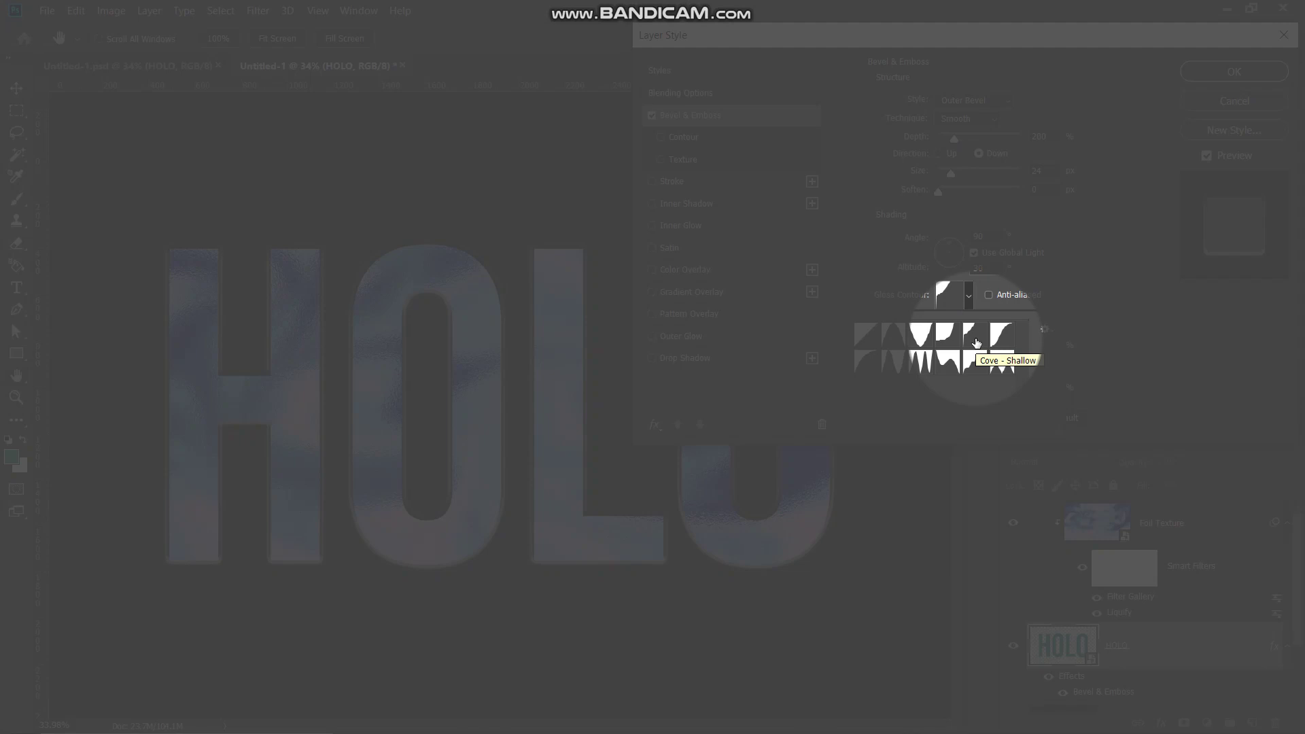
double_click(976, 342)
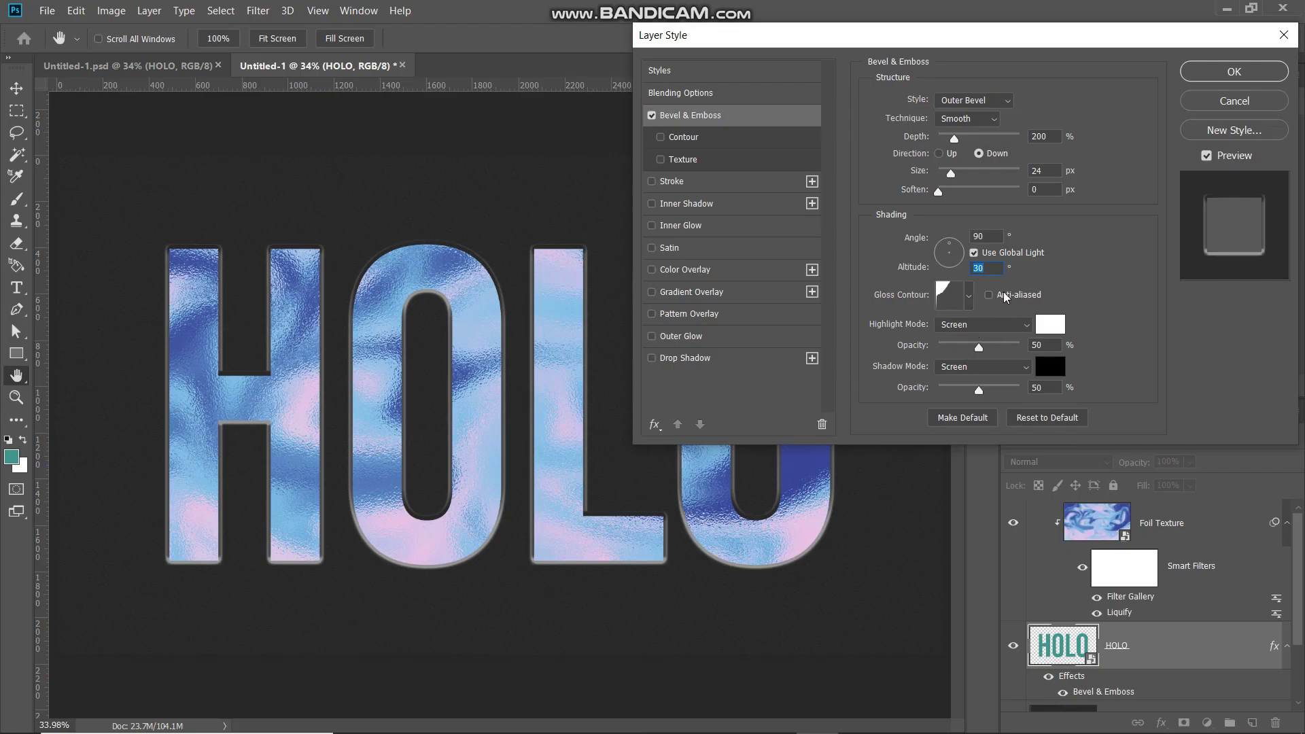
click(971, 327)
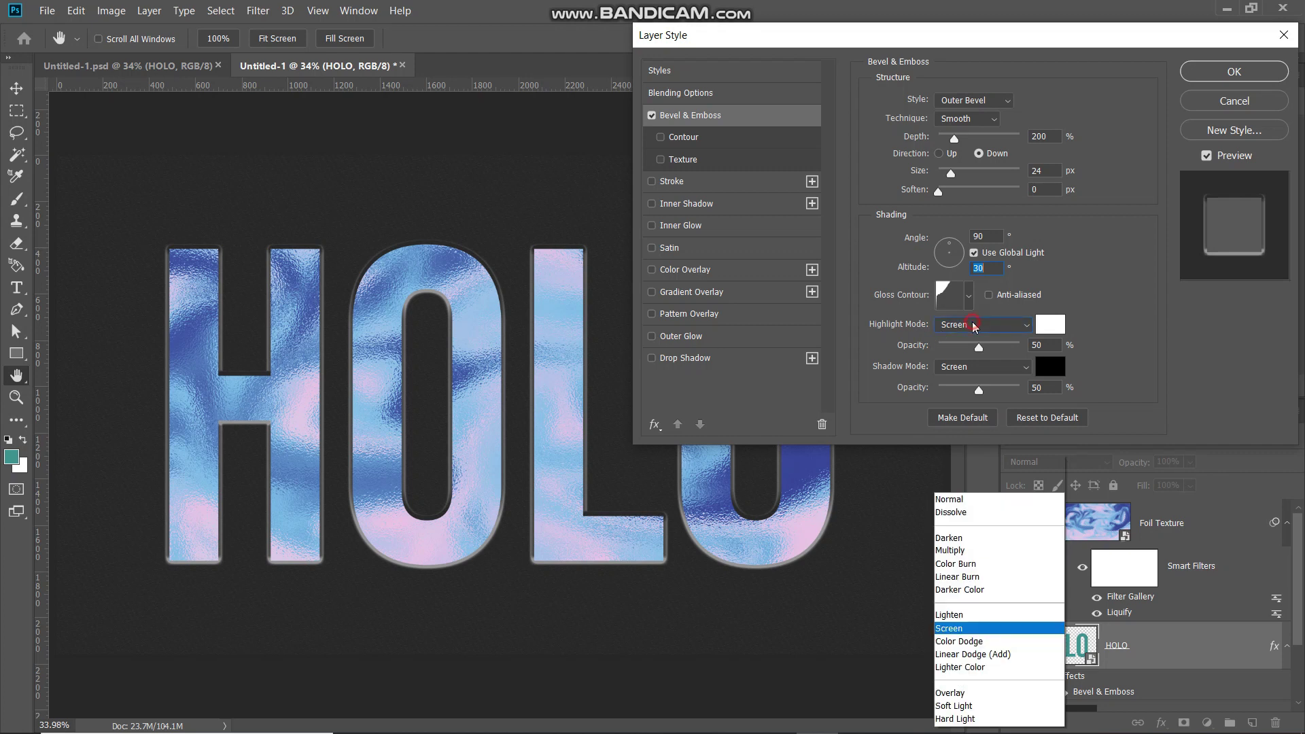
click(979, 449)
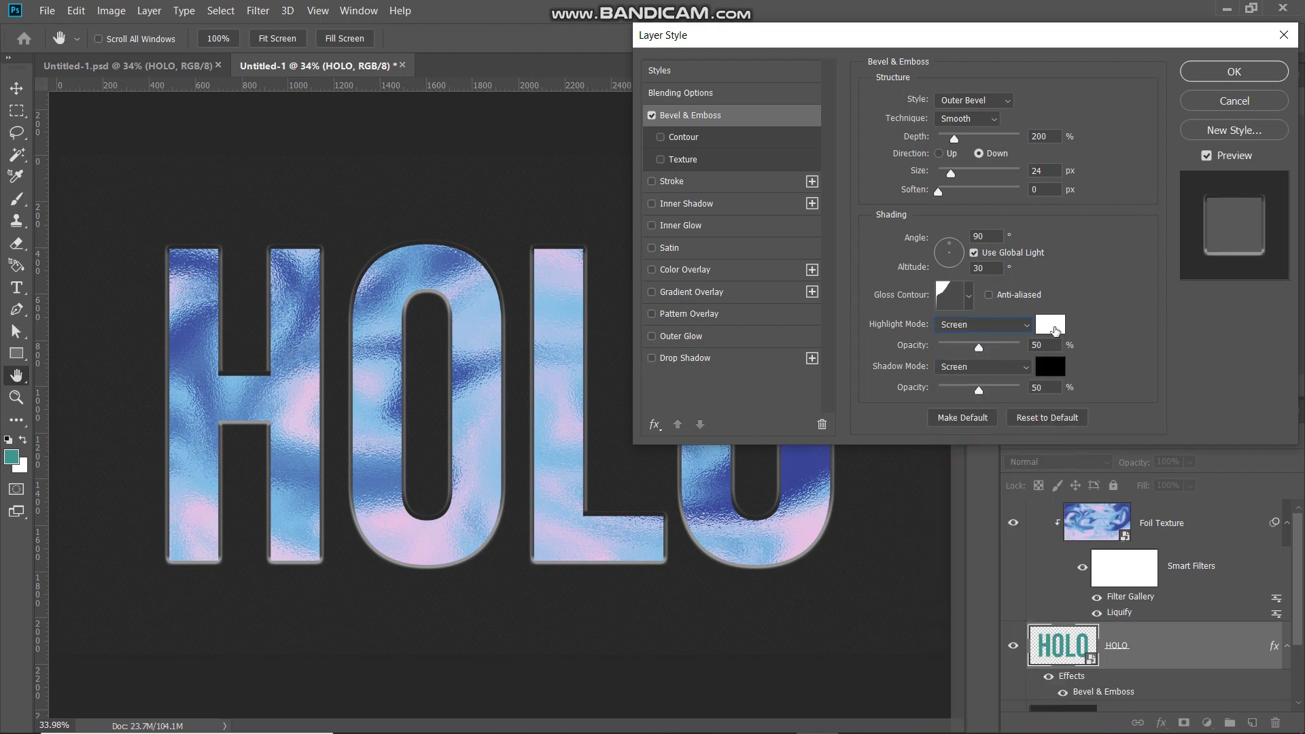
click(1053, 326)
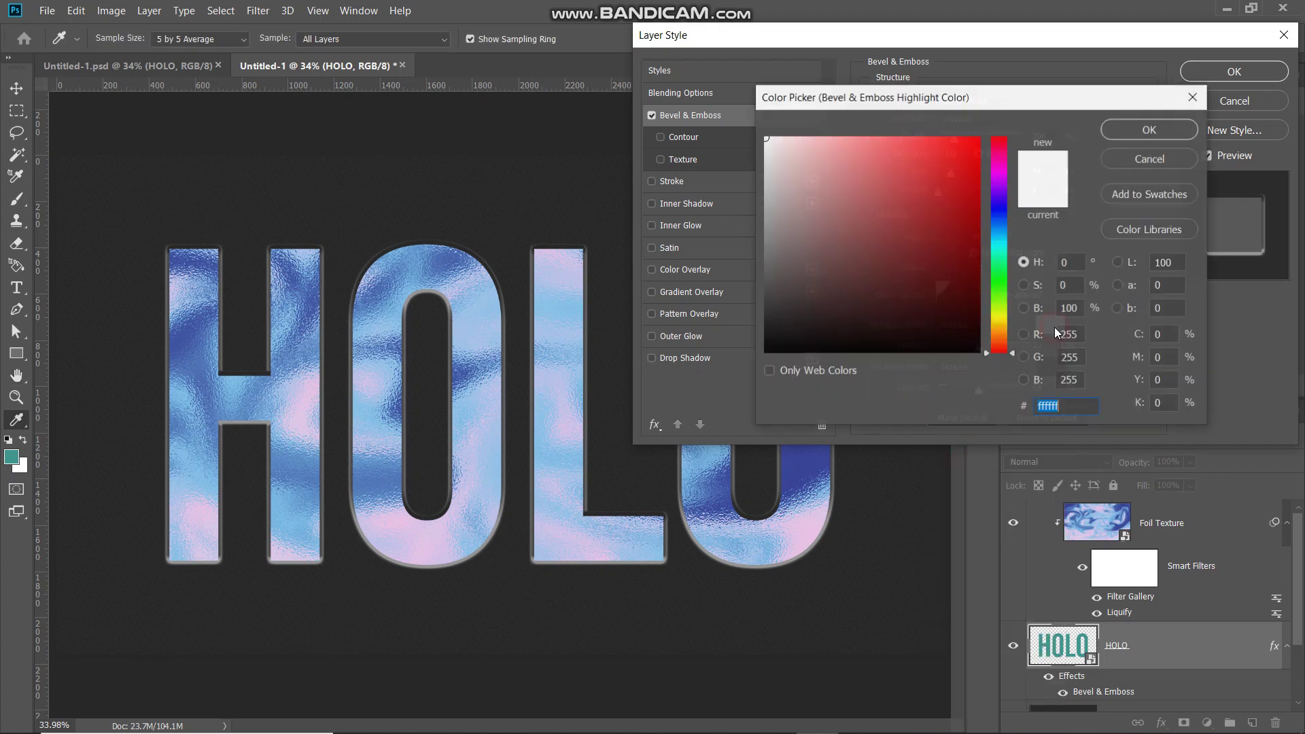
click(1140, 137)
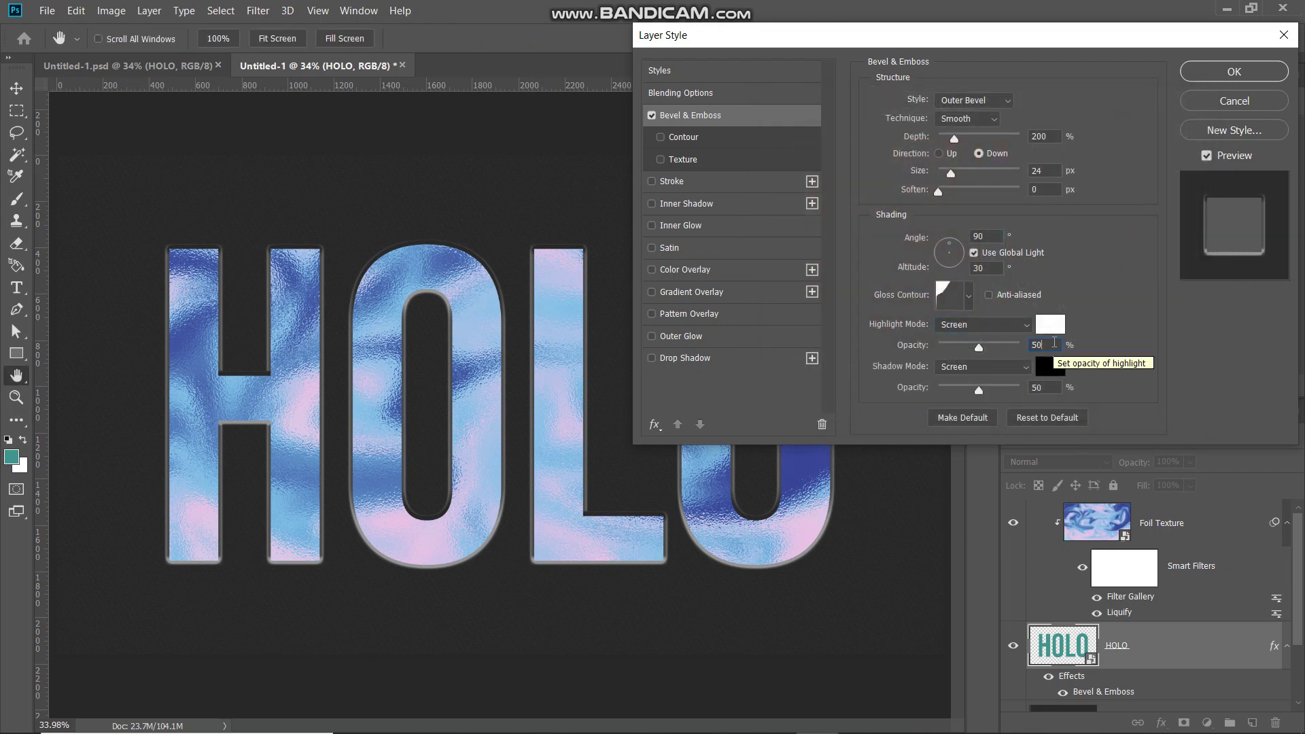
Step: Set the bevel's shadow to black 000000 in Screen mode at 50% opacity and apply the layer style
click(954, 371)
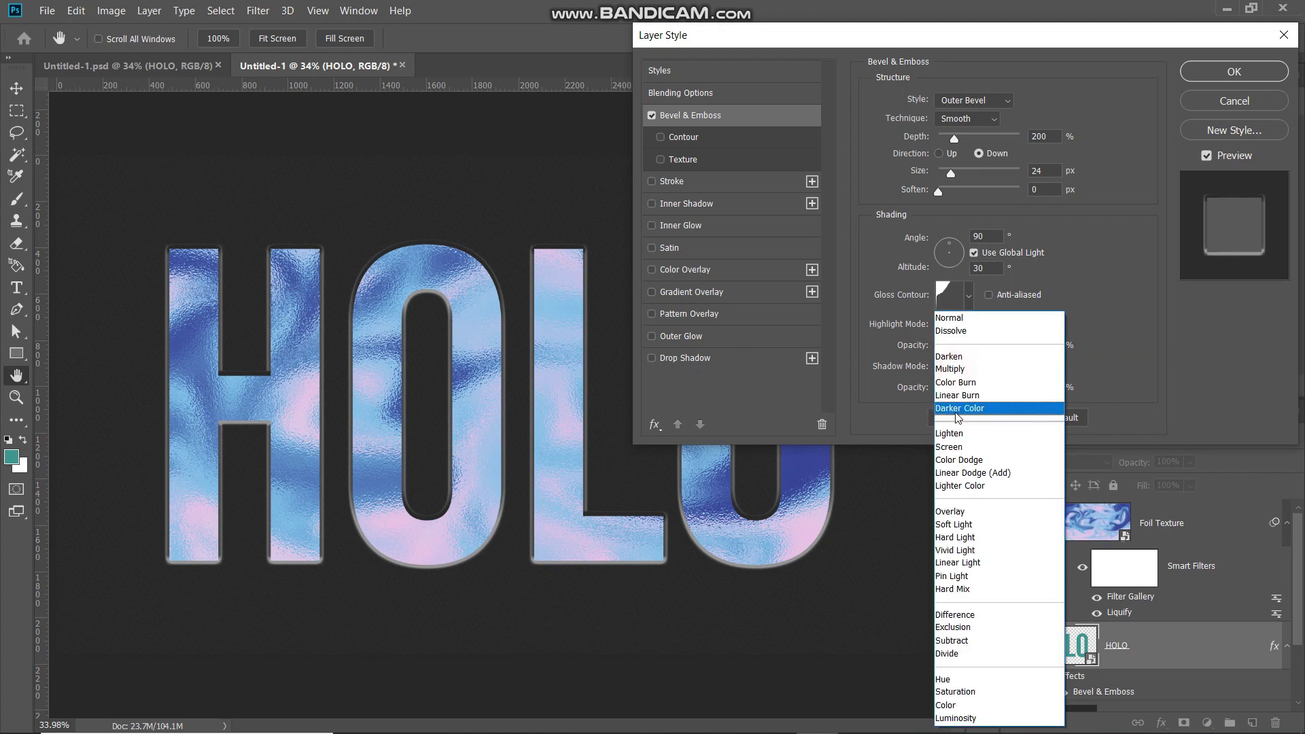
click(962, 416)
click(1048, 368)
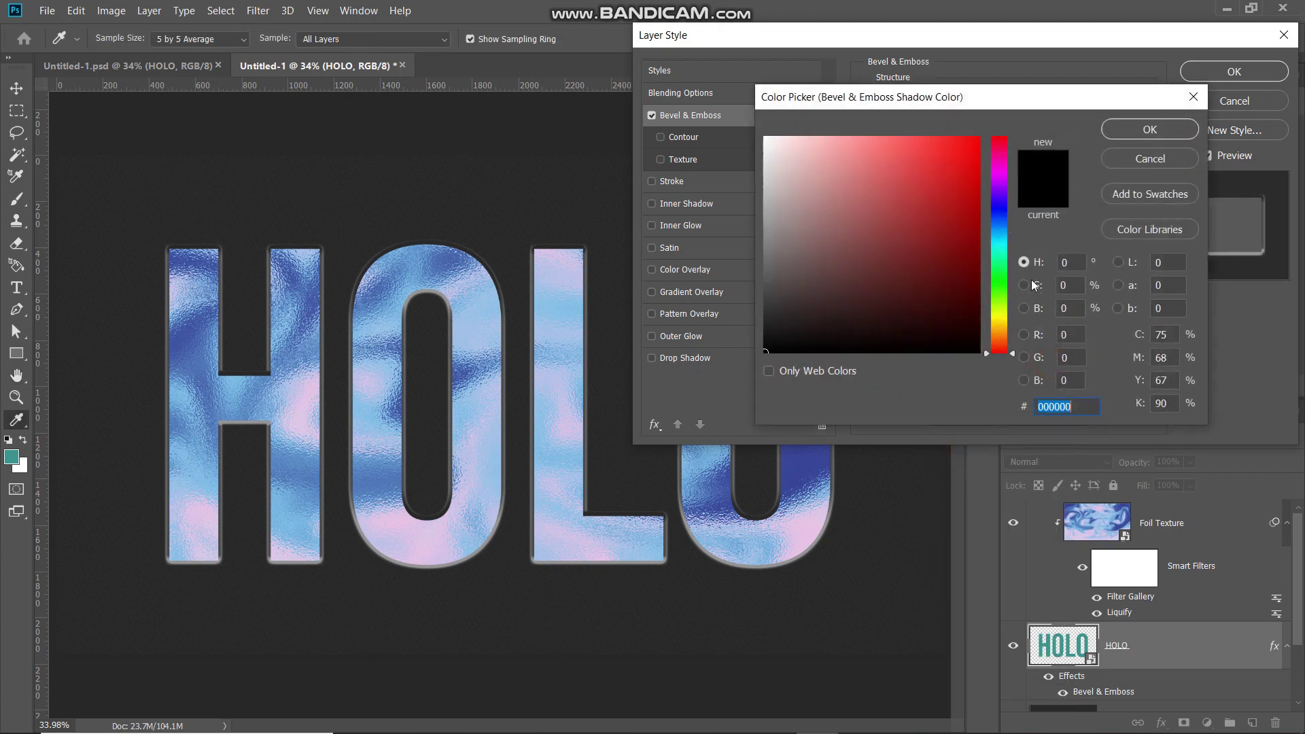
click(1137, 134)
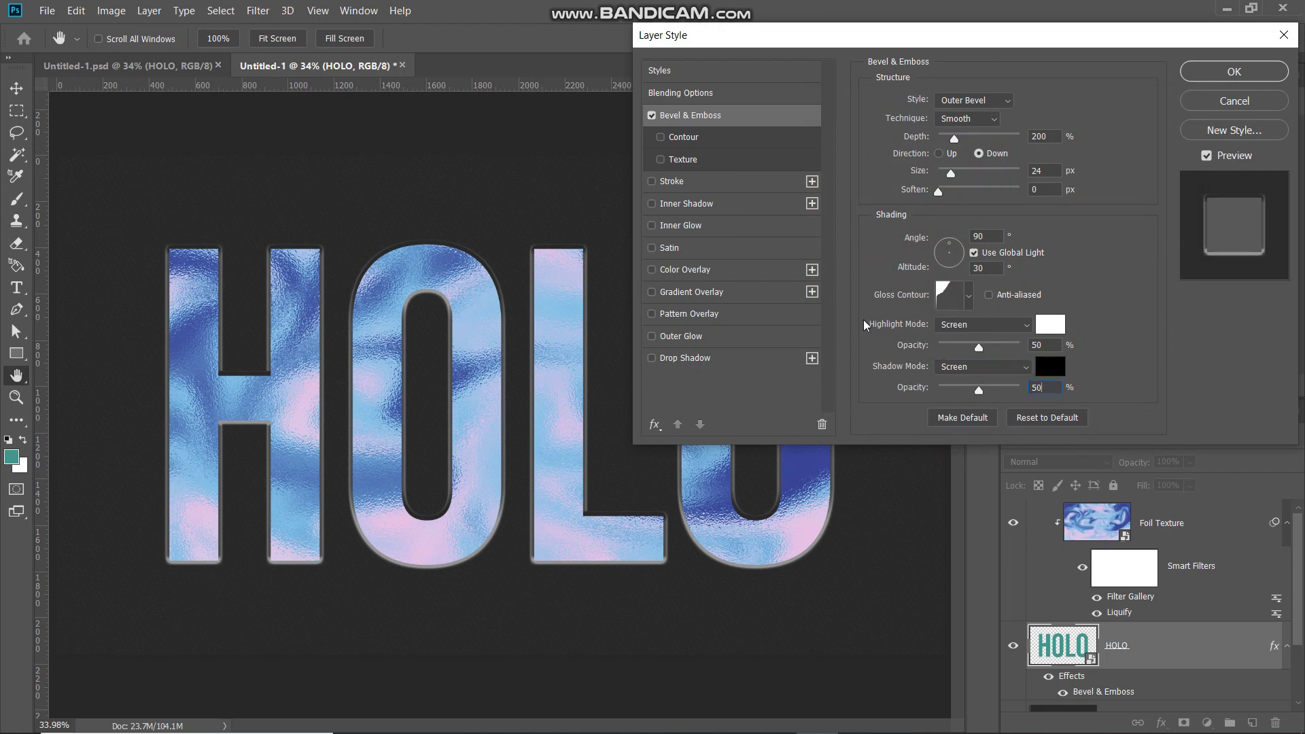
click(651, 115)
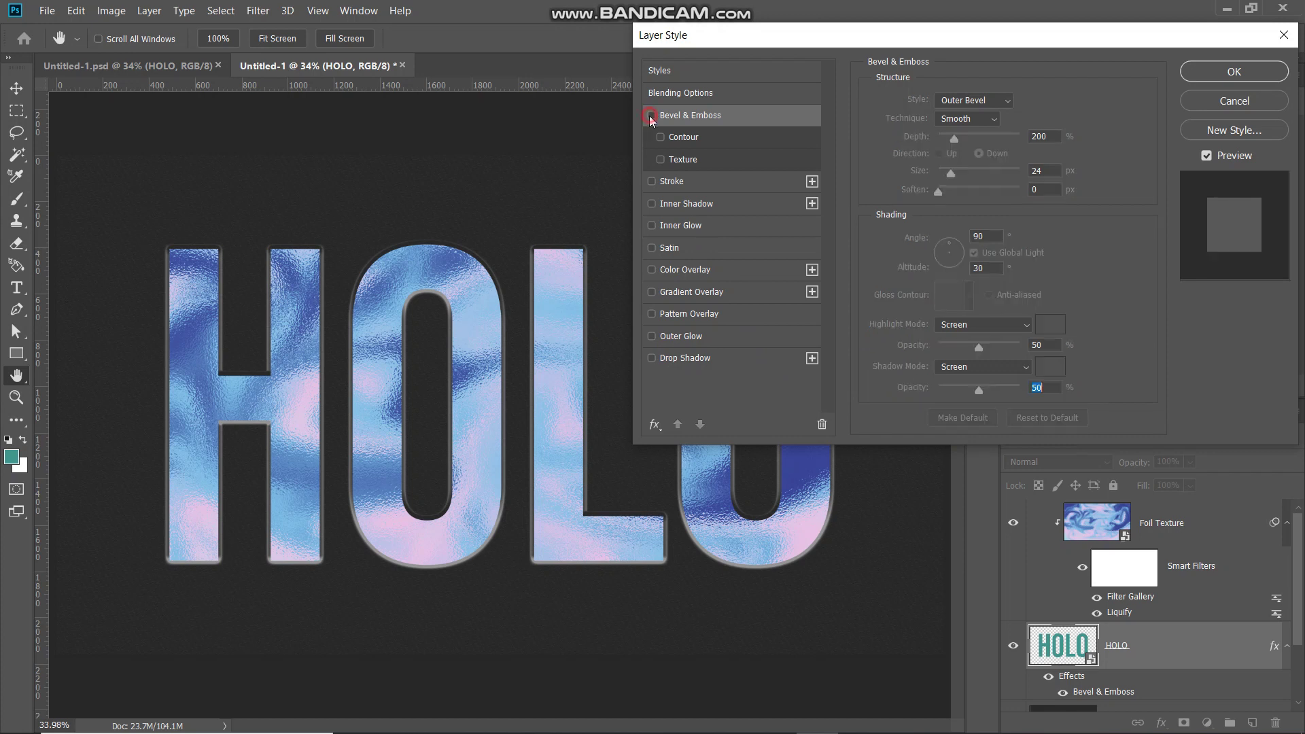
click(651, 117)
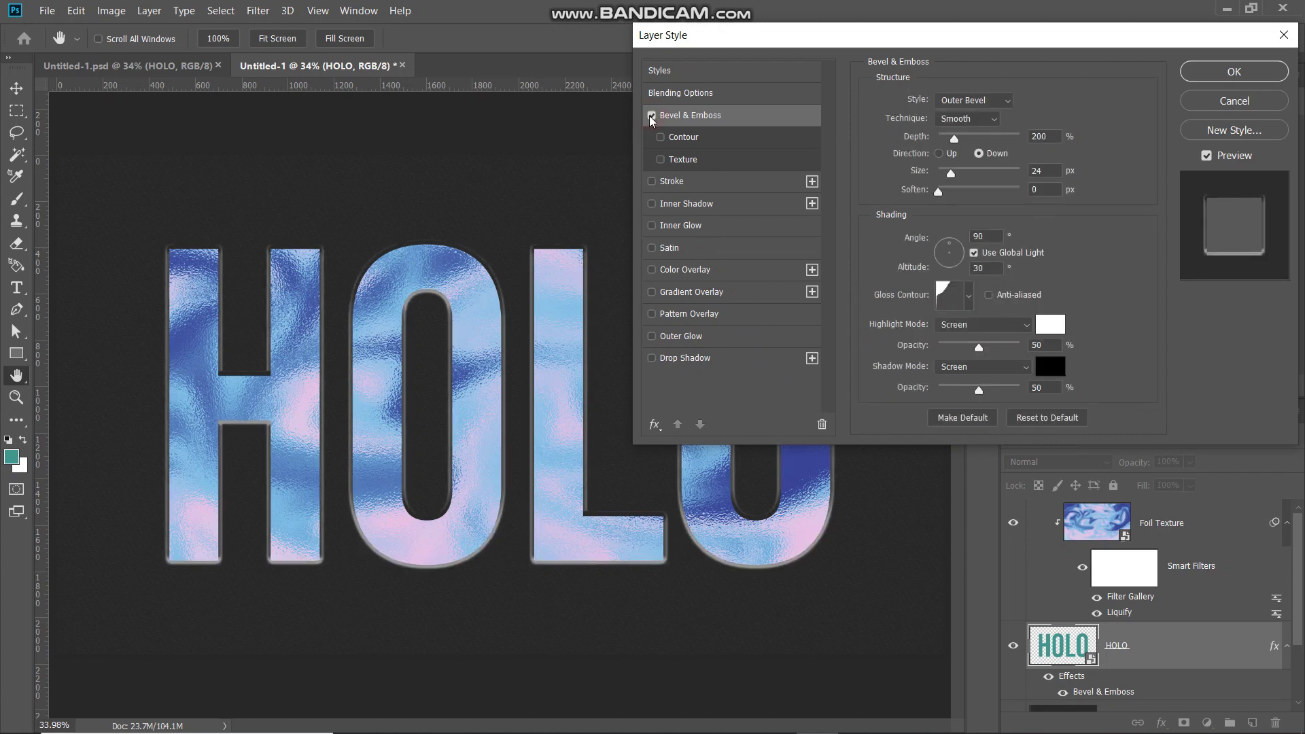
click(1216, 75)
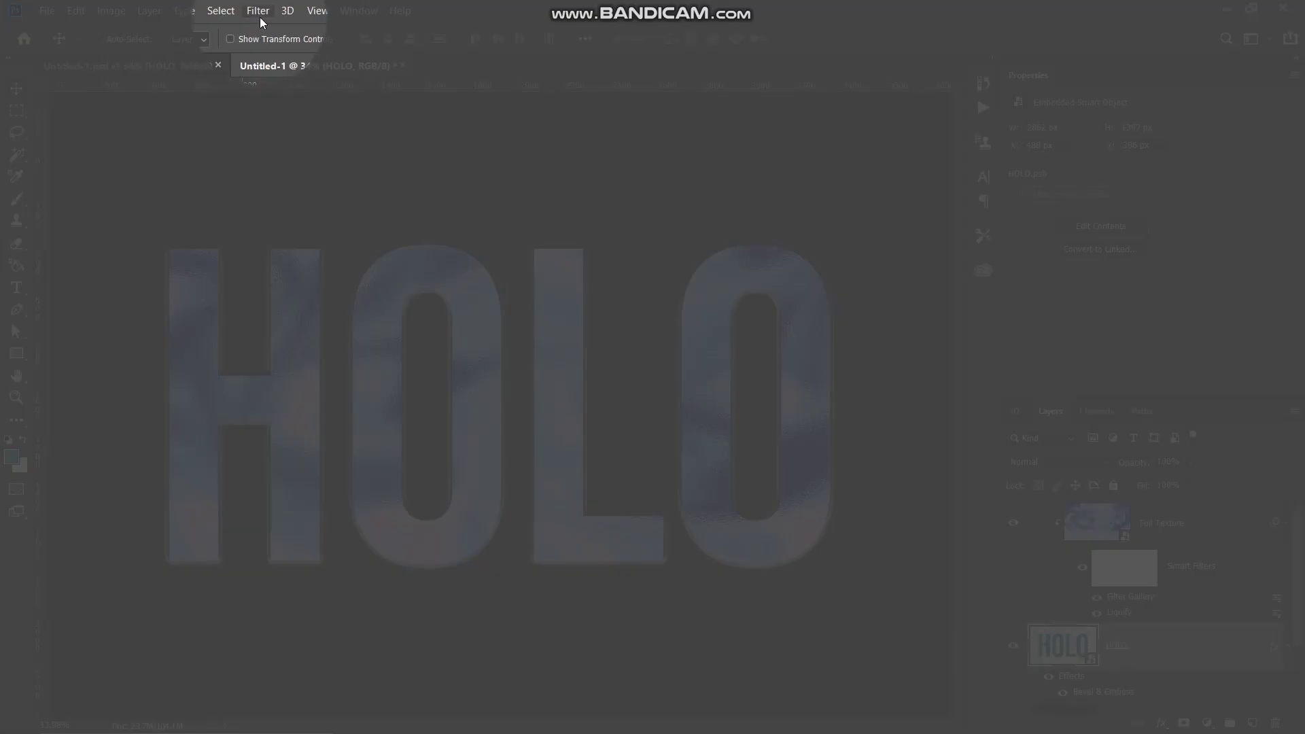
Step: Apply a Ripple distortion to the HOLO layer with an amount of 10% and size Large
click(258, 12)
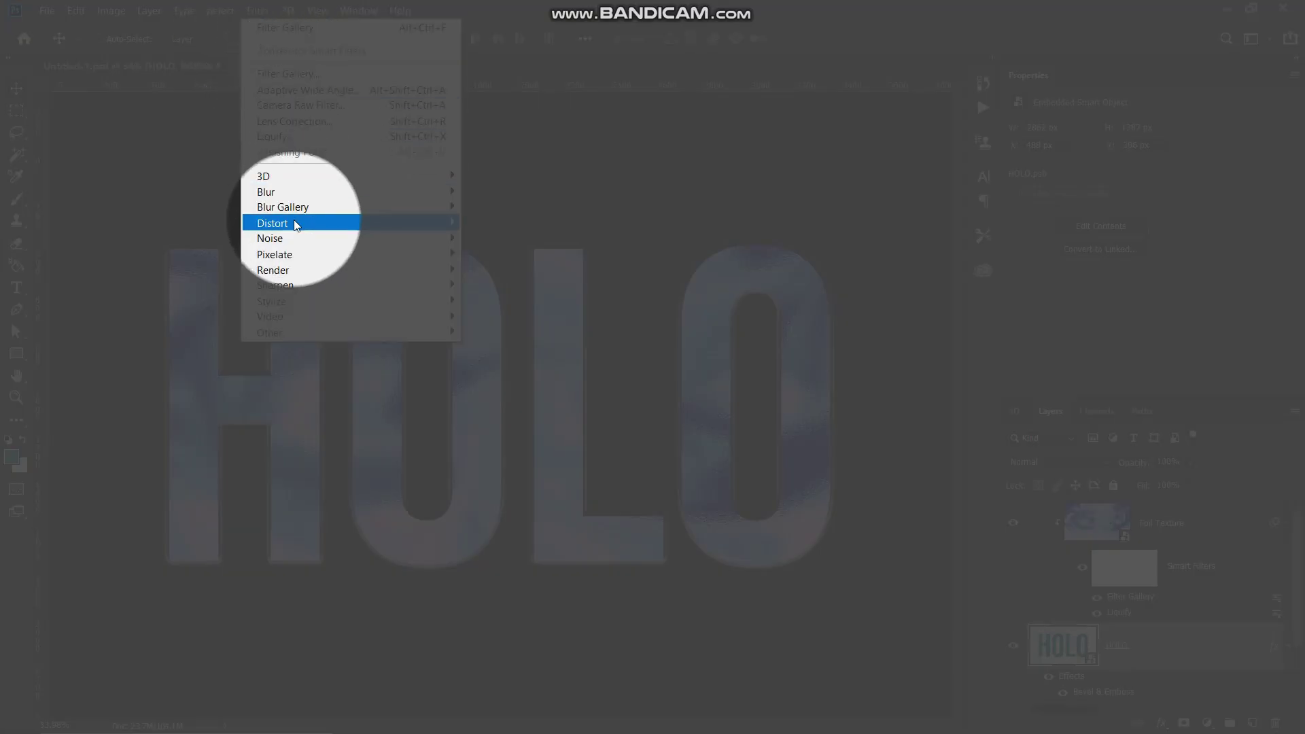
mouse_move(310, 227)
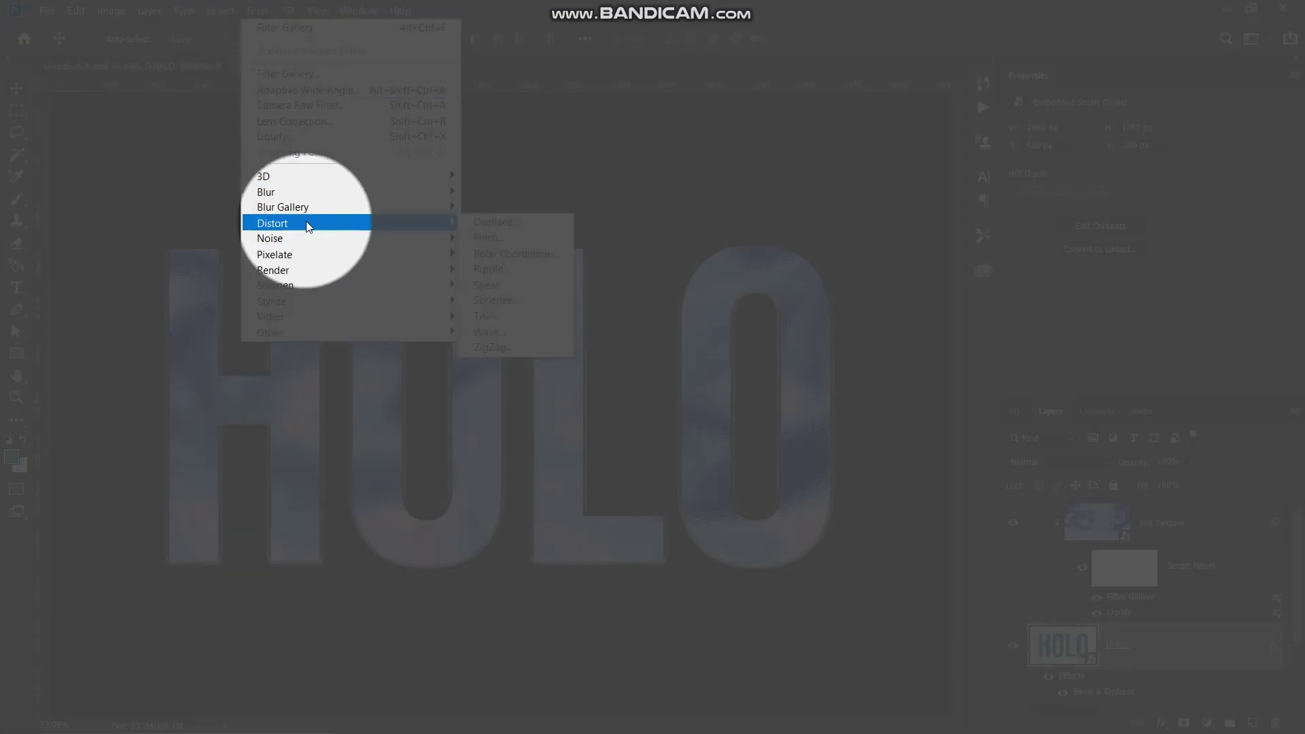
click(509, 269)
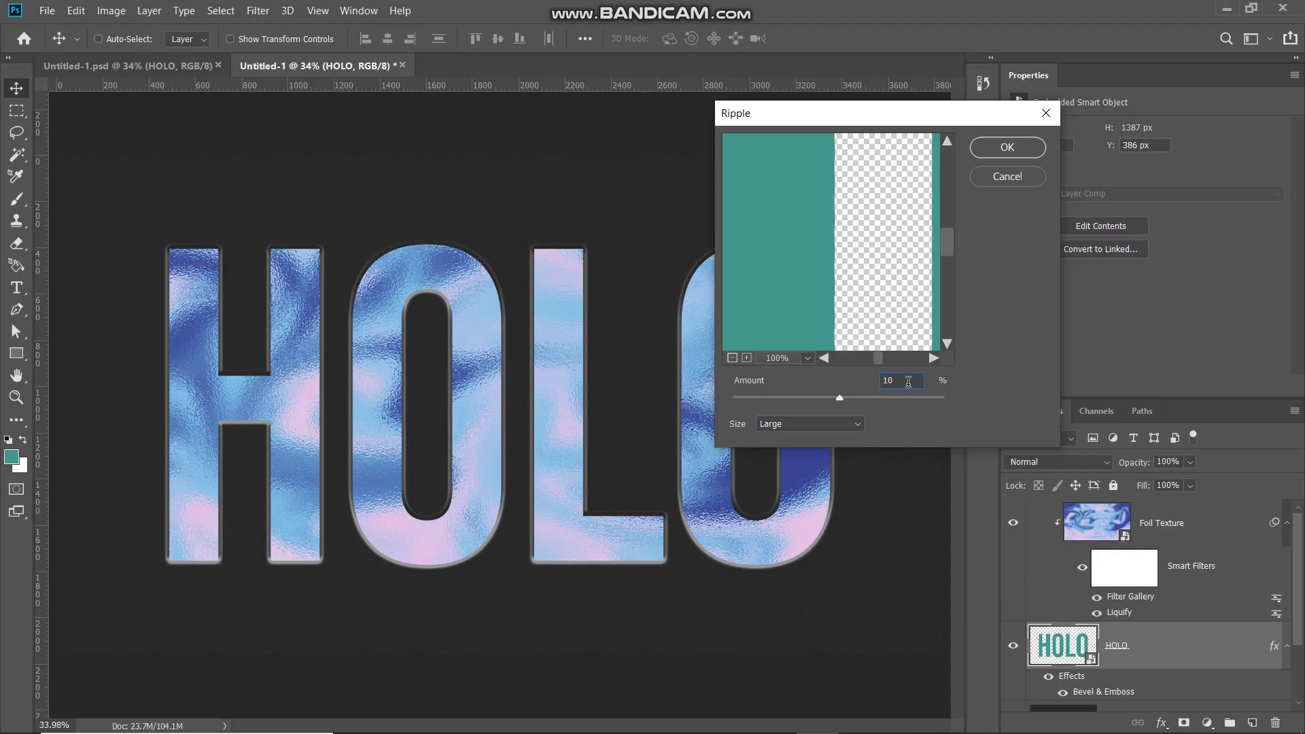
click(799, 426)
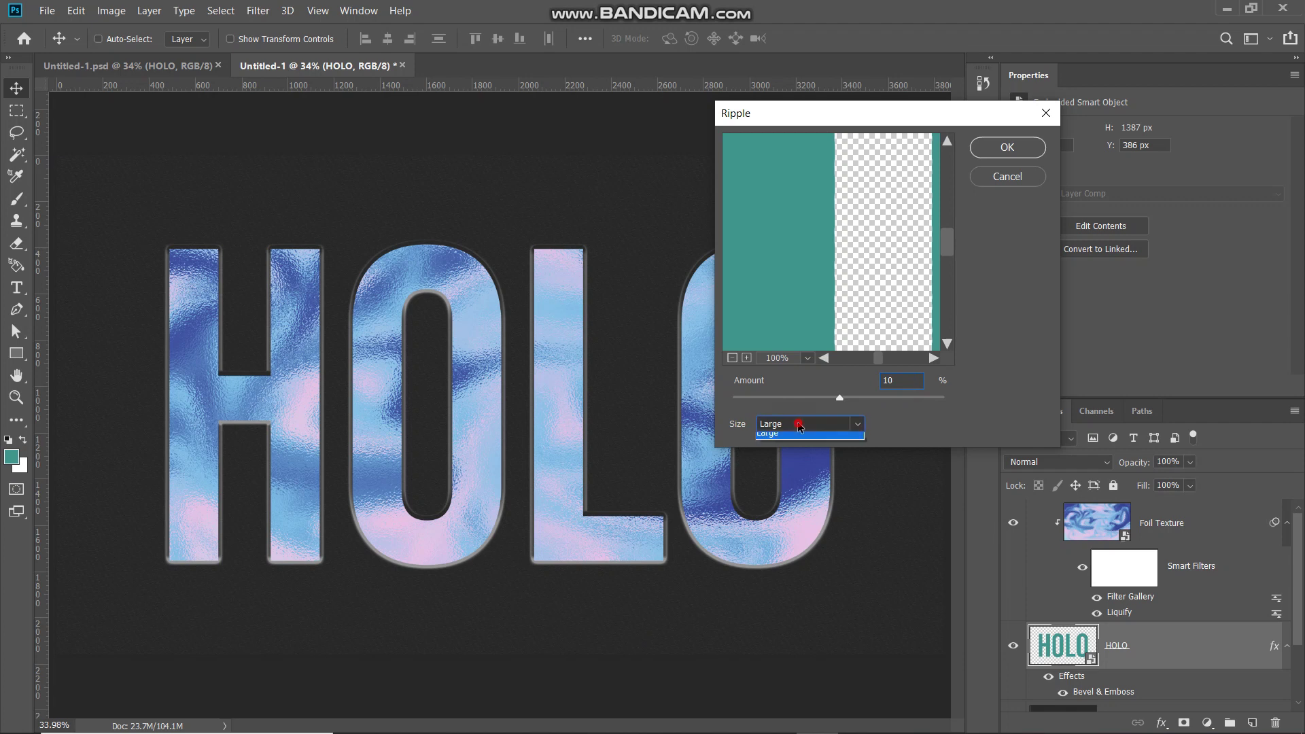
click(796, 467)
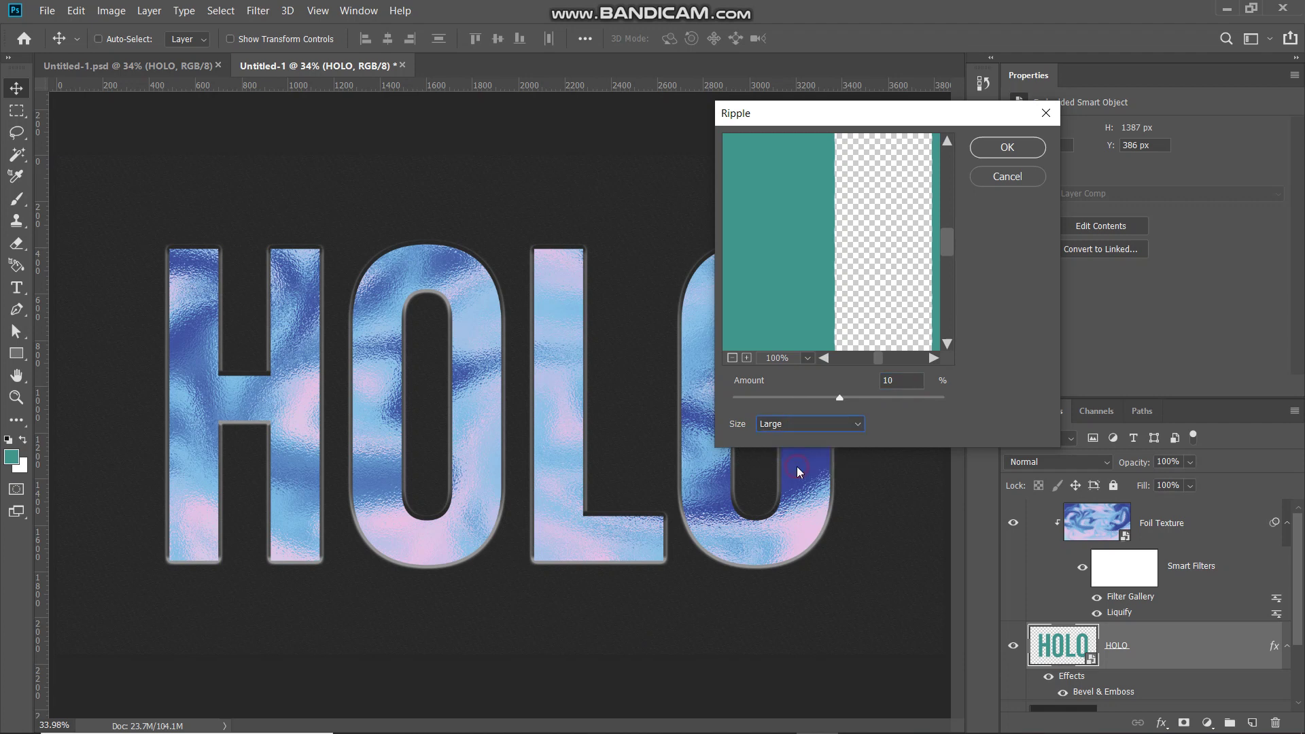
click(1007, 148)
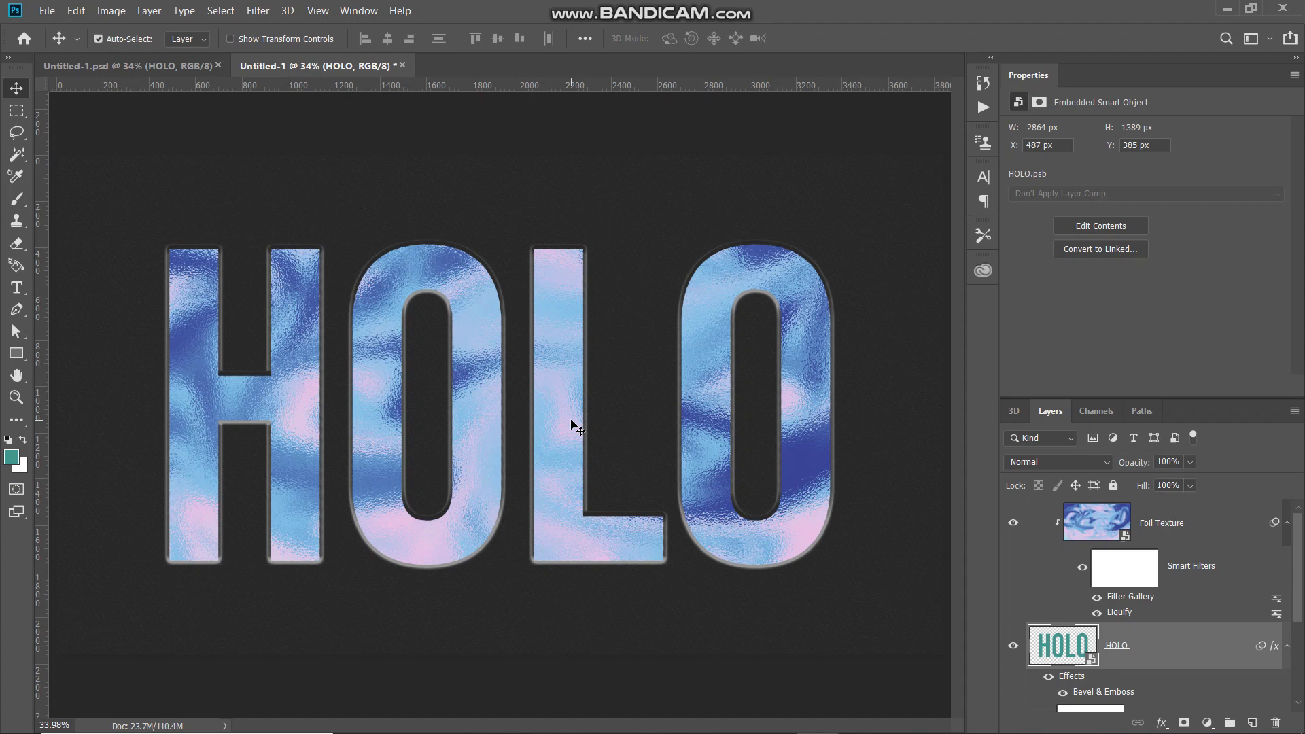
Step: Compare the HOLO letter edges up close with the Ripple distortion undone and restored
scroll(571, 426, up, 2)
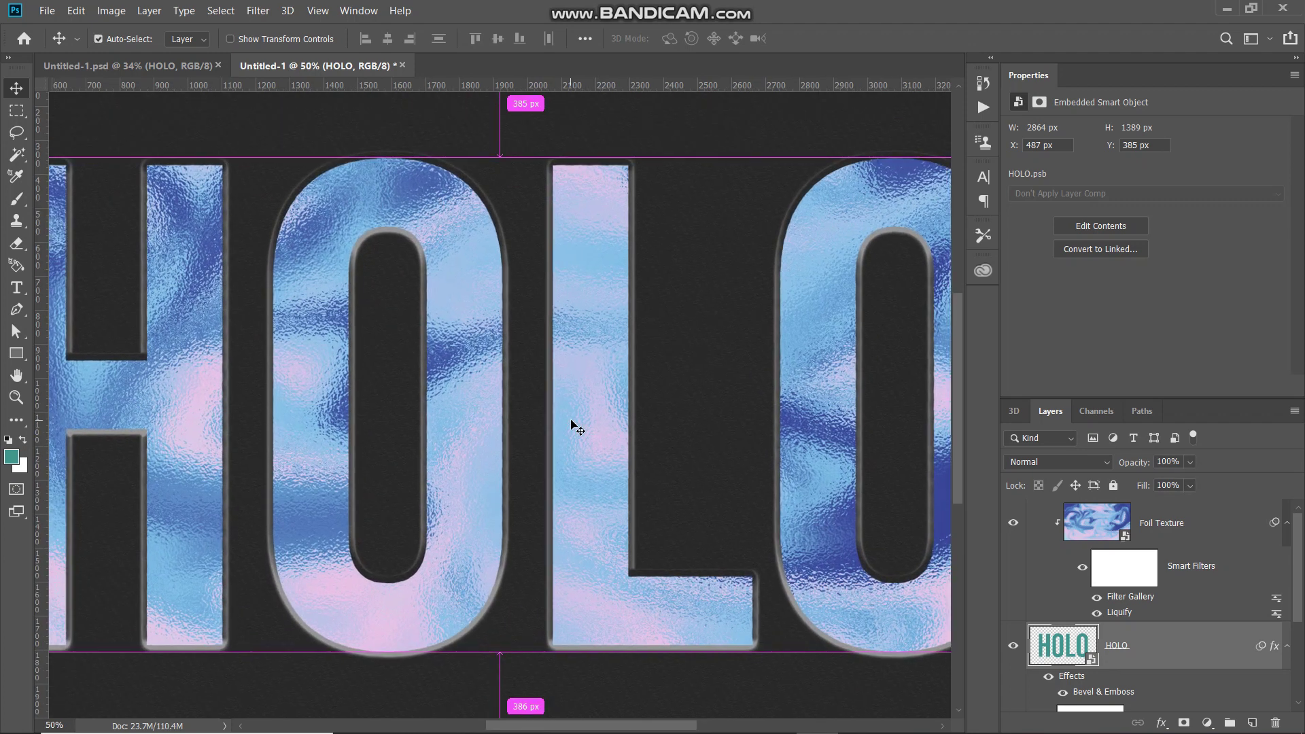
scroll(571, 427, up, 2)
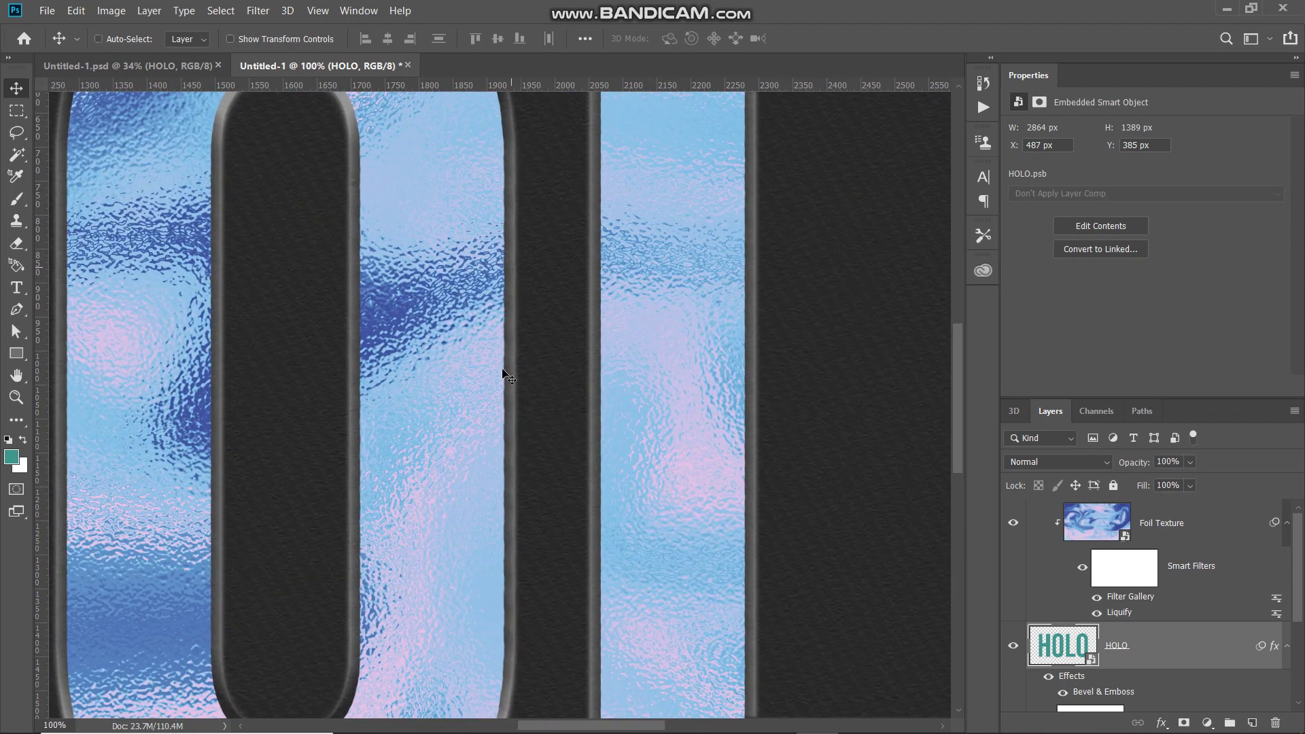
key(ctrl+z)
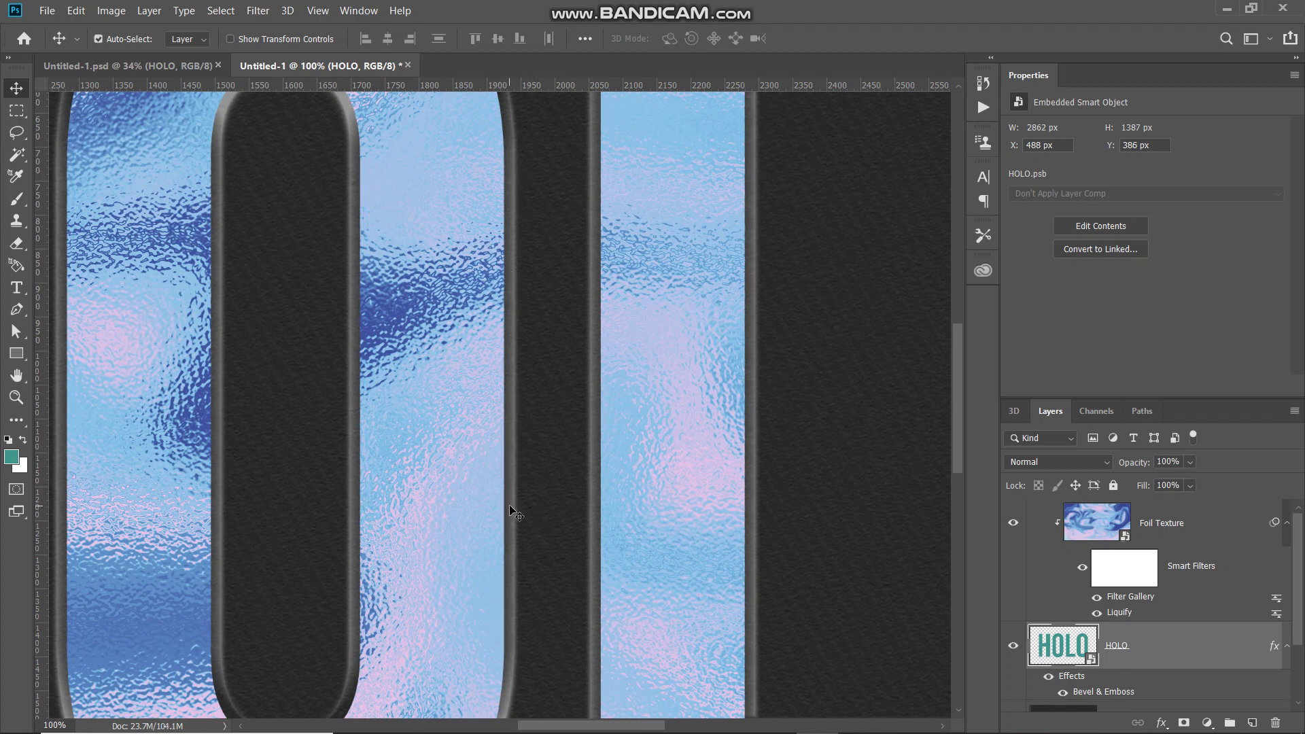
key(ctrl+shift+z)
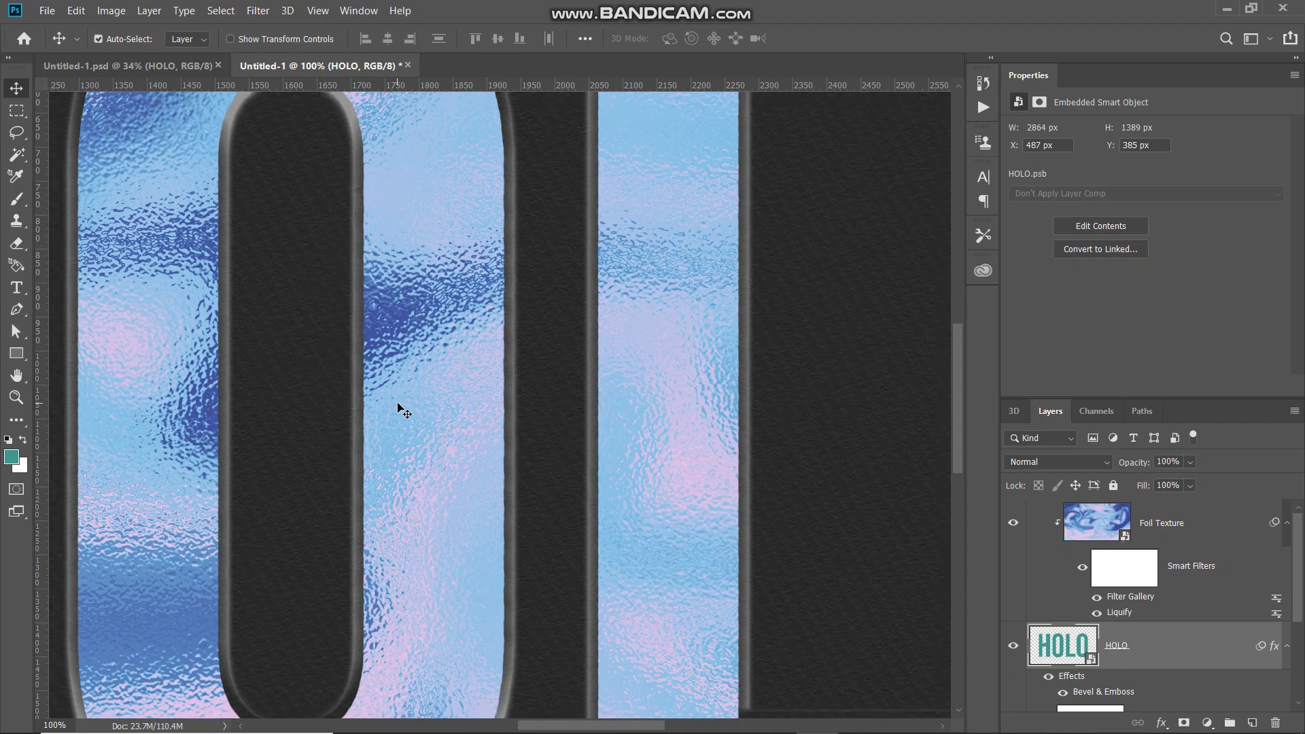
key(ctrl+0)
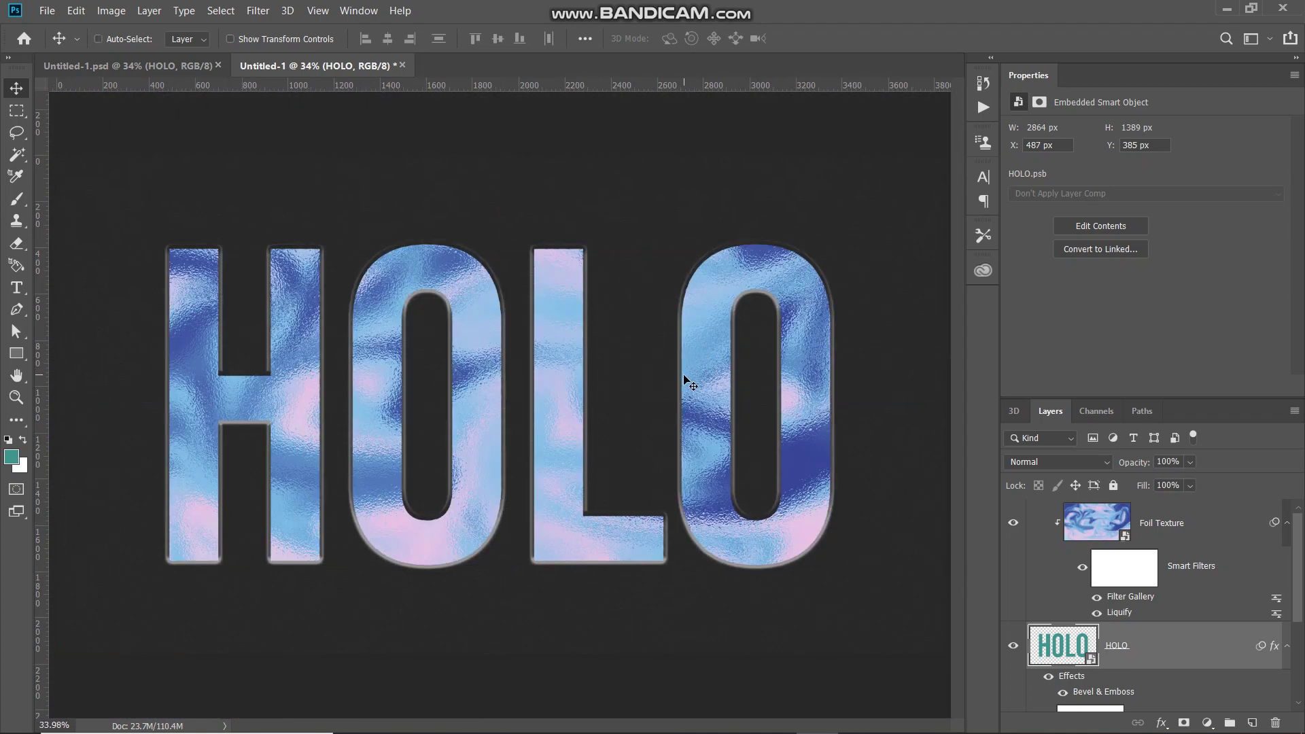
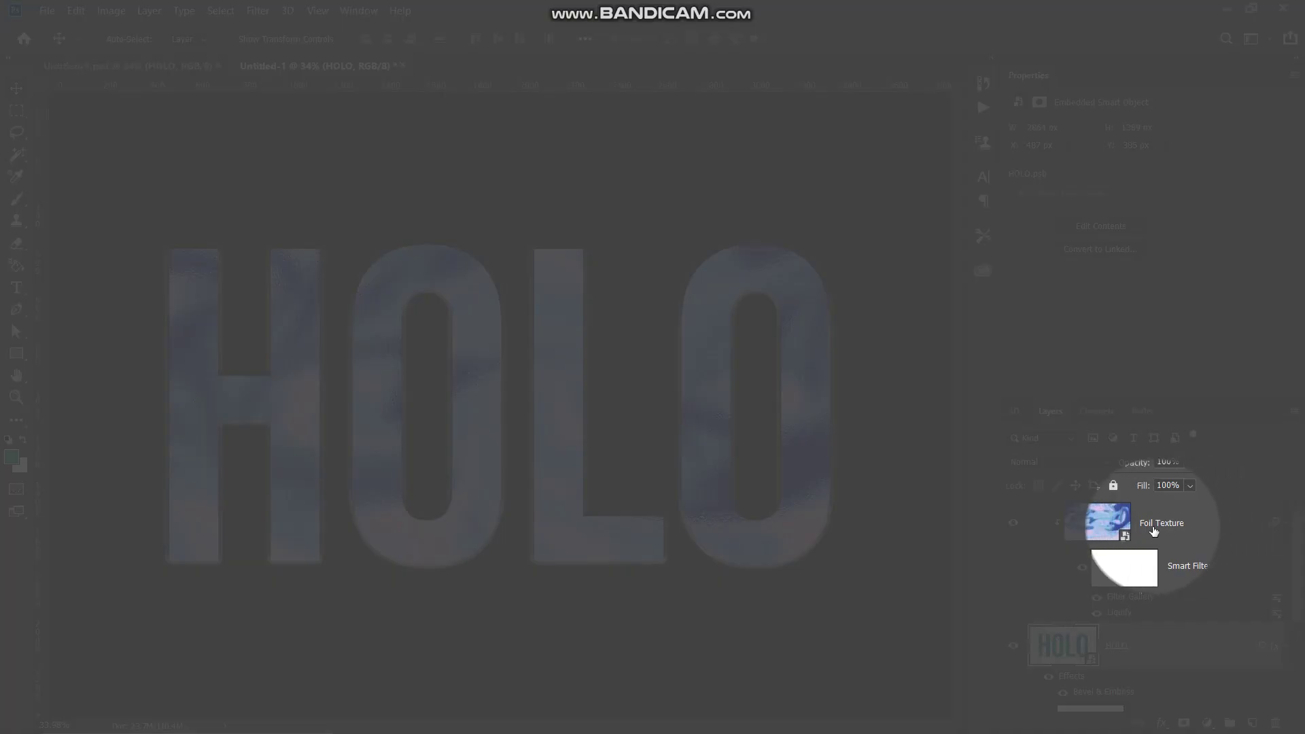
Step: Duplicate the Foil Texture layer above the HOLO text
click(1184, 529)
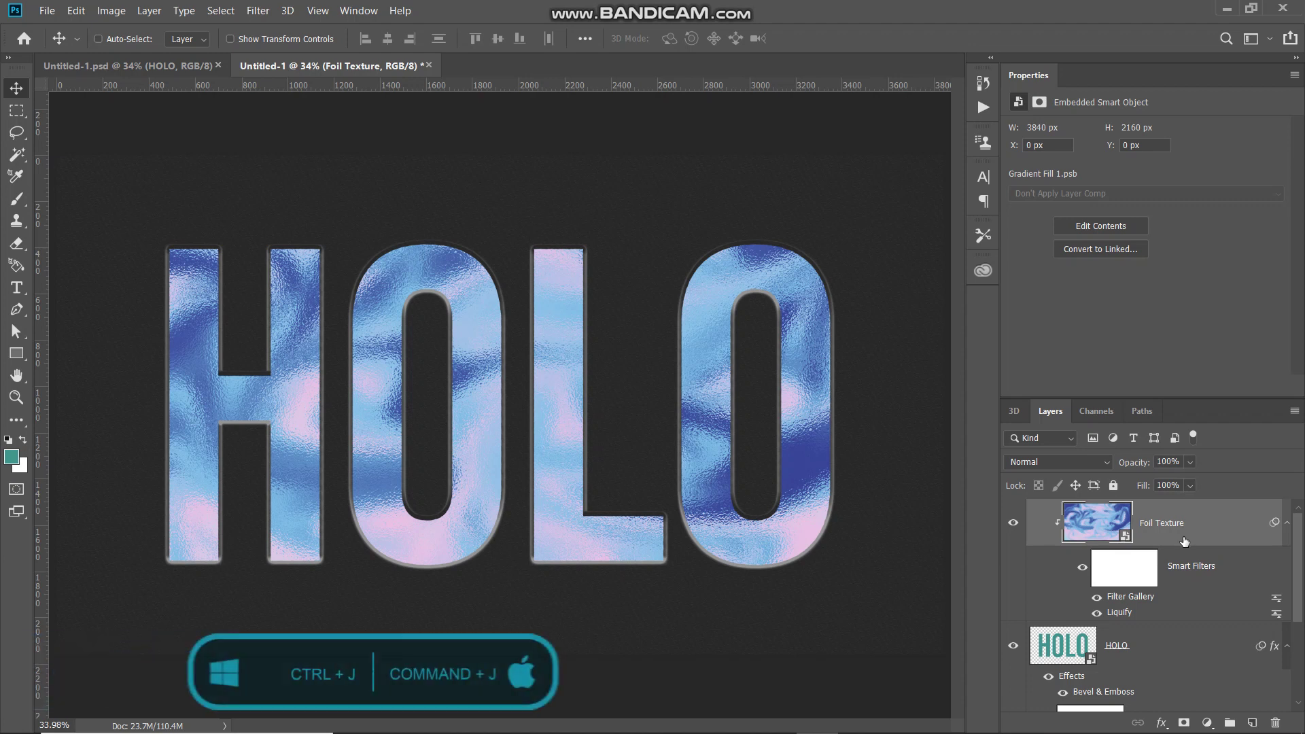
key(ctrl)
key(ctrl+j)
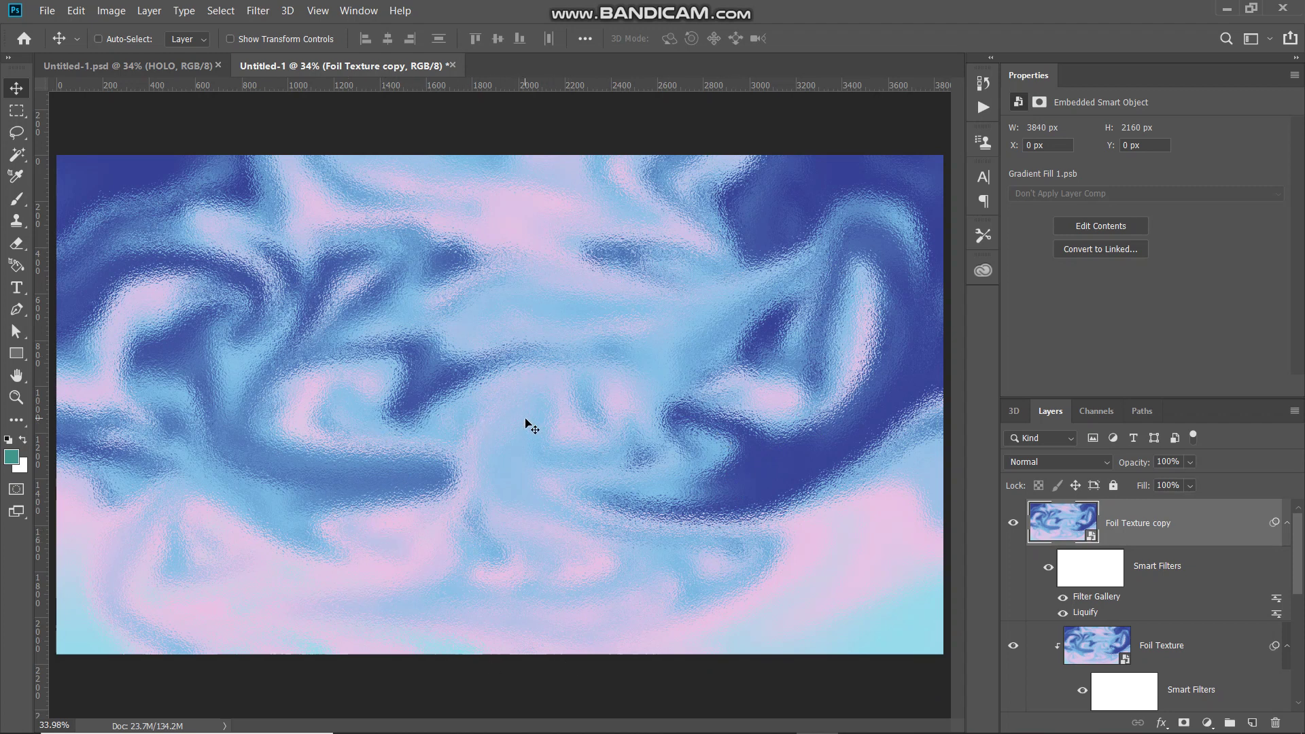
Step: Select a 20-pixel border along the canvas edge by contracting a full-canvas selection by 20 pixels and inverting it
key(ctrl+a)
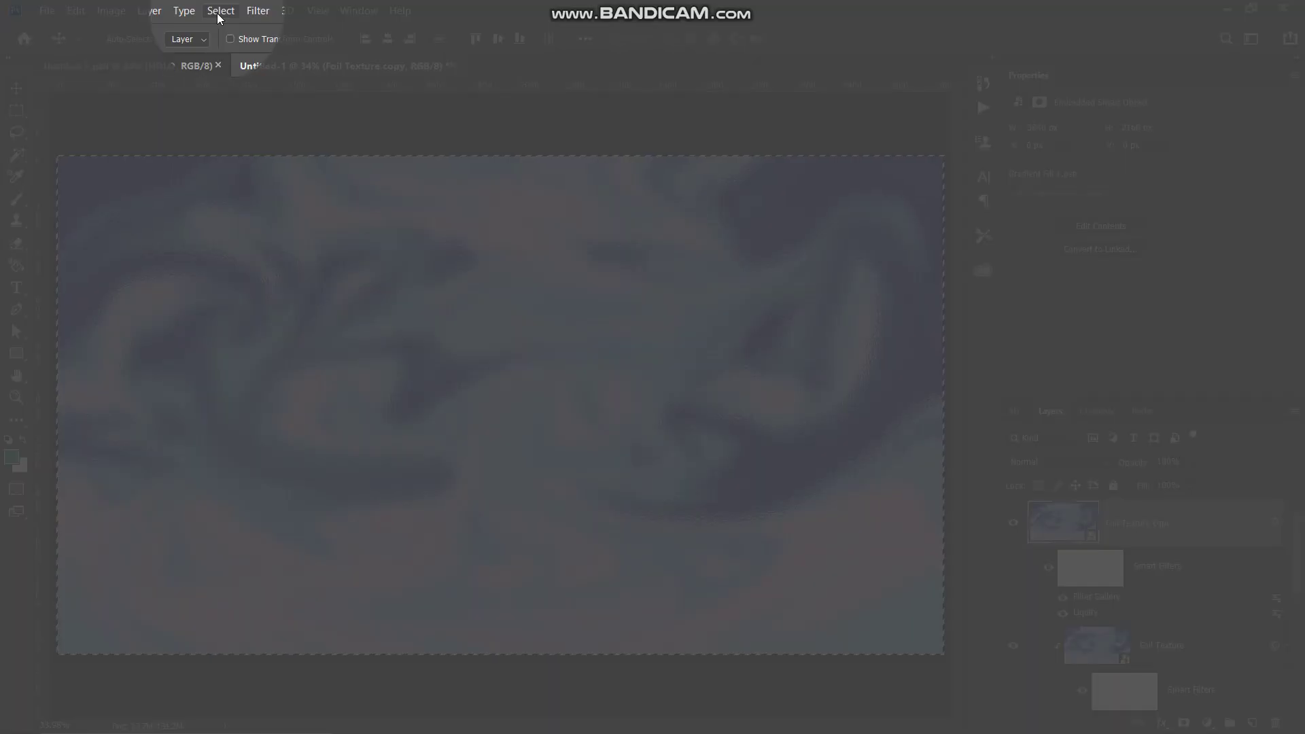
click(218, 14)
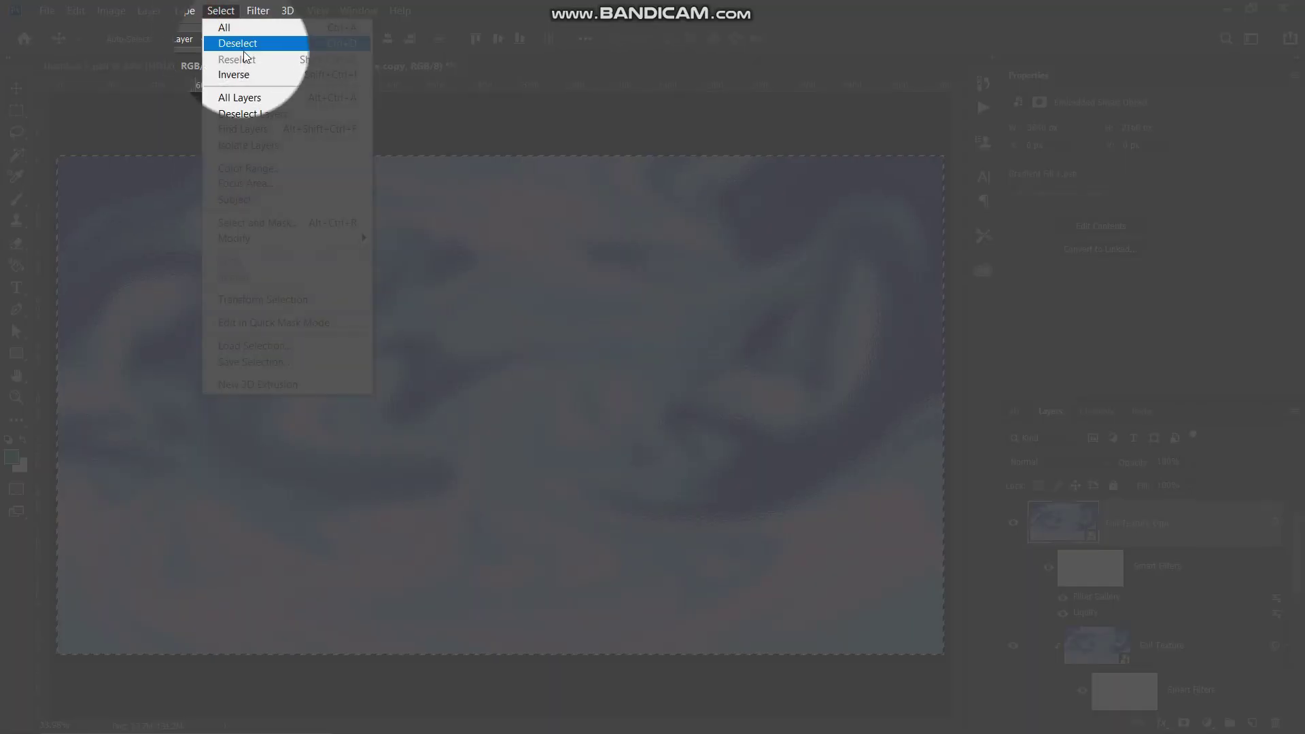
mouse_move(286, 239)
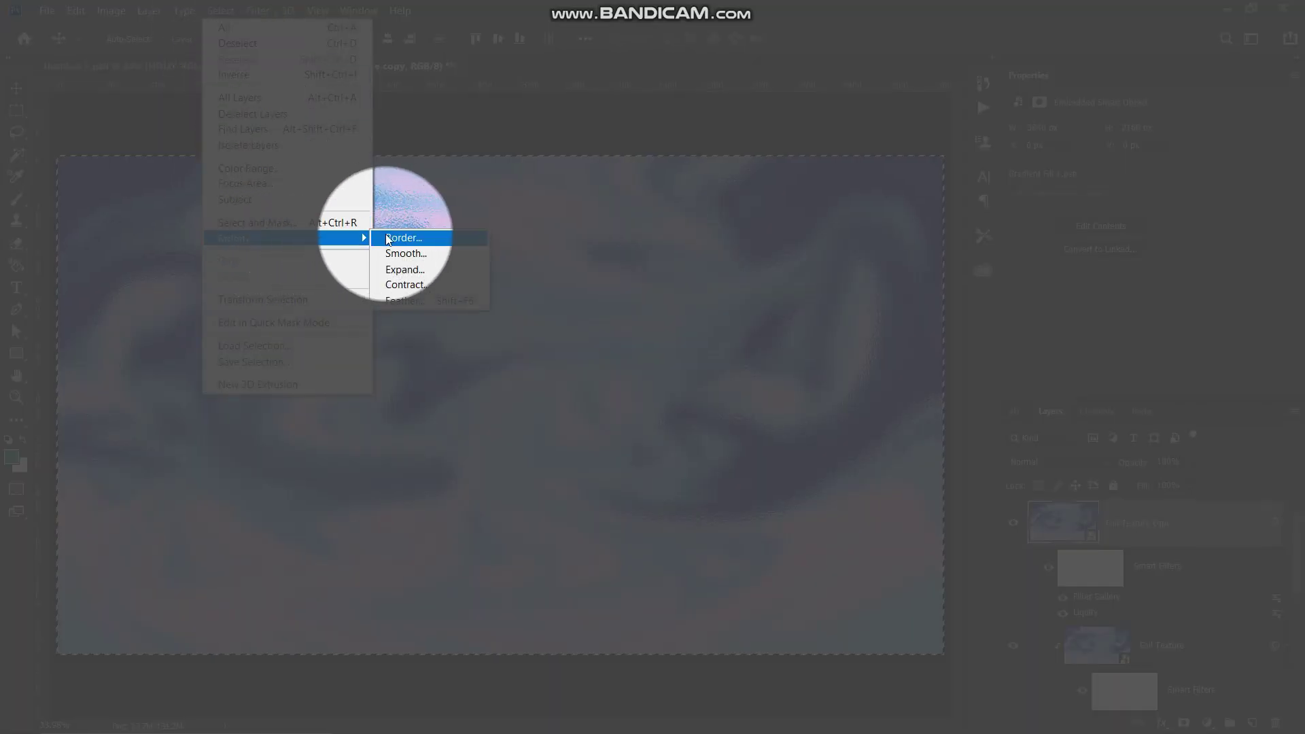
click(421, 284)
text(20)
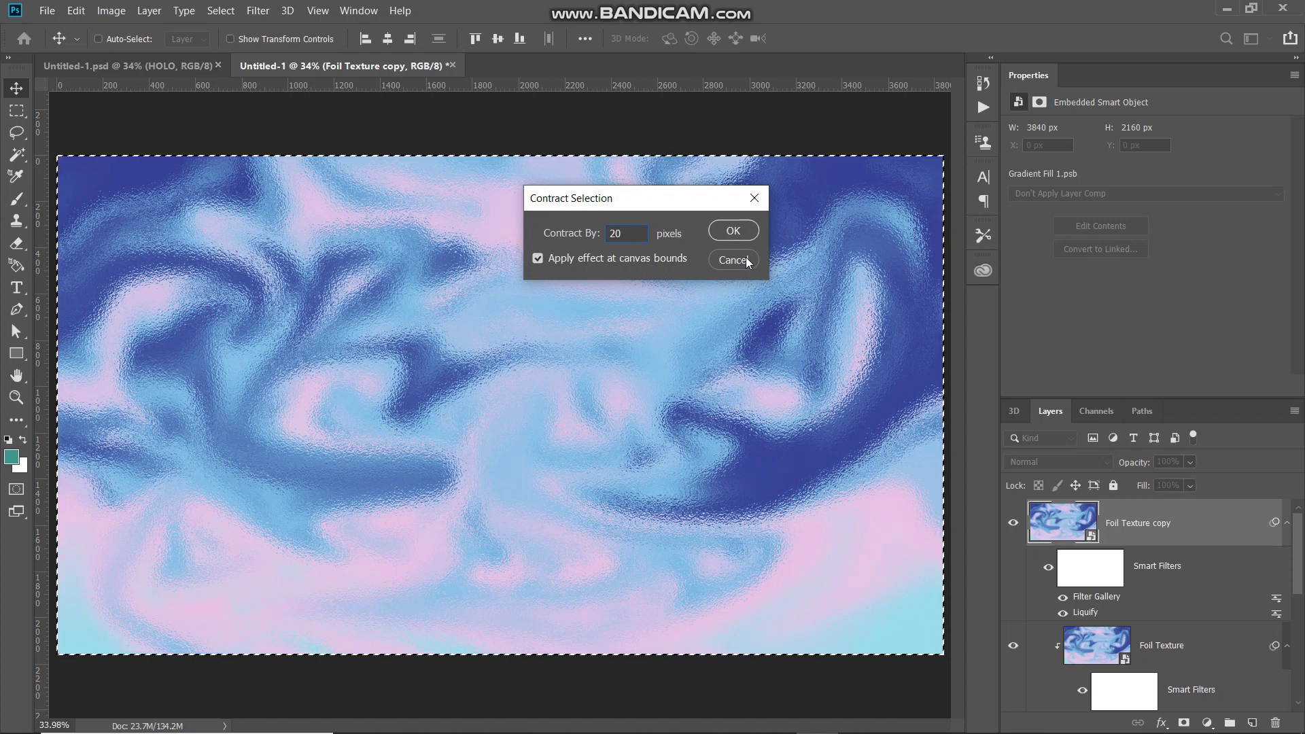
click(733, 231)
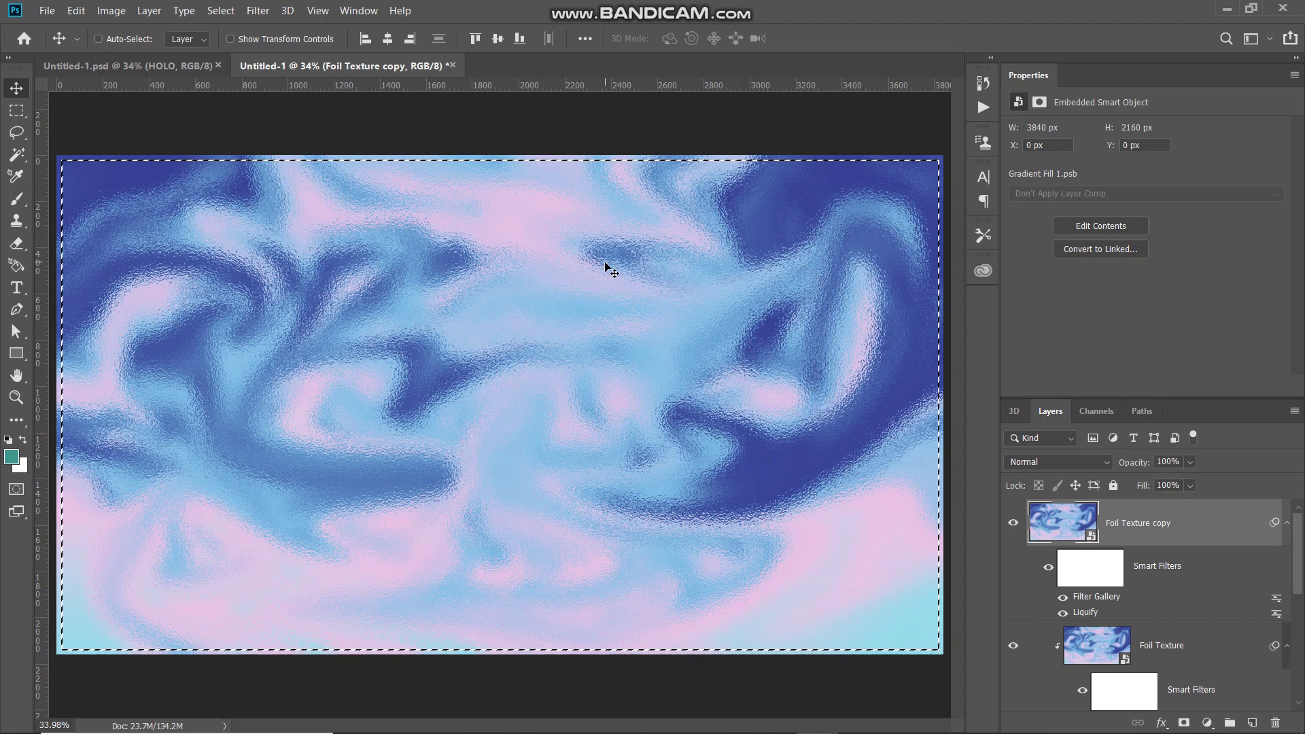
key(ctrl+shift+i)
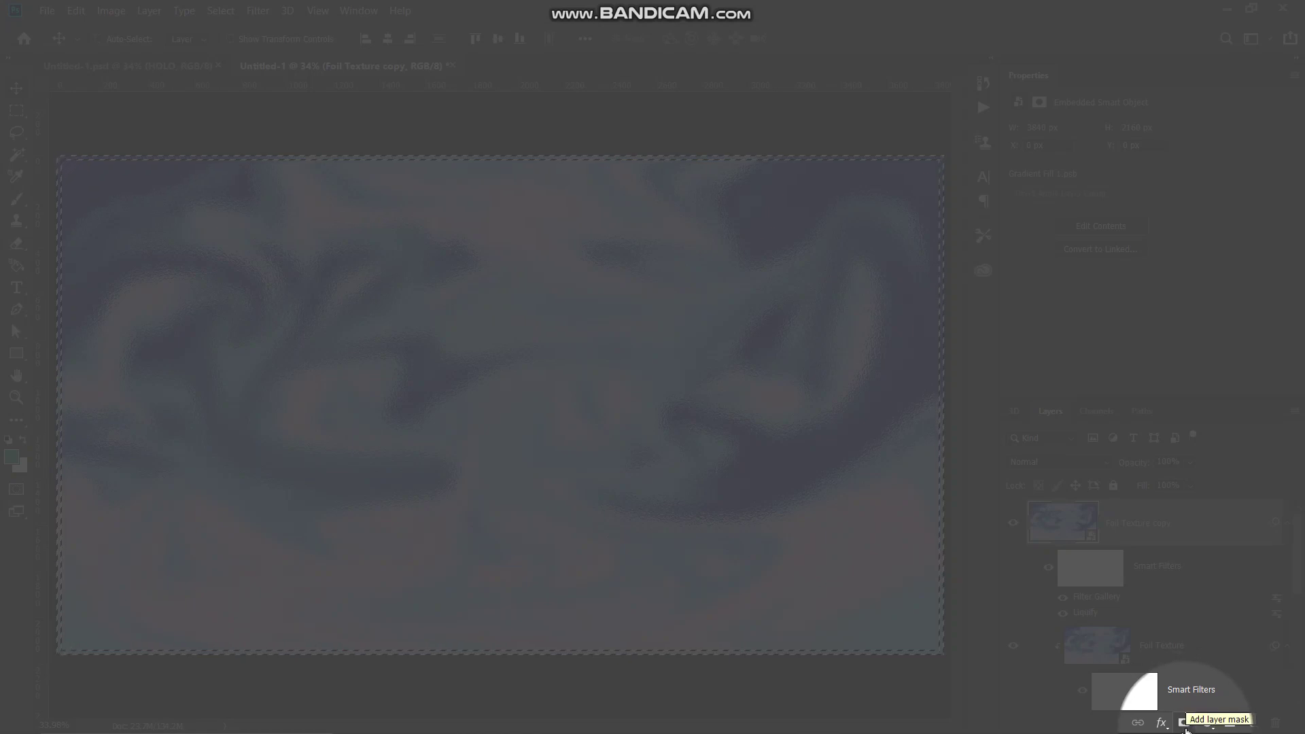
Step: Mask the duplicated foil layer to the selected border and add an Outer Bevel: Smooth, depth 200%, direction Down, size 24 px
alt+click(1184, 725)
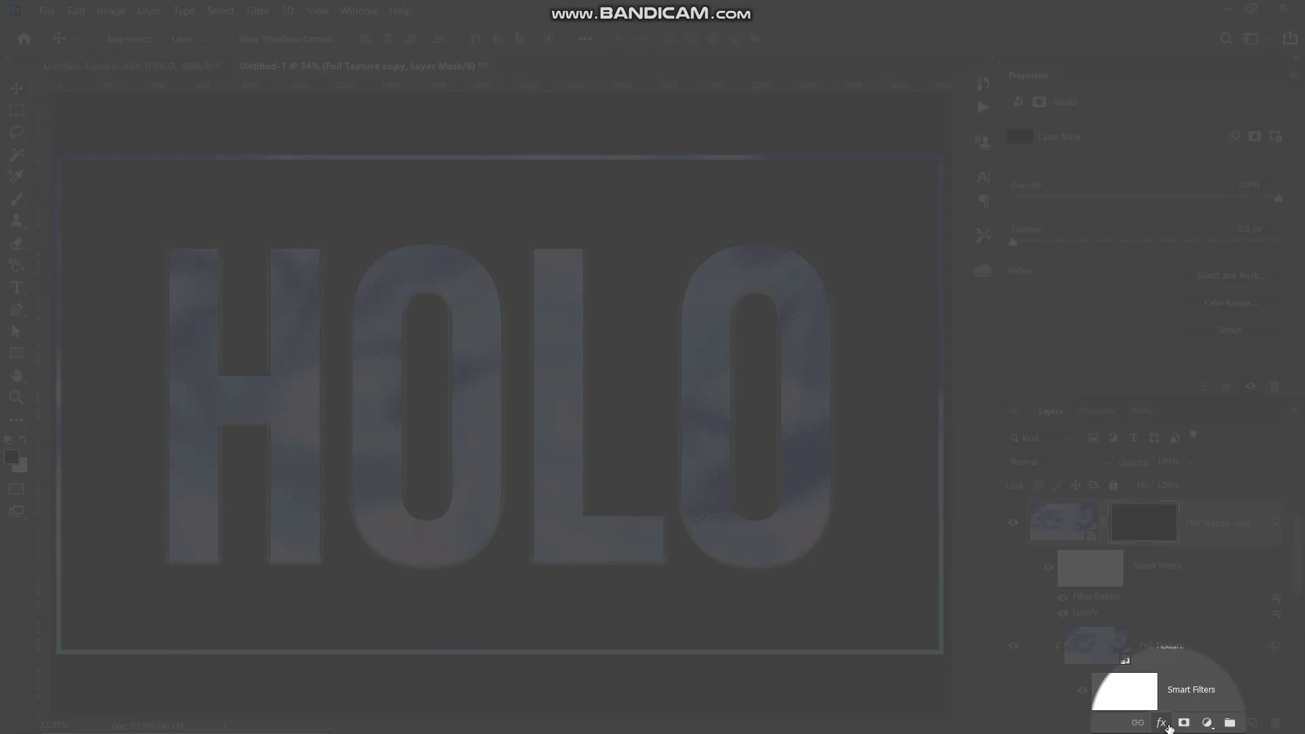
click(1166, 725)
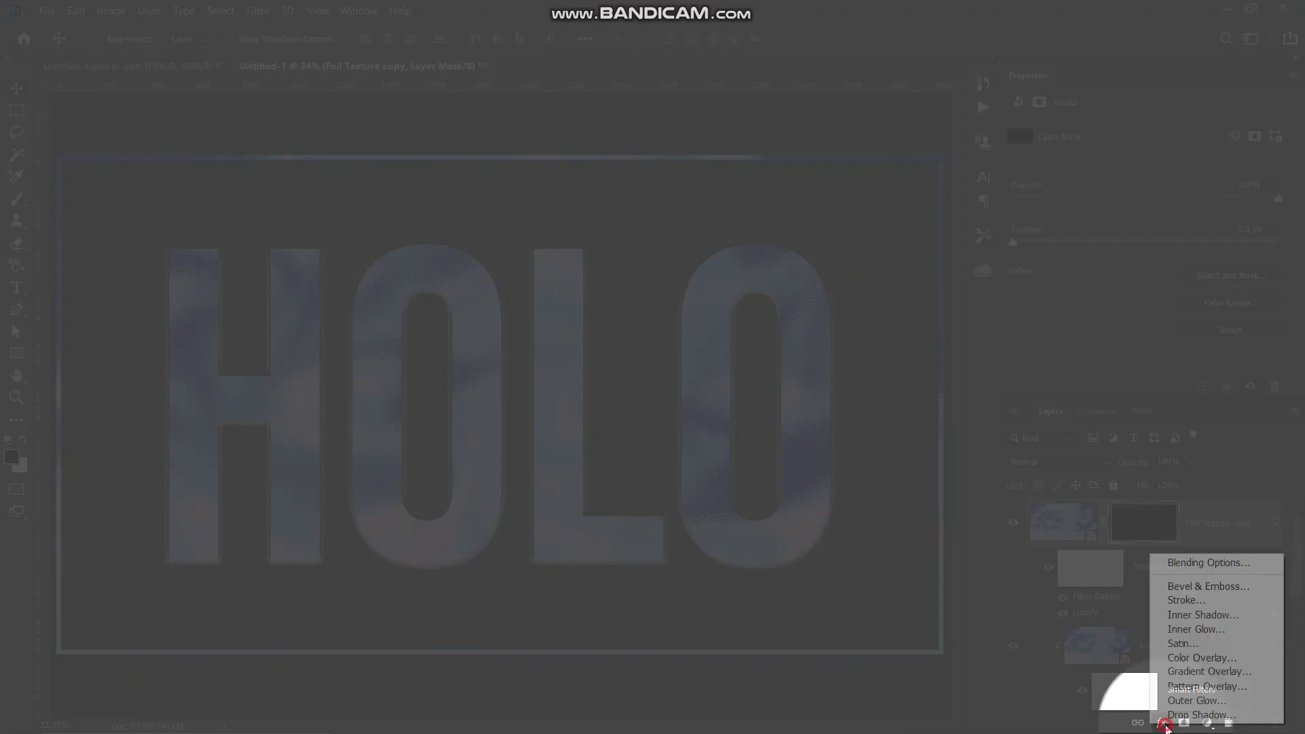
click(1208, 587)
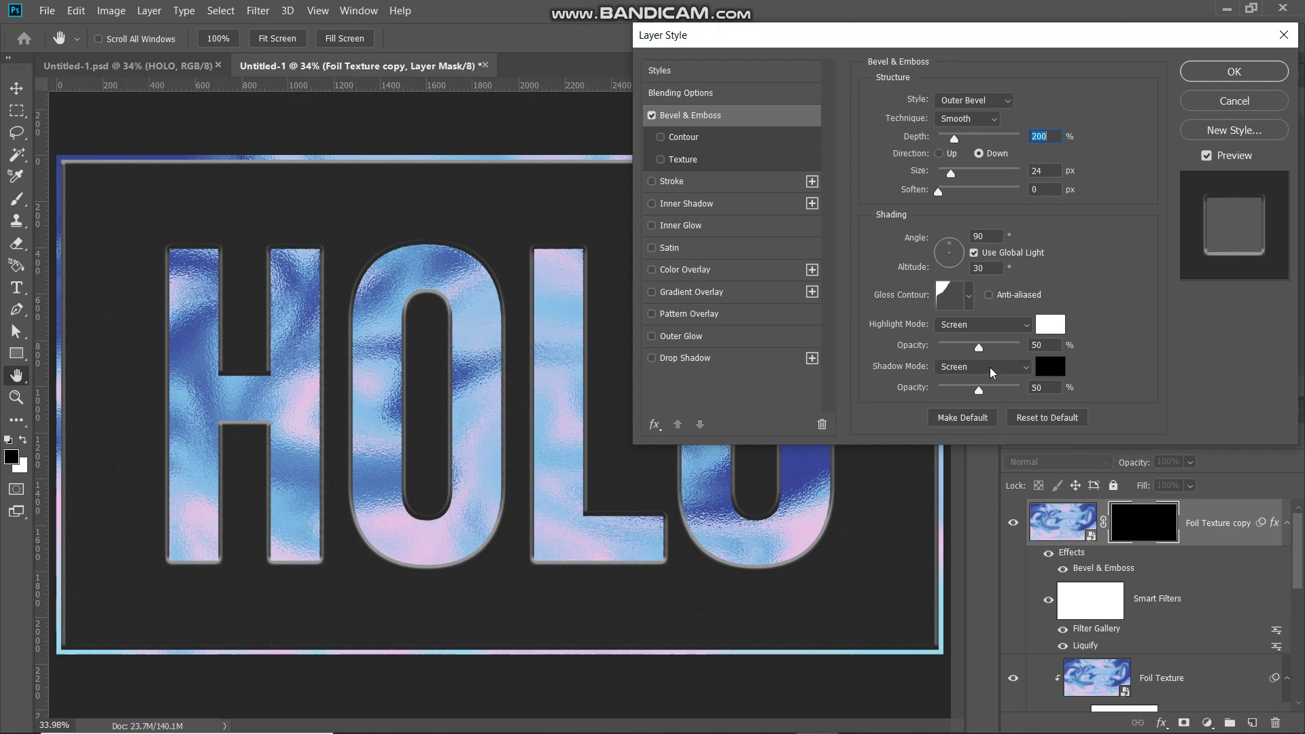
click(1233, 72)
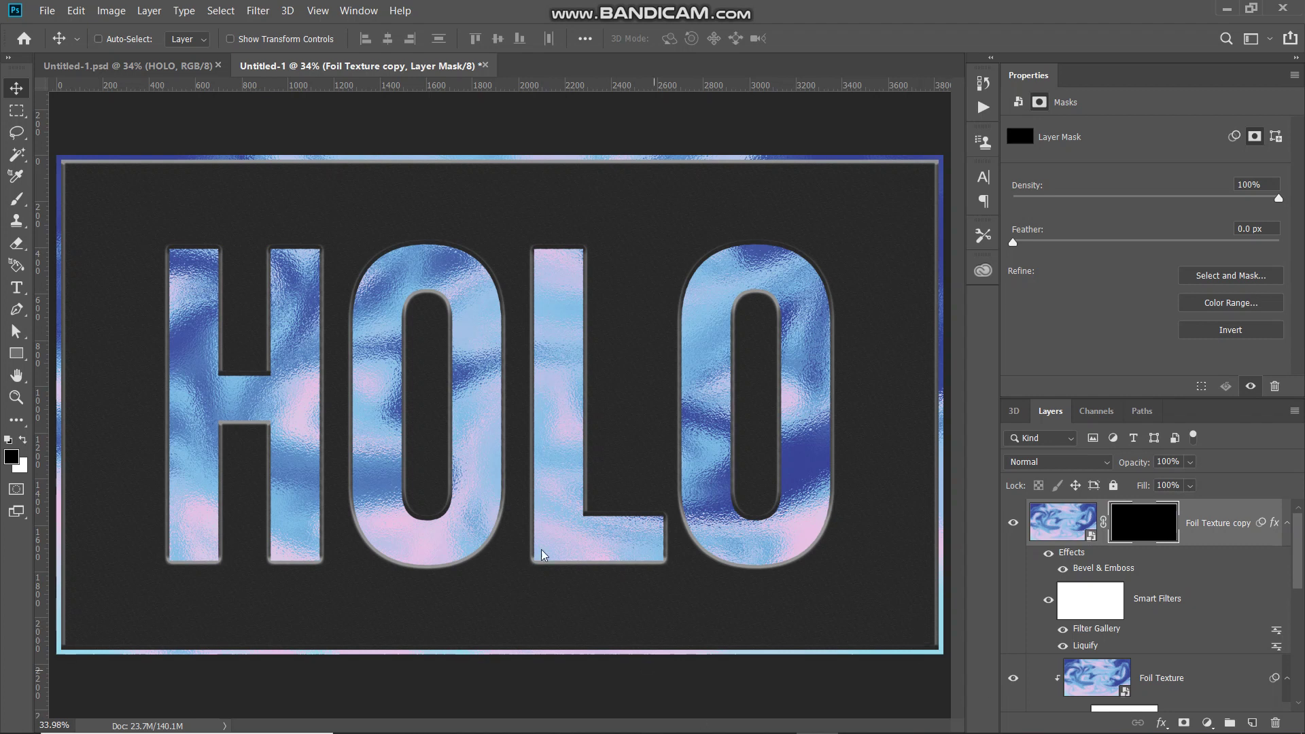
Step: Apply a Ripple distortion to the layer mask of the foil border
click(265, 15)
mouse_move(291, 218)
click(533, 276)
click(993, 149)
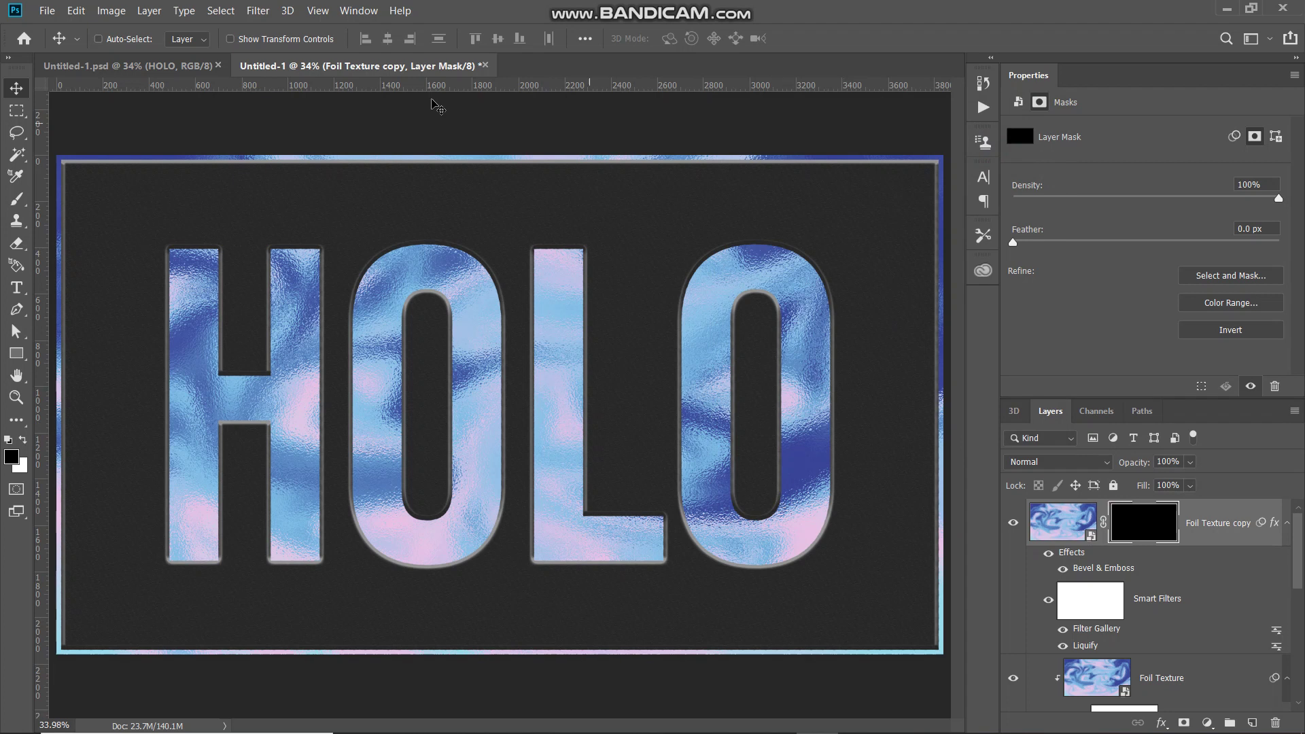